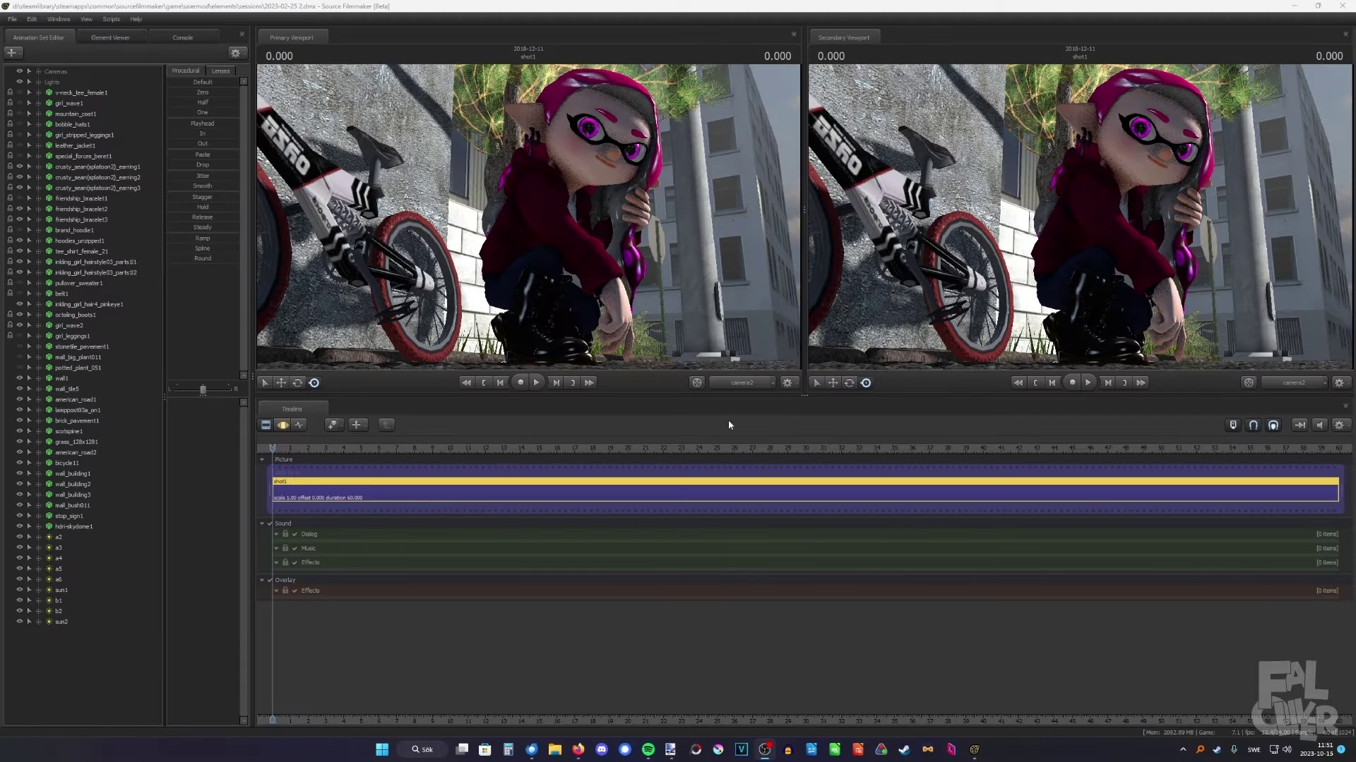
Switch the primary viewport to the Work Camera and the timeline to the Motion Editor, framing the crouching character.
{"action": "left_click", "coordinate": [736, 386]}
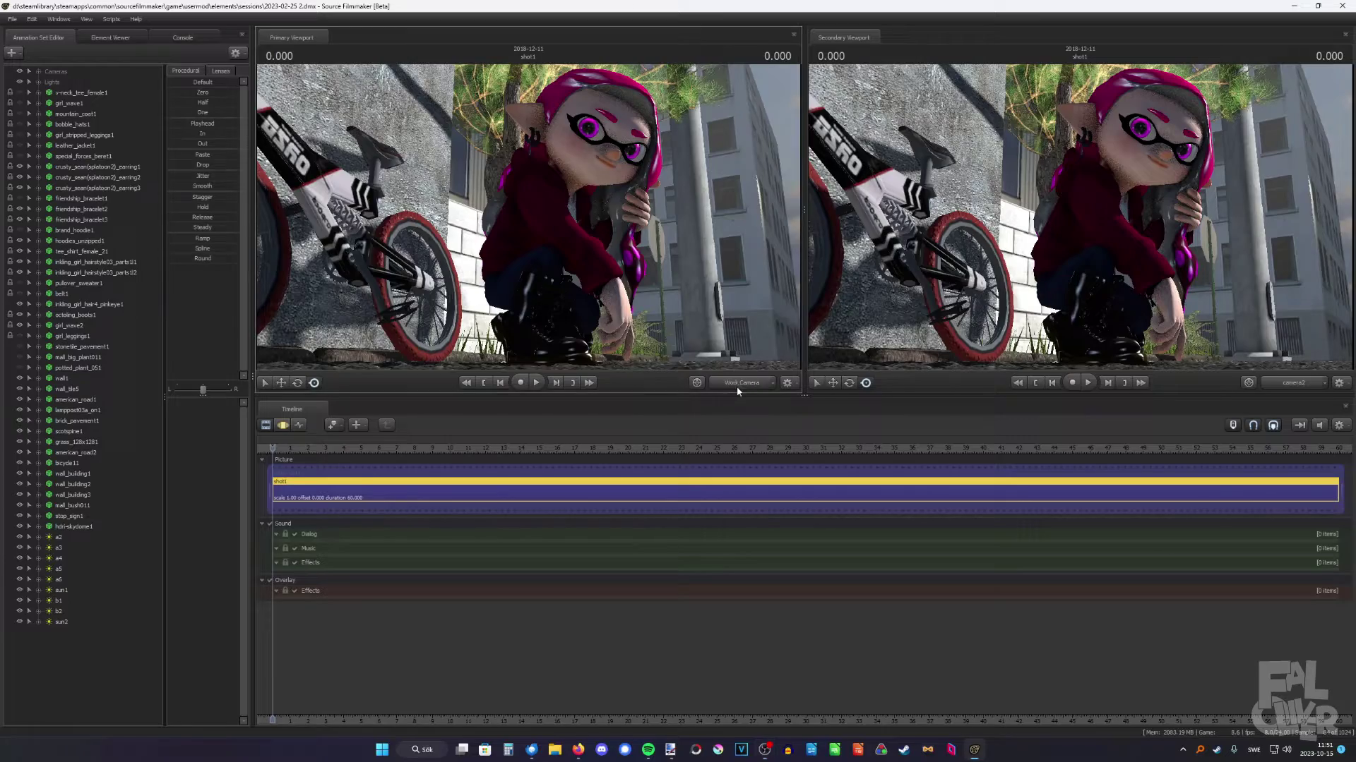
{"action": "left_click", "coordinate": [284, 426]}
{"action": "mouse_move", "coordinate": [529, 217]}
{"action": "left_mouse_down"}
{"action": "mouse_move", "coordinate": [540, 201]}
{"action": "mouse_move", "coordinate": [542, 233]}
{"action": "left_mouse_up"}
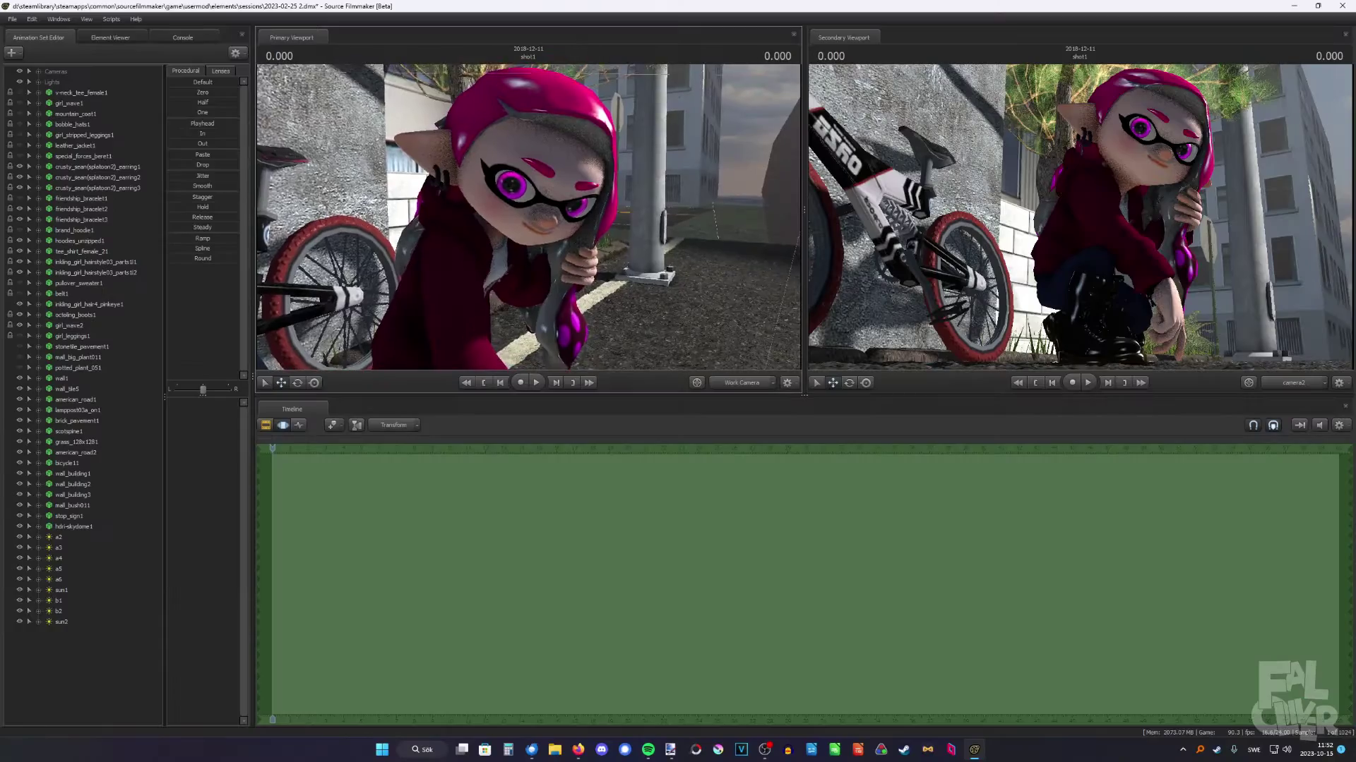
{"action": "left_click_drag", "start_coordinate": [529, 217], "coordinate": [525, 217]}
{"action": "key", "text": "ctrl+s"}
Select camera2 from the Cameras group and fly it through the secondary viewport to the character's position.
{"action": "left_click", "coordinate": [39, 72]}
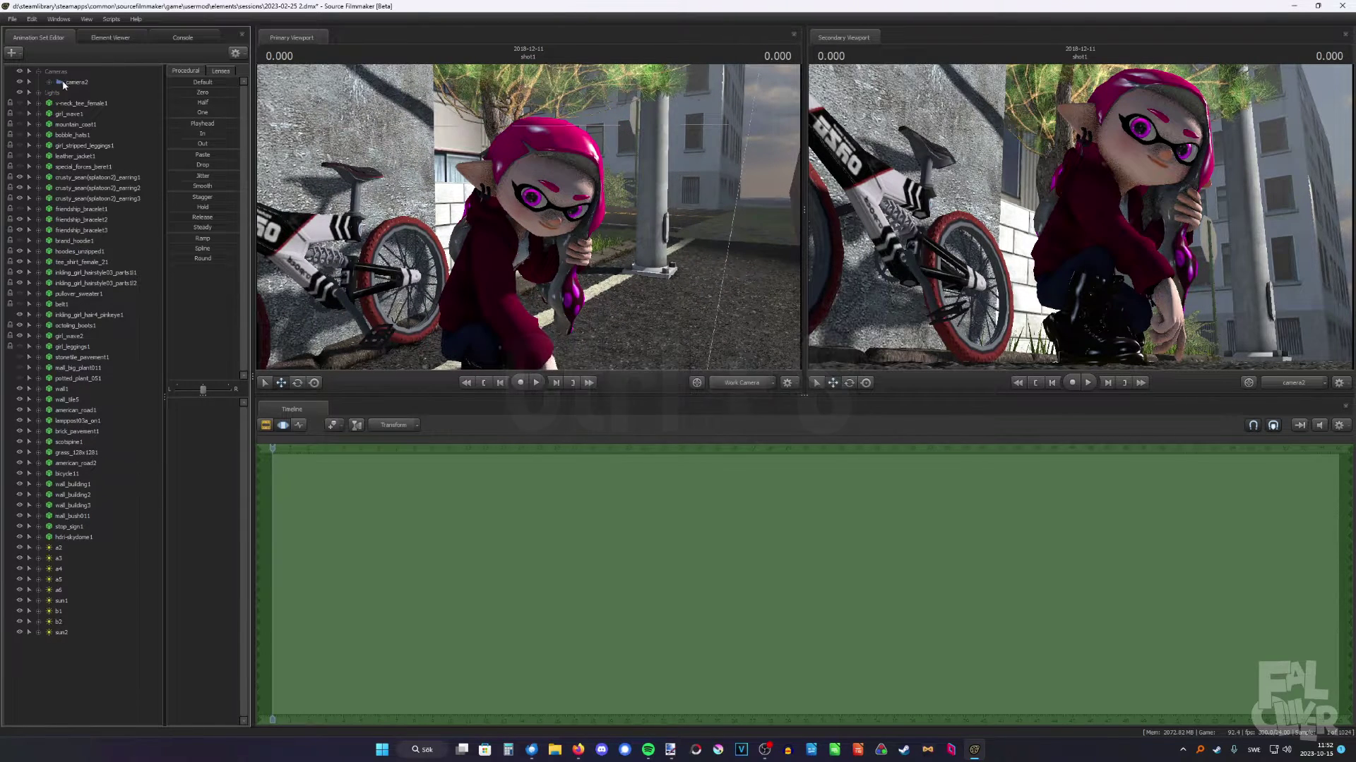
{"action": "left_click", "coordinate": [64, 84]}
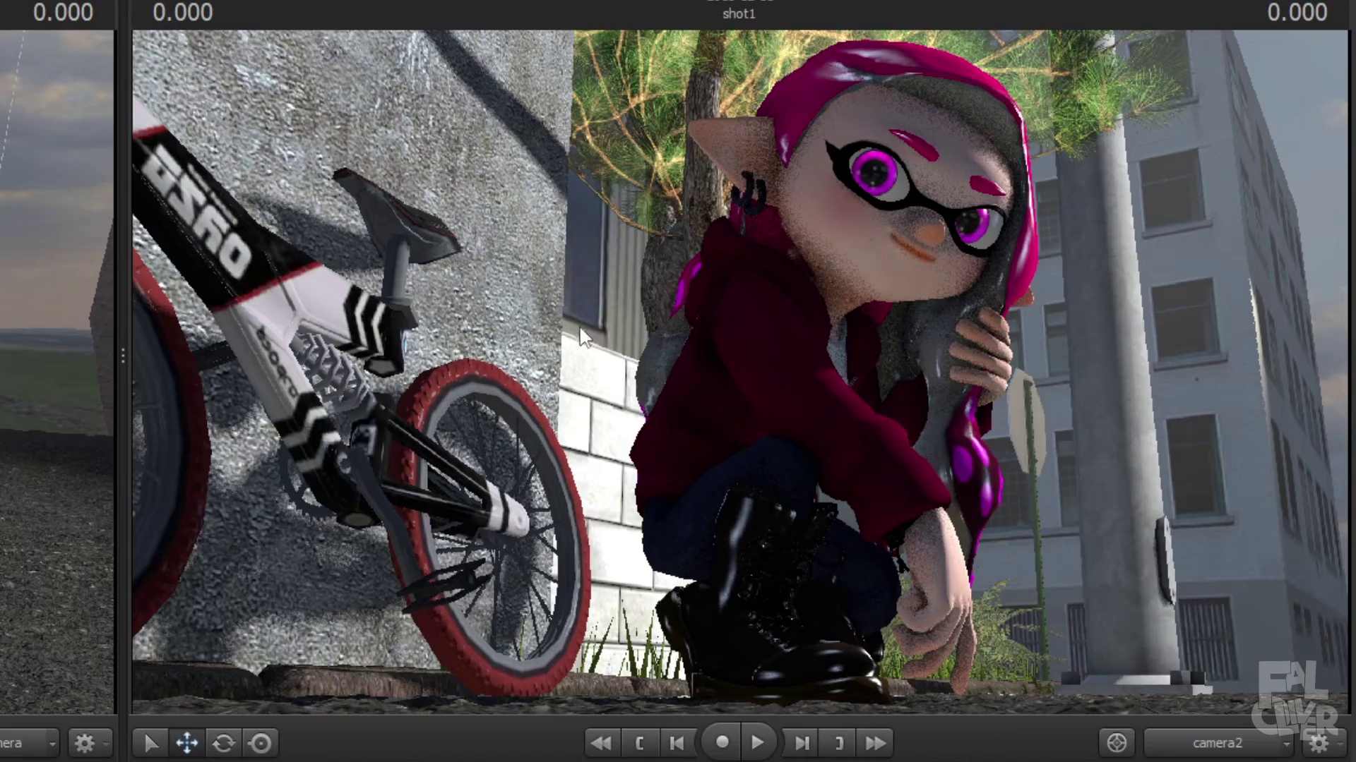
{"action": "mouse_move", "coordinate": [740, 372]}
{"action": "left_mouse_down"}
{"action": "mouse_move", "coordinate": [739, 311]}
{"action": "mouse_move", "coordinate": [727, 318]}
{"action": "mouse_move", "coordinate": [756, 395]}
{"action": "mouse_move", "coordinate": [742, 381]}
{"action": "mouse_move", "coordinate": [699, 417]}
{"action": "mouse_move", "coordinate": [749, 423]}
{"action": "mouse_move", "coordinate": [720, 395]}
{"action": "mouse_move", "coordinate": [748, 381]}
{"action": "left_mouse_up"}
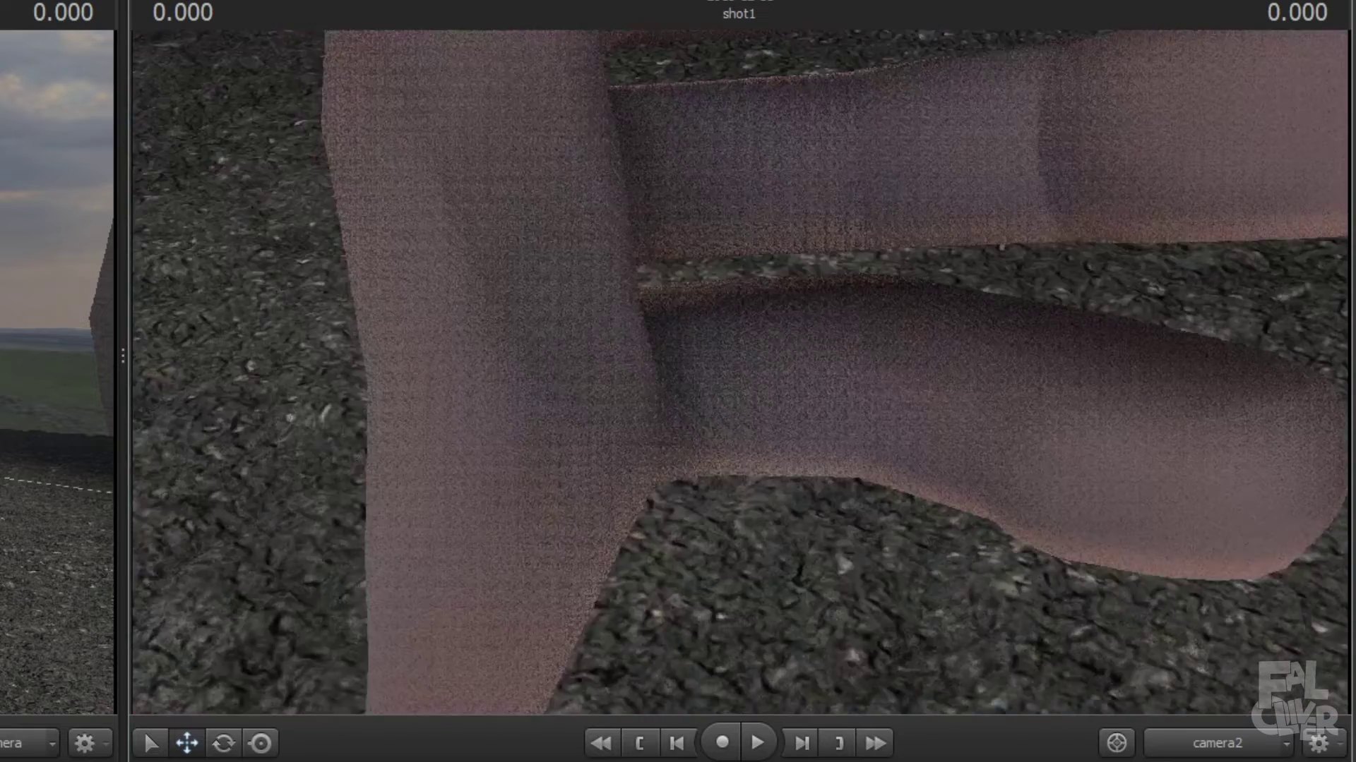
{"action": "mouse_move", "coordinate": [402, 339]}
{"action": "left_mouse_down"}
{"action": "mouse_move", "coordinate": [424, 353]}
{"action": "mouse_move", "coordinate": [430, 318]}
{"action": "mouse_move", "coordinate": [402, 339]}
{"action": "left_mouse_up"}
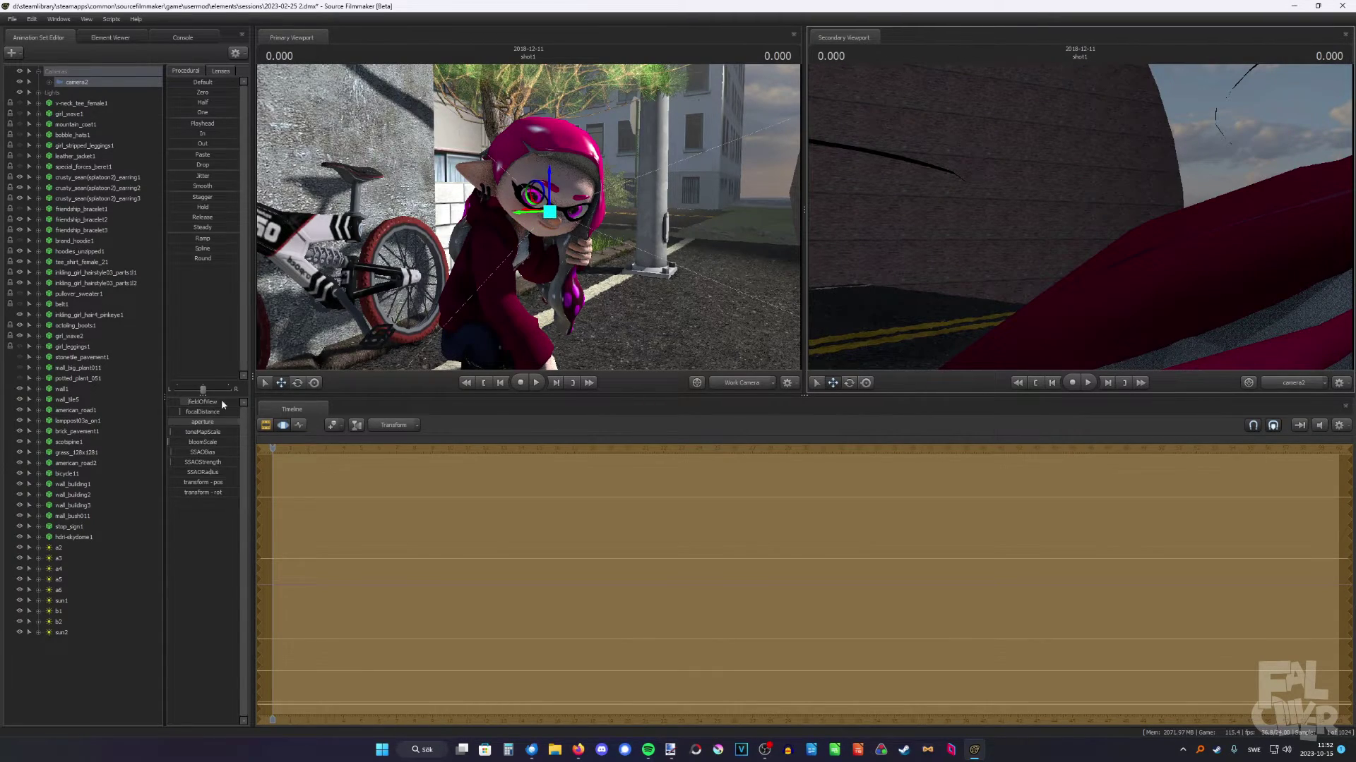
Widen camera2's fieldOfView and clear the selection.
{"action": "left_click_drag", "start_coordinate": [219, 401], "coordinate": [235, 401]}
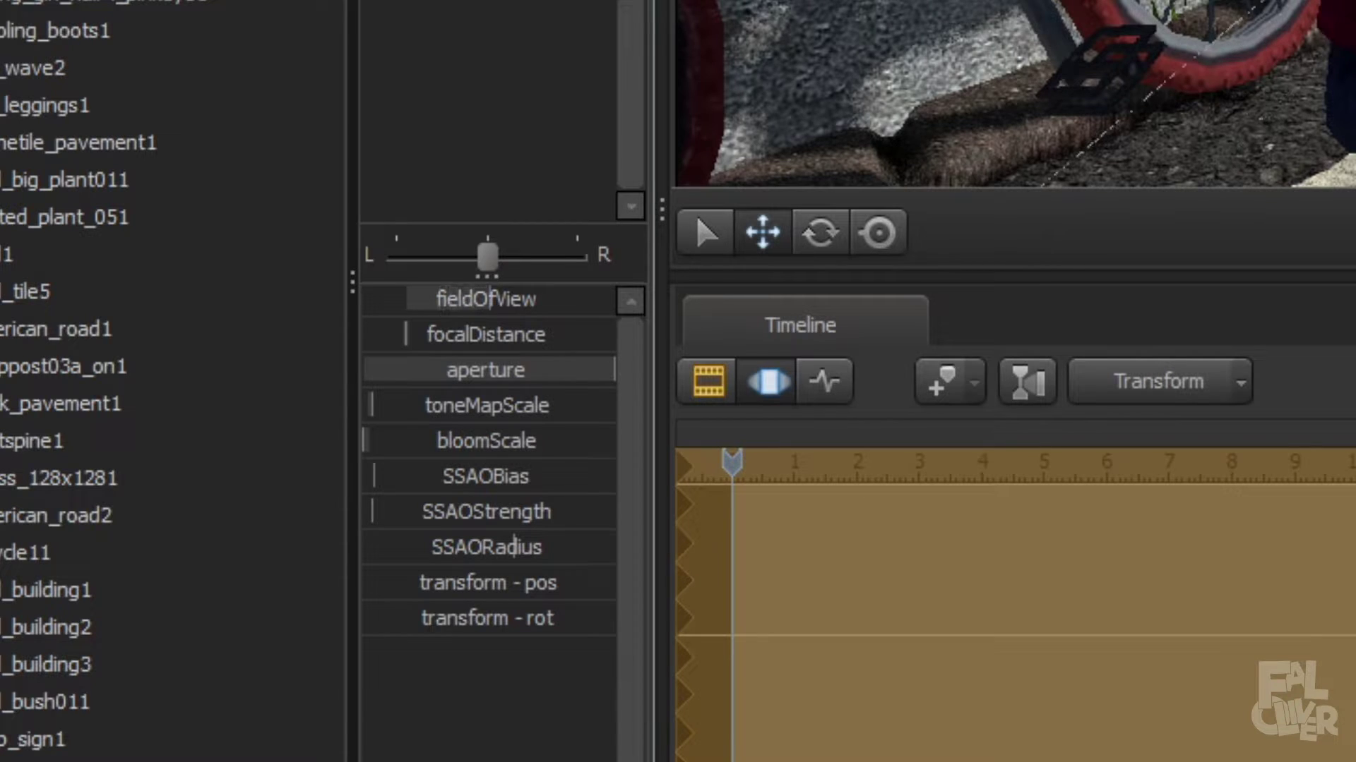
{"action": "left_click_drag", "start_coordinate": [490, 299], "coordinate": [470, 300]}
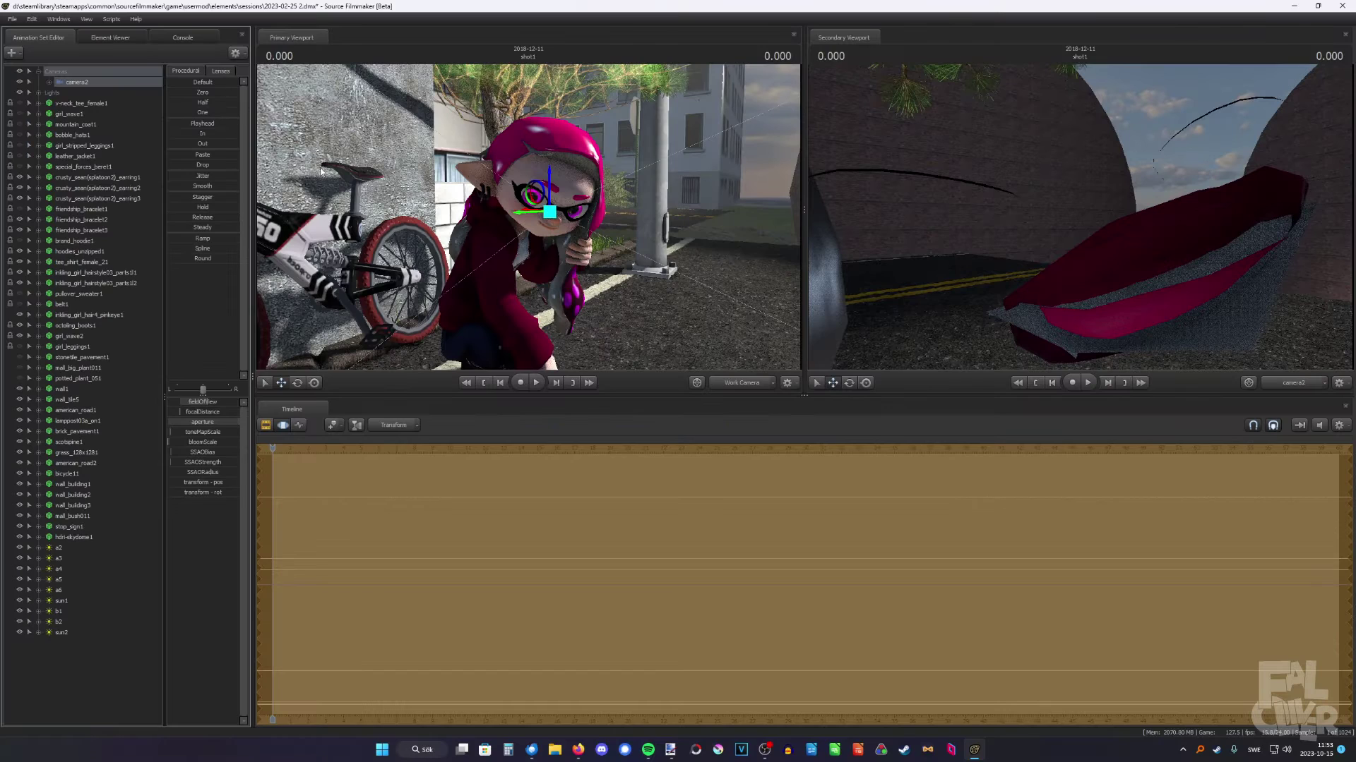
{"action": "left_click_drag", "start_coordinate": [215, 399], "coordinate": [219, 400]}
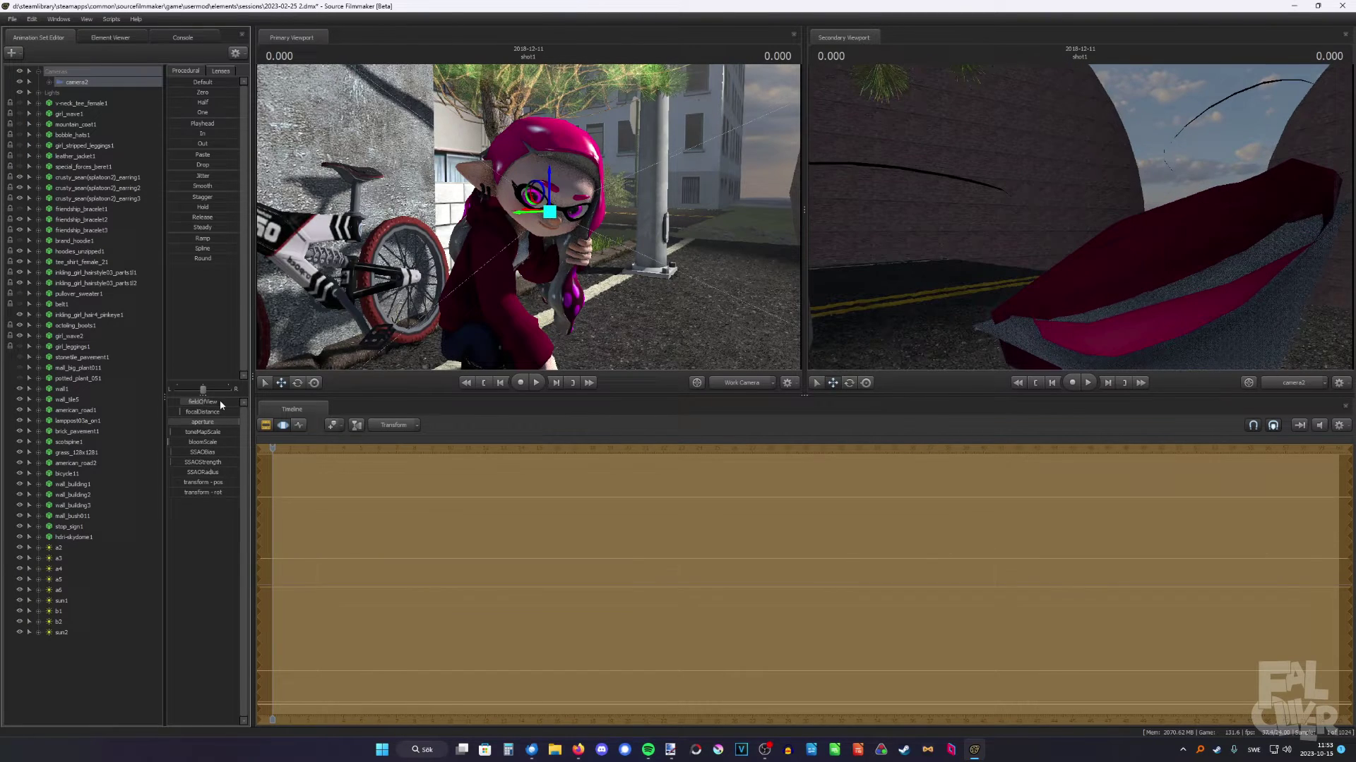
{"action": "left_click", "coordinate": [72, 681]}
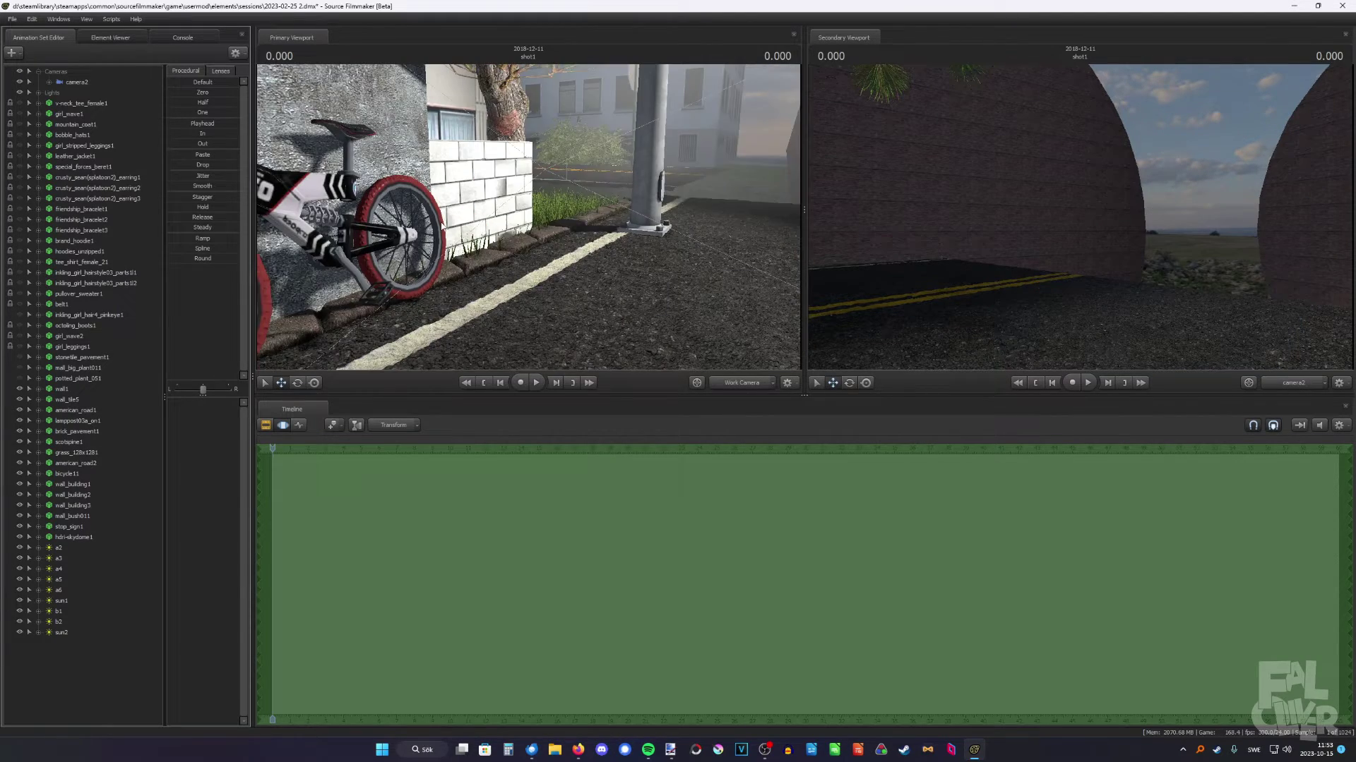
Reduce the rootTransform_scale of hdri-skydome1 until the dome hides the surrounding brick map walls.
{"action": "left_click_drag", "start_coordinate": [529, 217], "coordinate": [770, 131]}
{"action": "left_click_drag", "start_coordinate": [678, 381], "coordinate": [445, 470]}
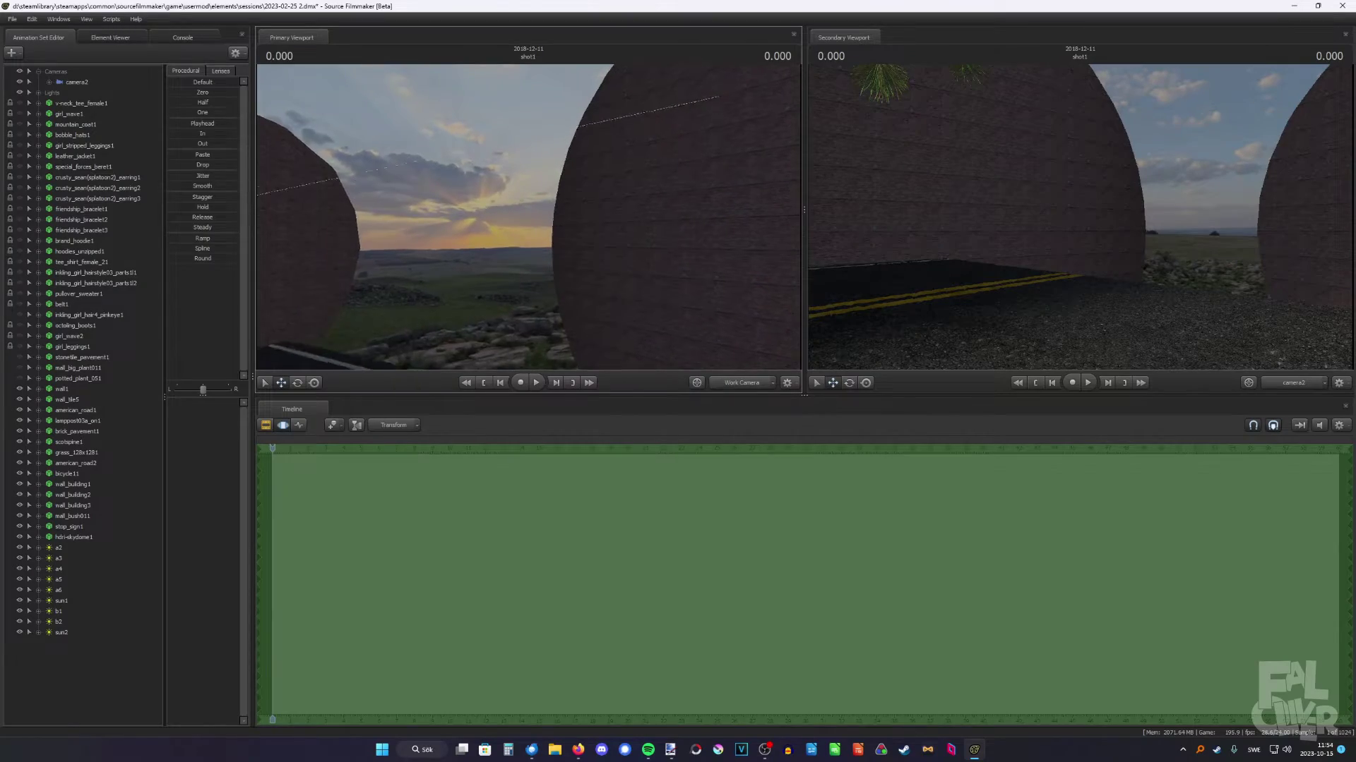
{"action": "left_click_drag", "start_coordinate": [528, 217], "coordinate": [593, 198]}
{"action": "left_click_drag", "start_coordinate": [497, 253], "coordinate": [501, 257]}
{"action": "left_click", "coordinate": [74, 537]}
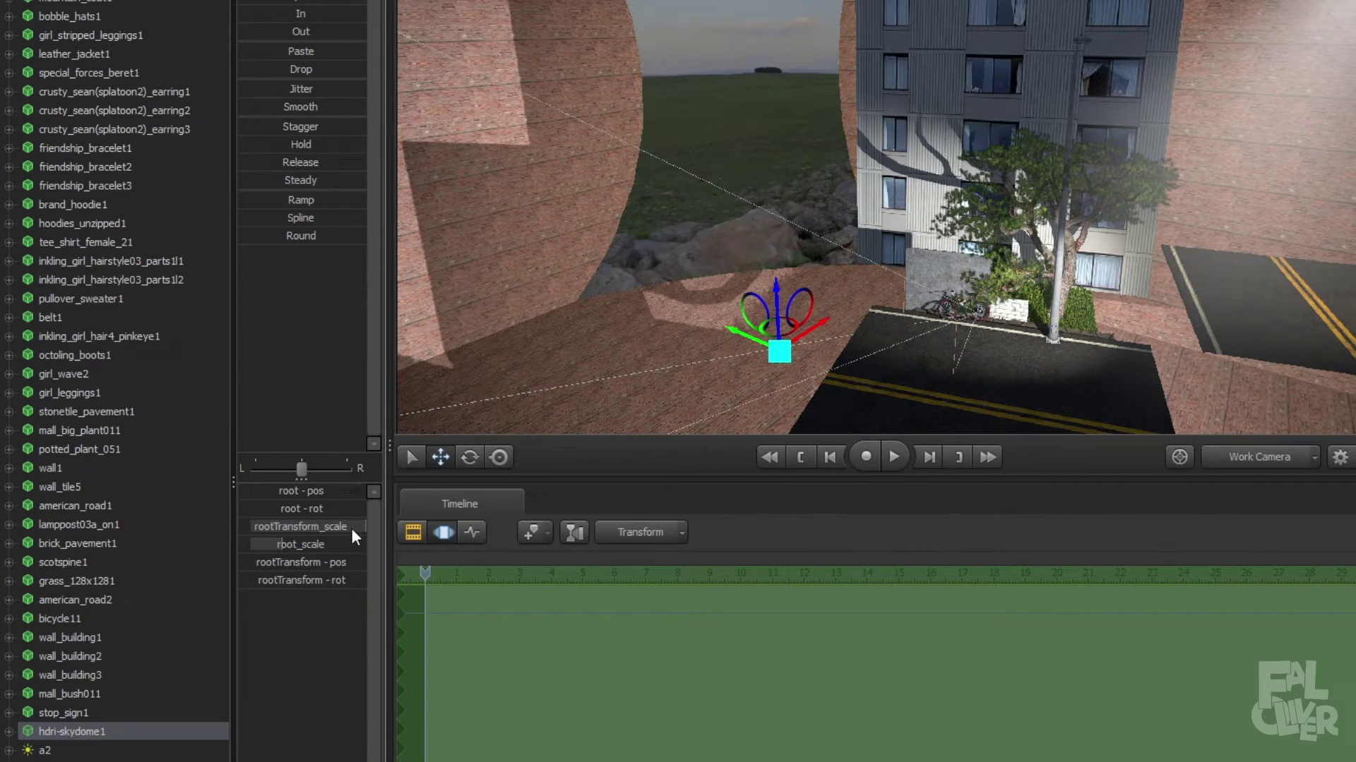
{"action": "left_click_drag", "start_coordinate": [351, 531], "coordinate": [319, 528]}
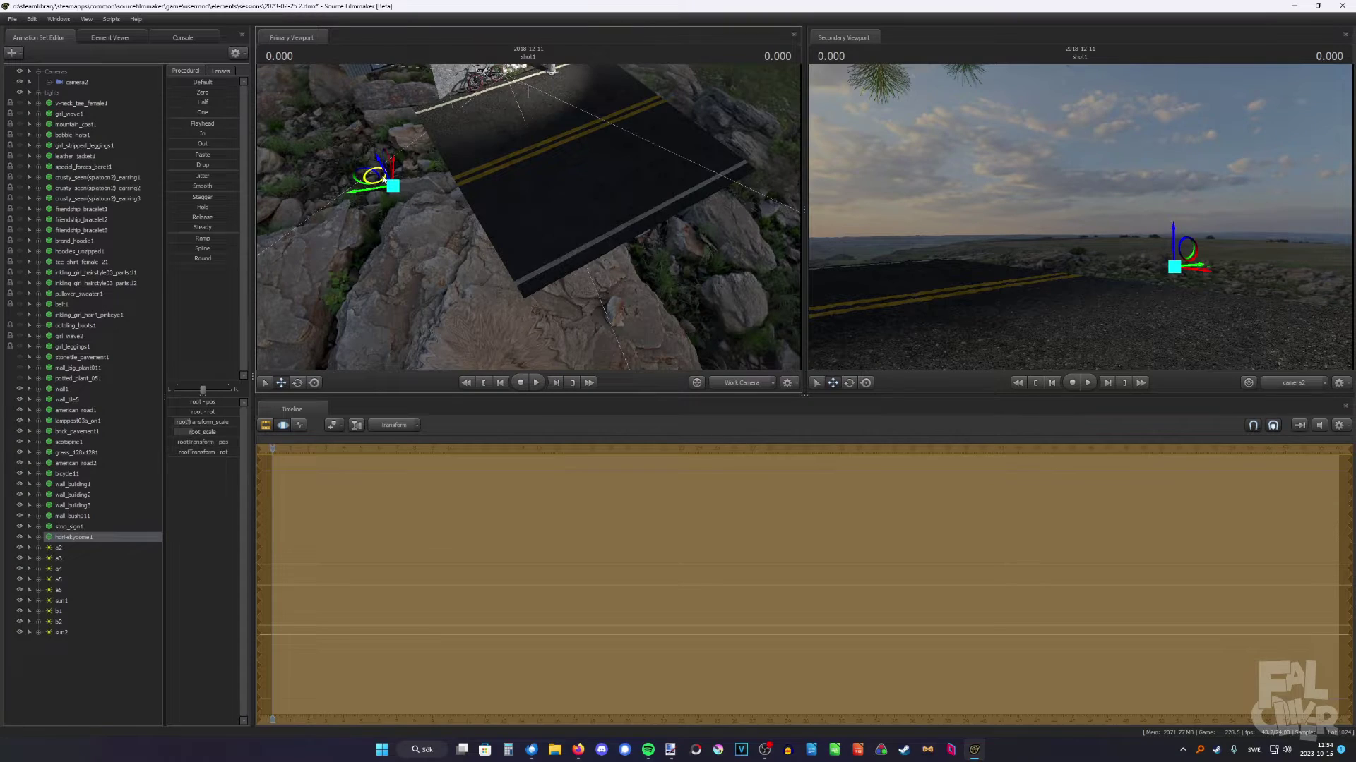
{"action": "left_click_drag", "start_coordinate": [383, 179], "coordinate": [384, 171]}
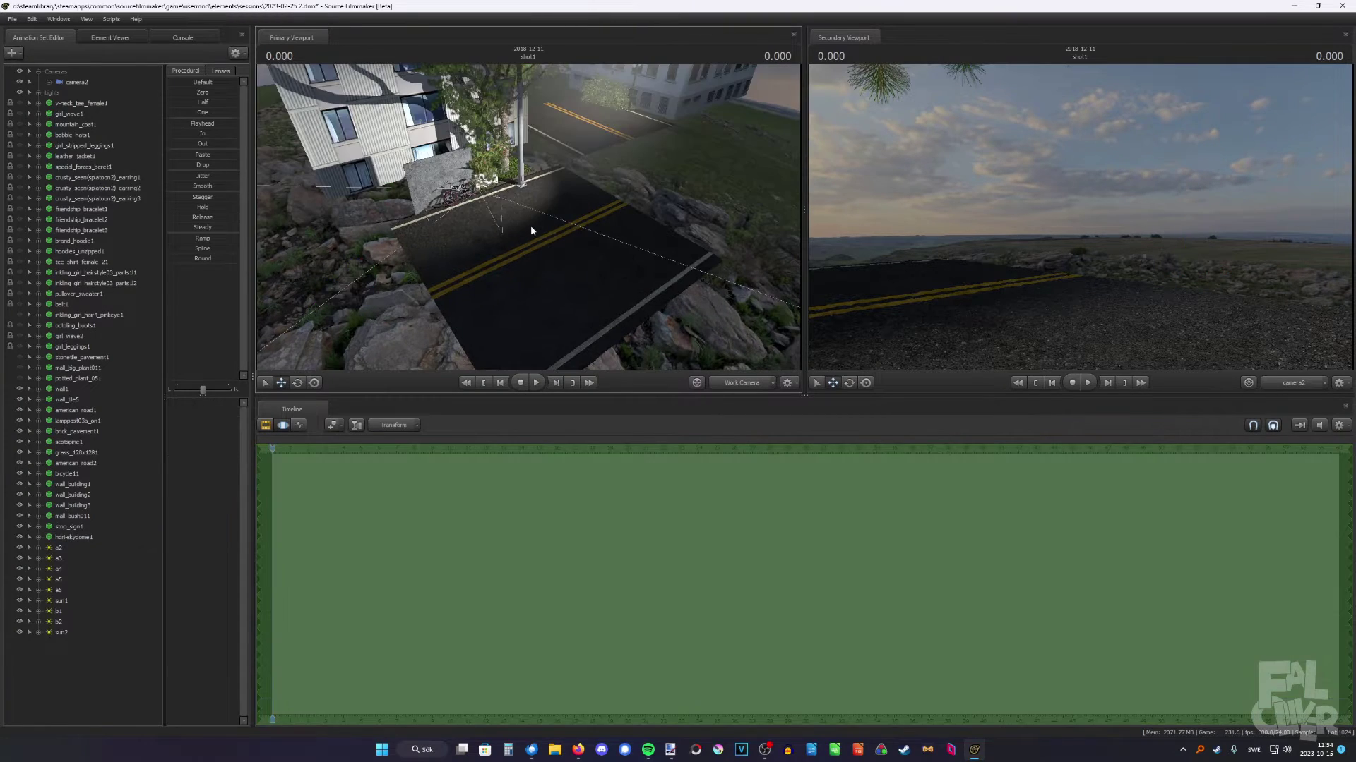
Frame the bicycle and wall with the Work Camera and bring up the Console.
{"action": "key", "text": "w"}
{"action": "mouse_move", "coordinate": [528, 217]}
{"action": "left_mouse_down"}
{"action": "mouse_move", "coordinate": [545, 197]}
{"action": "mouse_move", "coordinate": [505, 176]}
{"action": "mouse_move", "coordinate": [565, 216]}
{"action": "mouse_move", "coordinate": [646, 220]}
{"action": "mouse_move", "coordinate": [526, 194]}
{"action": "left_mouse_up"}
{"action": "key", "text": "a"}
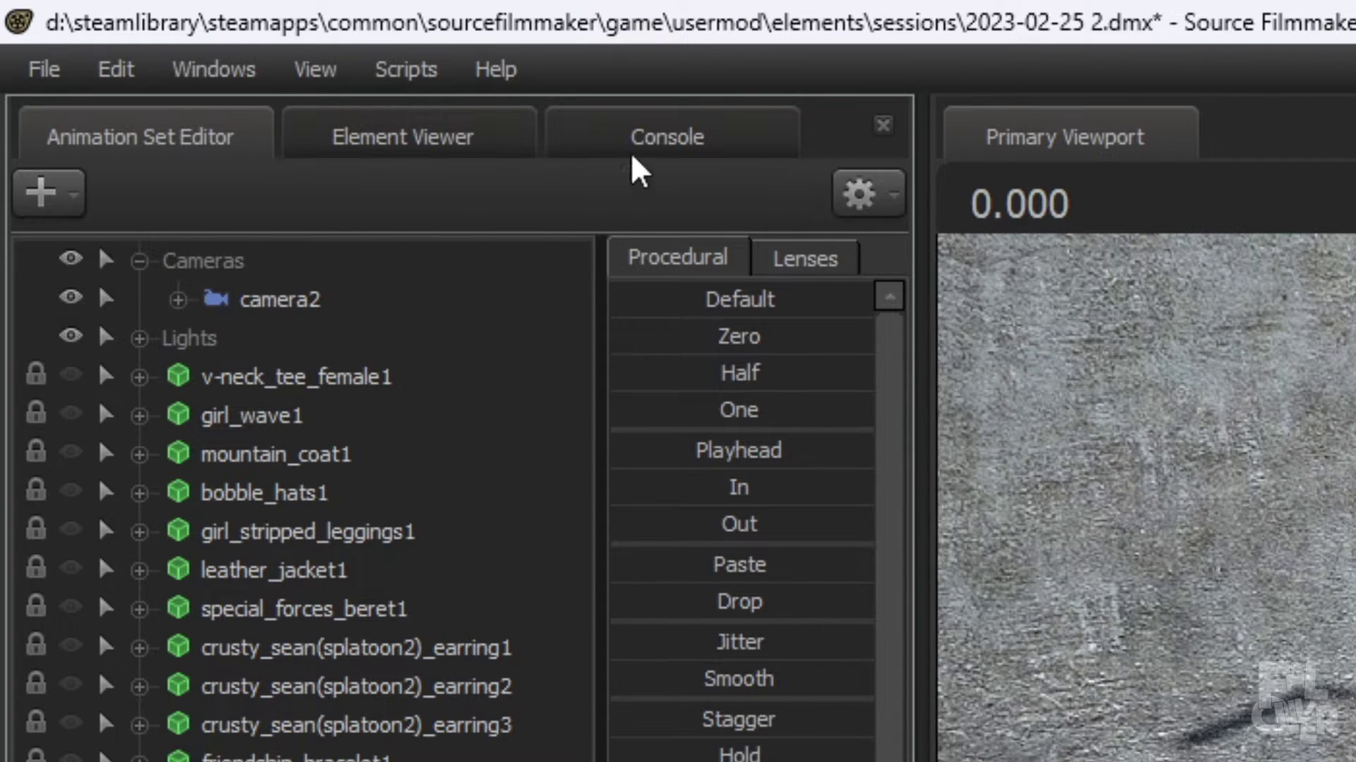
{"action": "left_click", "coordinate": [176, 40]}
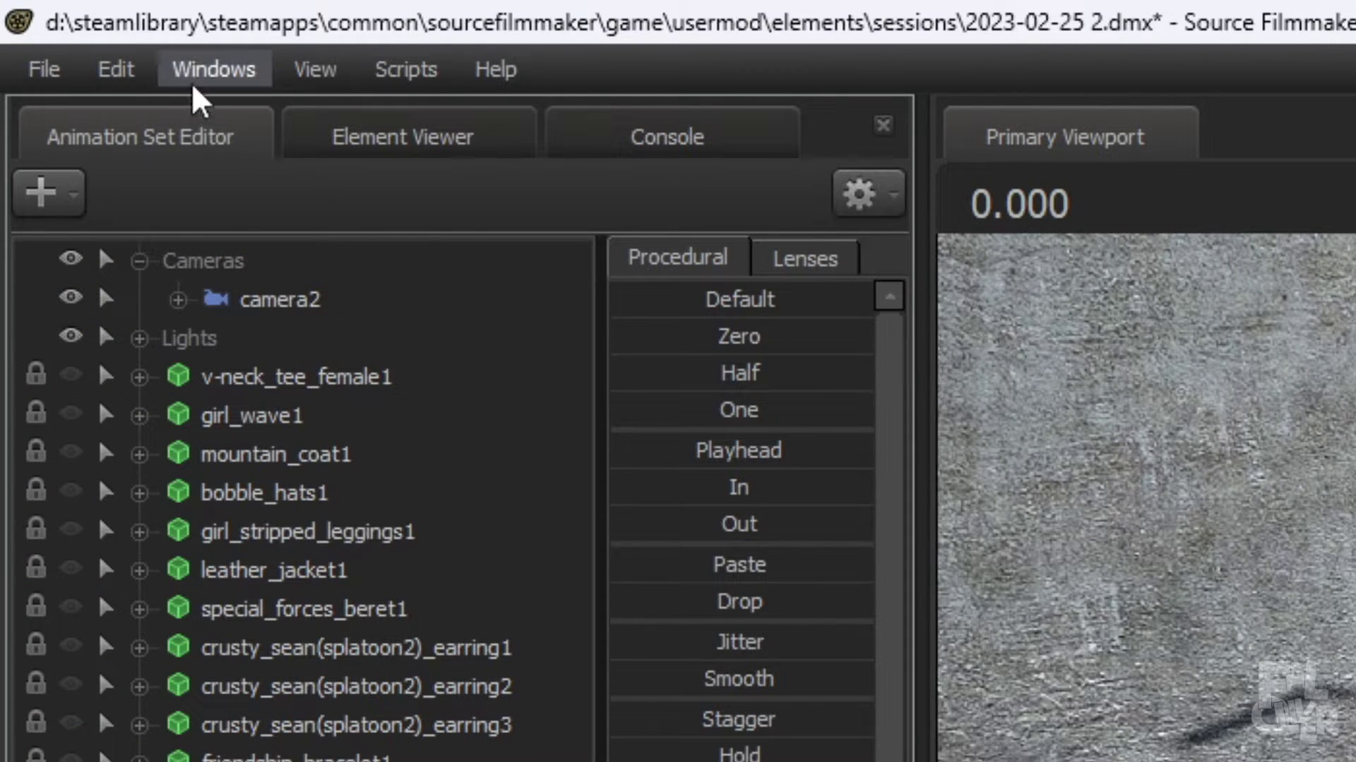
{"action": "left_click", "coordinate": [200, 79]}
{"action": "left_click", "coordinate": [275, 394]}
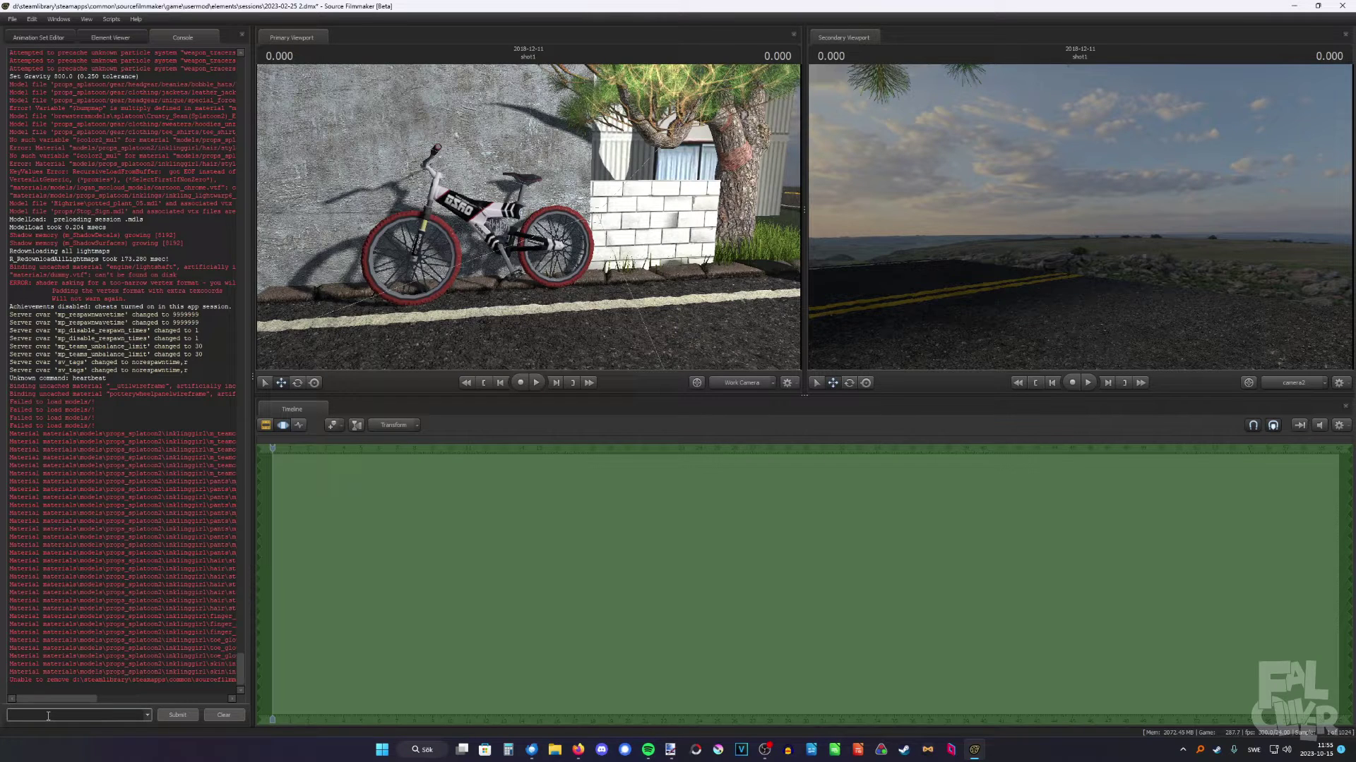
Run the console command "lightprobe tanishabike 512" to capture the scene's lightprobe images.
{"action": "left_click", "coordinate": [48, 716]}
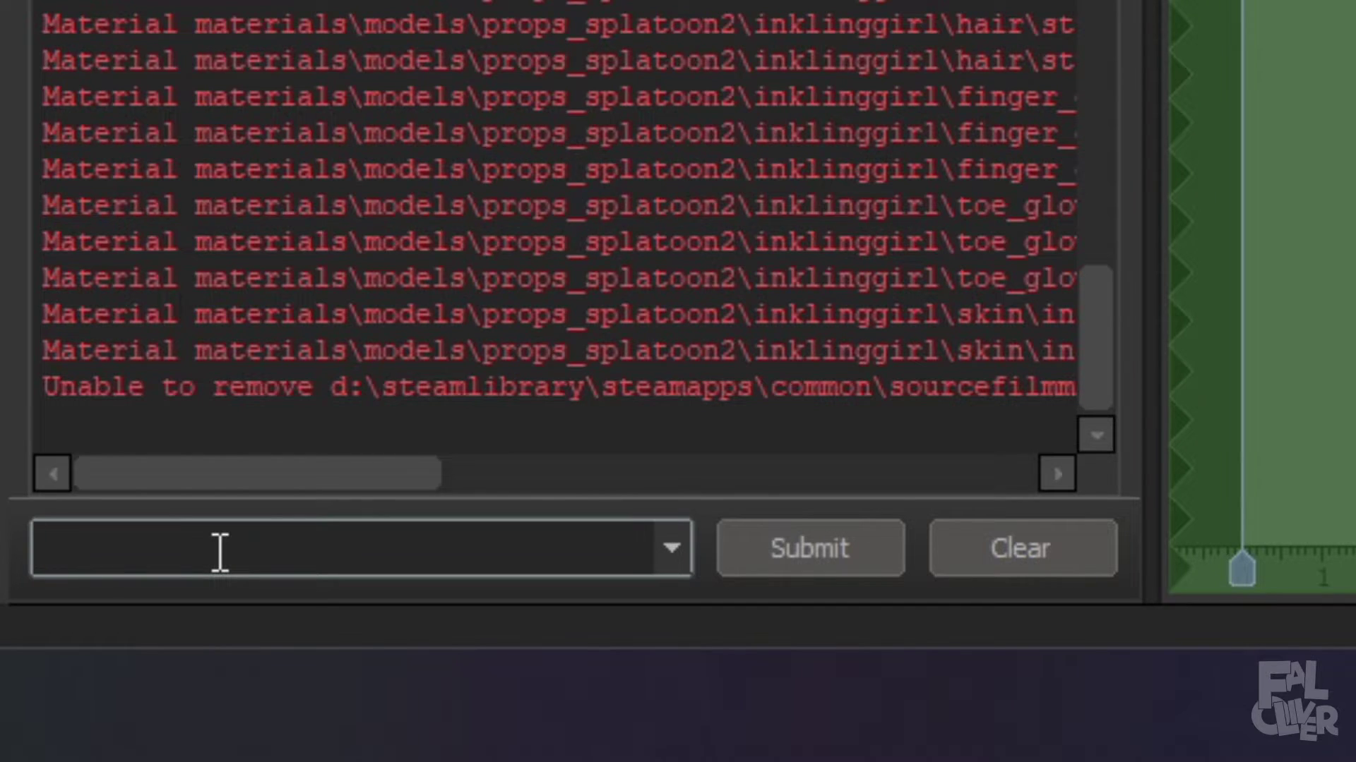
{"action": "type", "text": "lightprobe"}
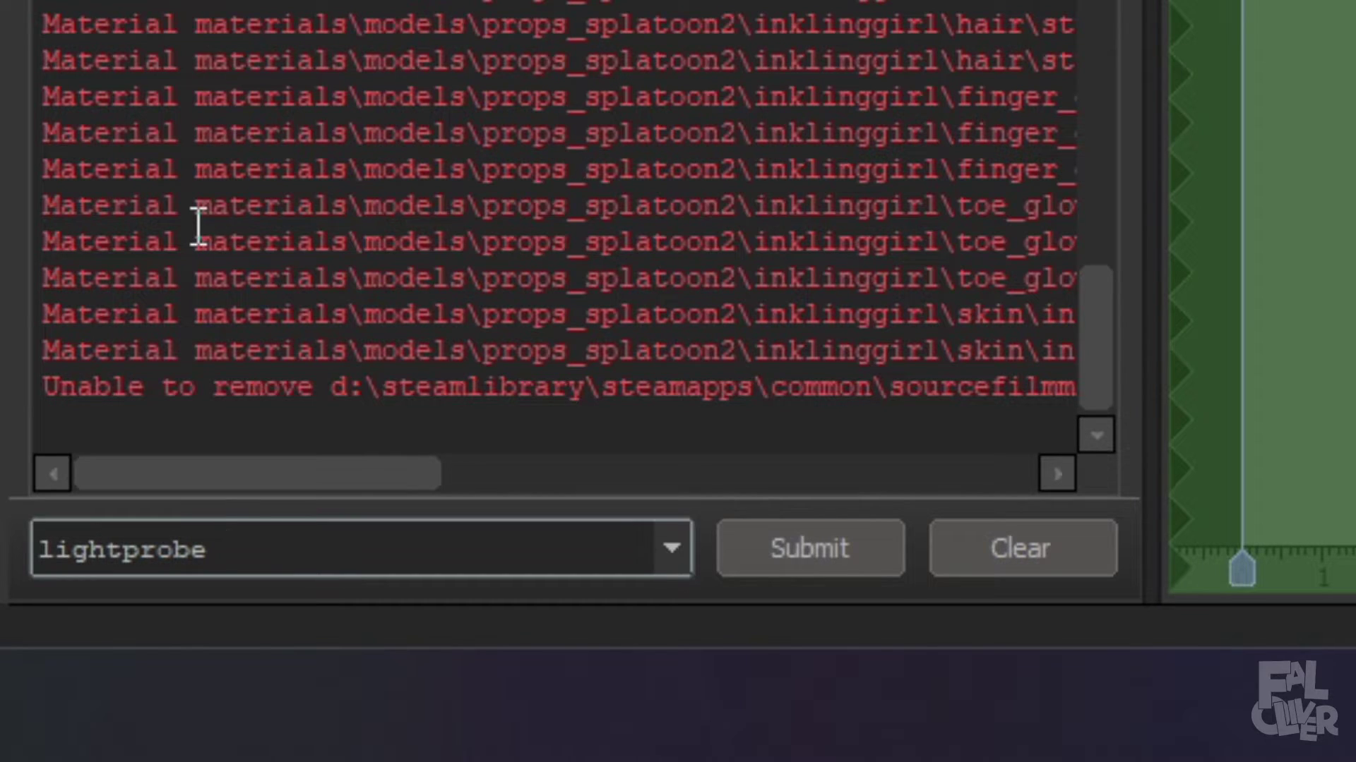
{"action": "type", "text": " tanish"}
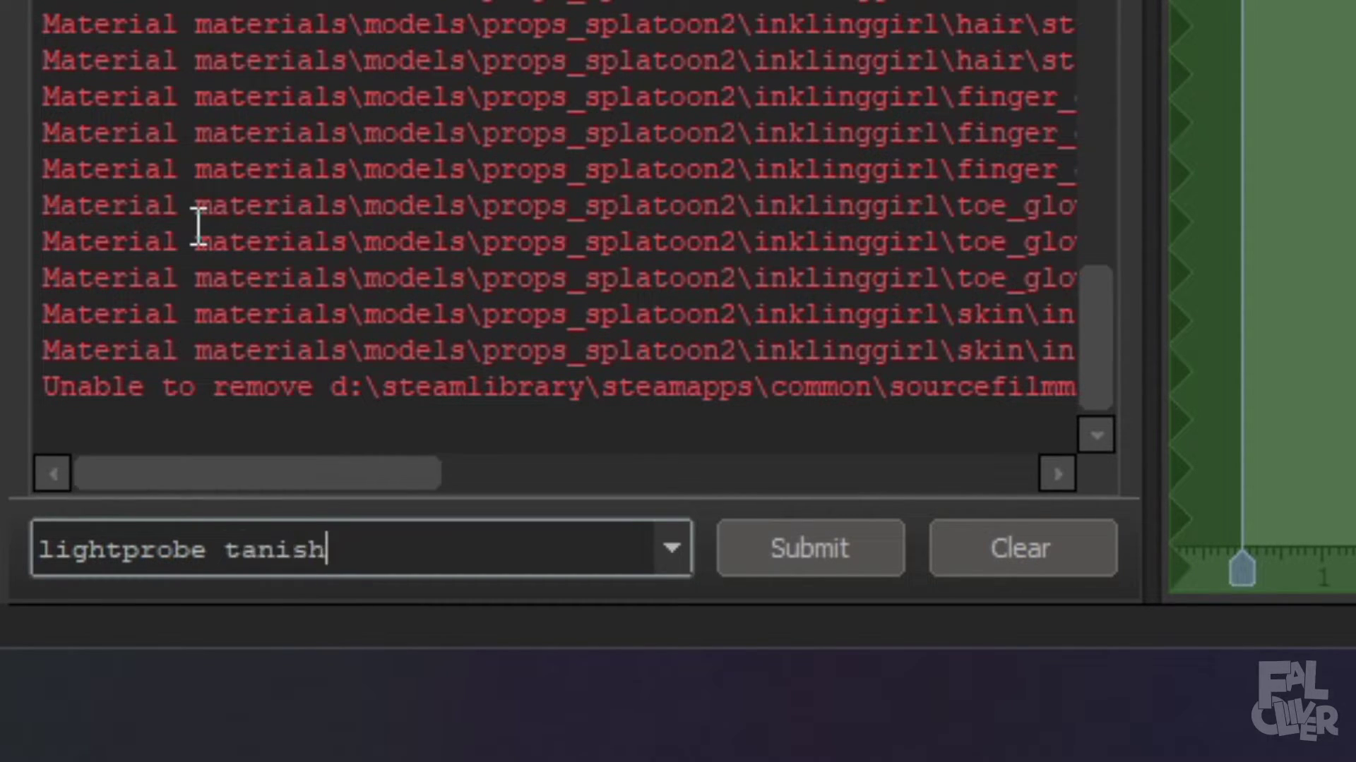
{"action": "type", "text": "abike"}
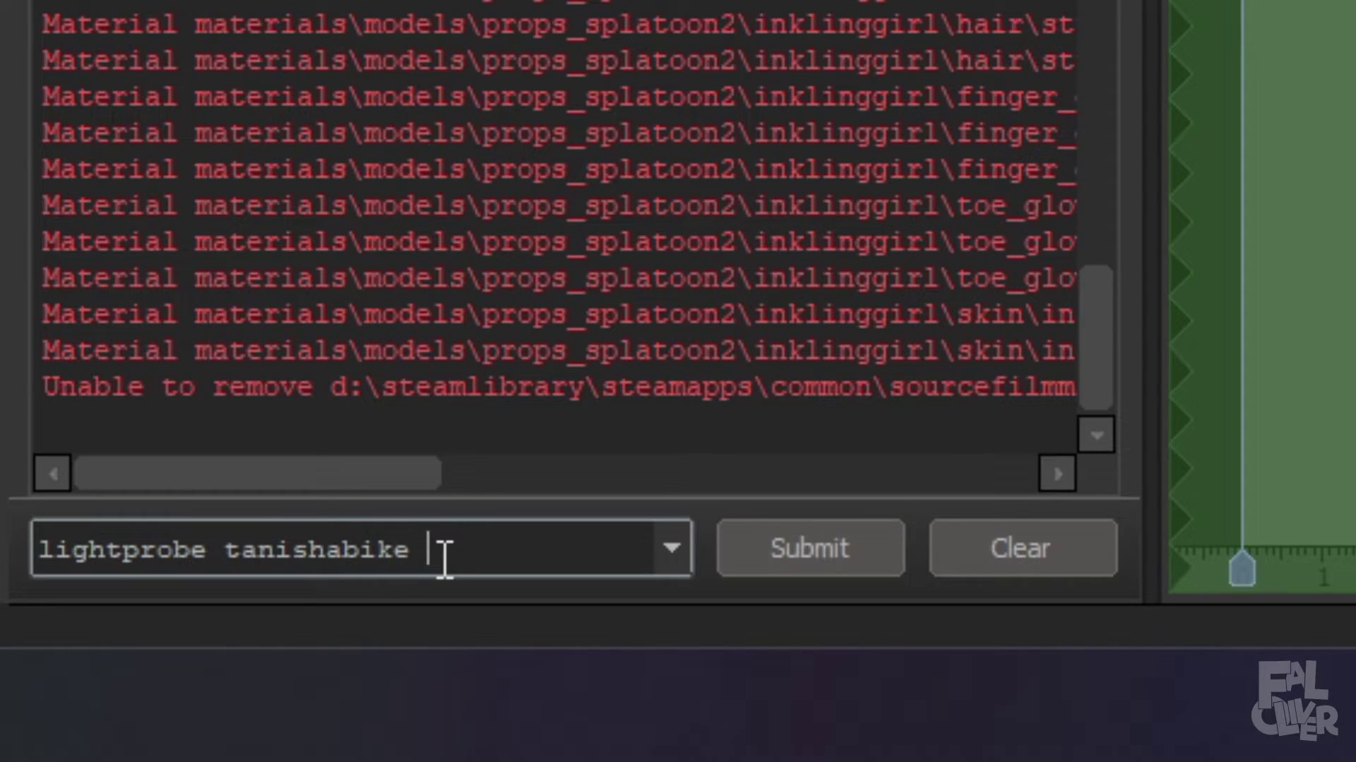
{"action": "type", "text": "512"}
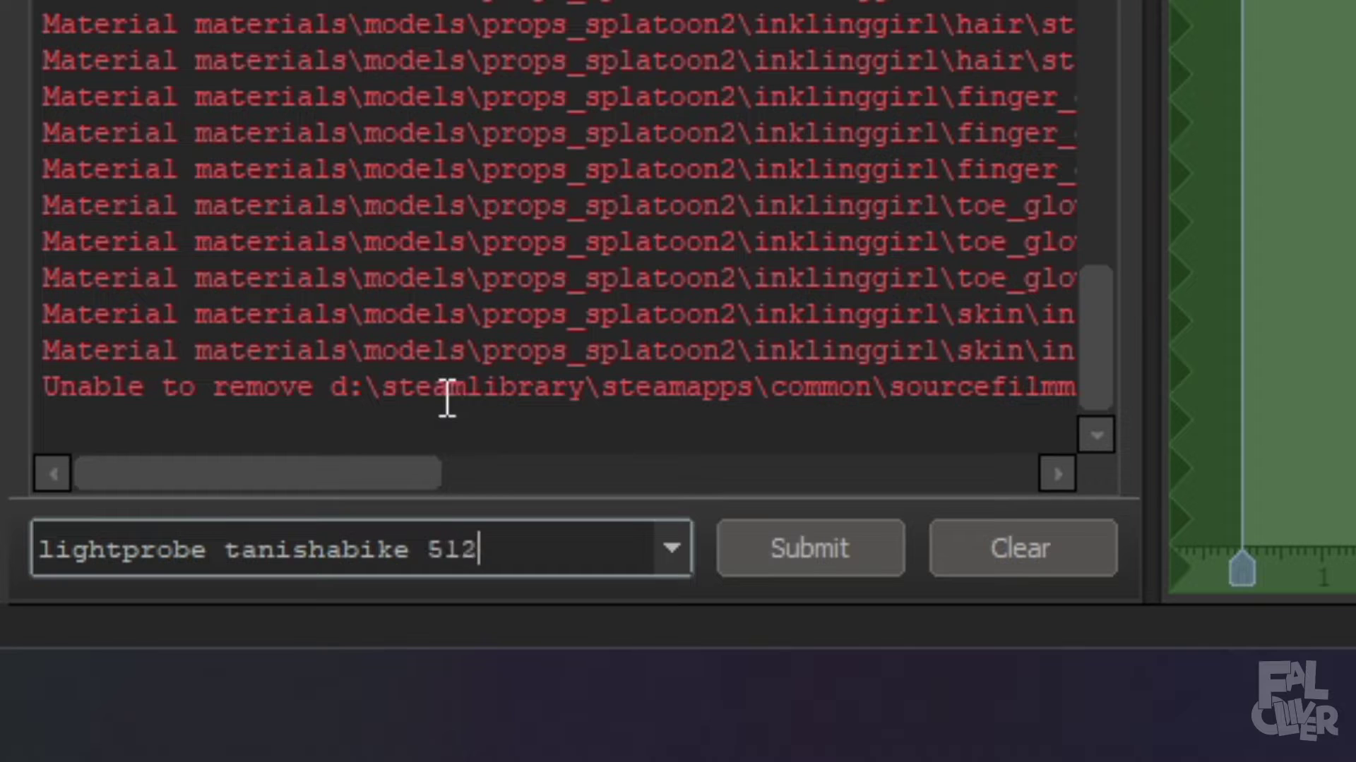
{"action": "key", "text": "Return"}
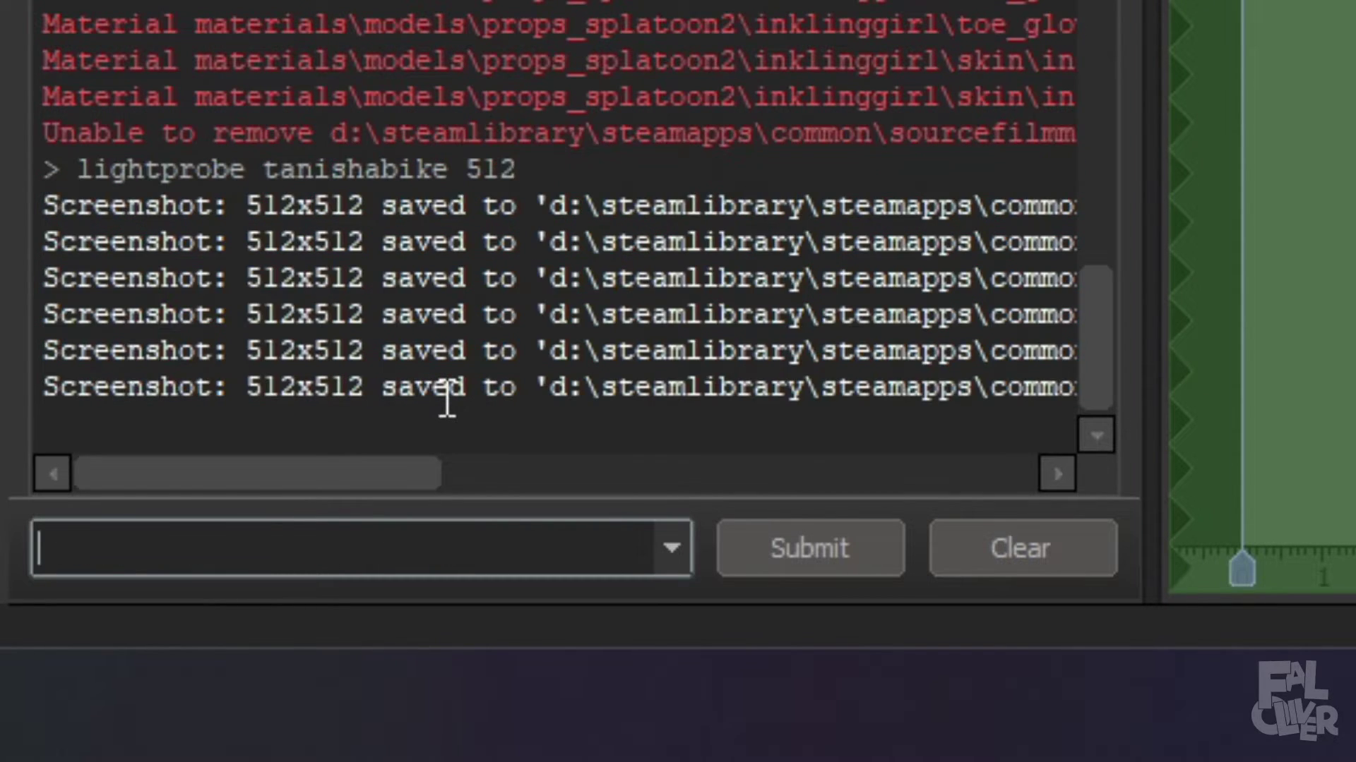
Examine the save paths of the lightprobe screenshots in the console output, and return to the Animation Set Editor.
{"action": "left_click_drag", "start_coordinate": [318, 484], "coordinate": [915, 495]}
{"action": "left_click_drag", "start_coordinate": [772, 475], "coordinate": [488, 494]}
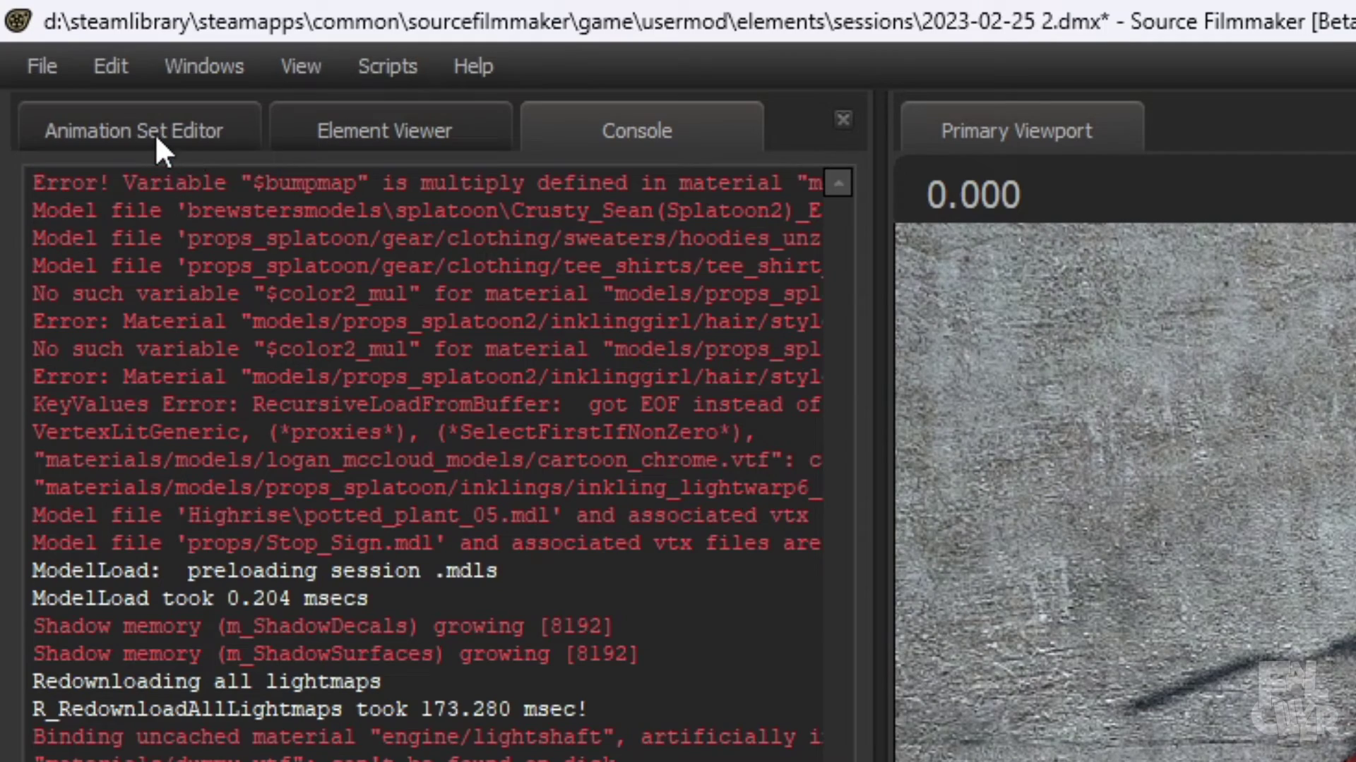
{"action": "left_click", "coordinate": [154, 131]}
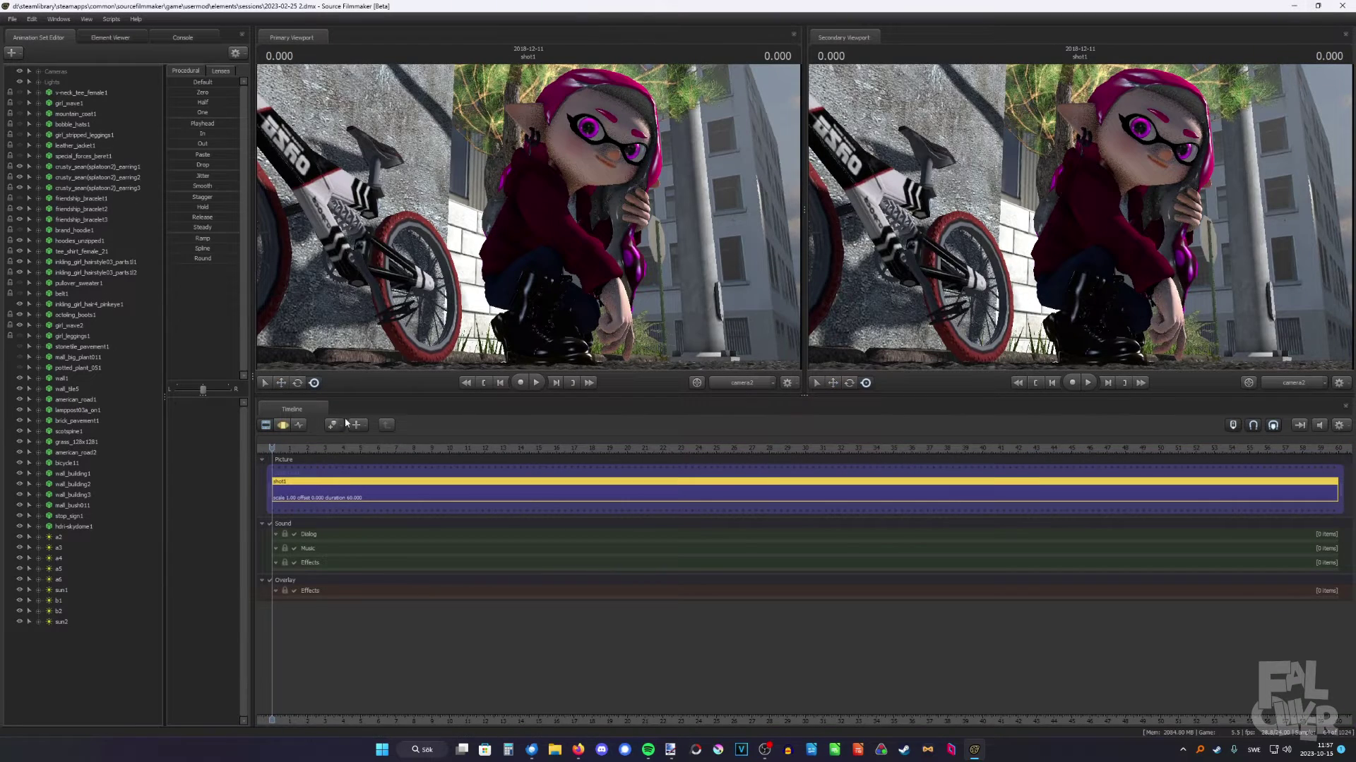
Switch the timeline to the Motion Editor and pull the Work Camera back to show the whole character and bicycle.
{"action": "left_click", "coordinate": [283, 424]}
{"action": "key", "text": "s"}
{"action": "mouse_move", "coordinate": [528, 218]}
{"action": "left_mouse_down"}
{"action": "mouse_move", "coordinate": [528, 237]}
{"action": "mouse_move", "coordinate": [527, 218]}
{"action": "left_mouse_up"}
{"action": "key", "text": "w"}
{"action": "key", "text": "s"}
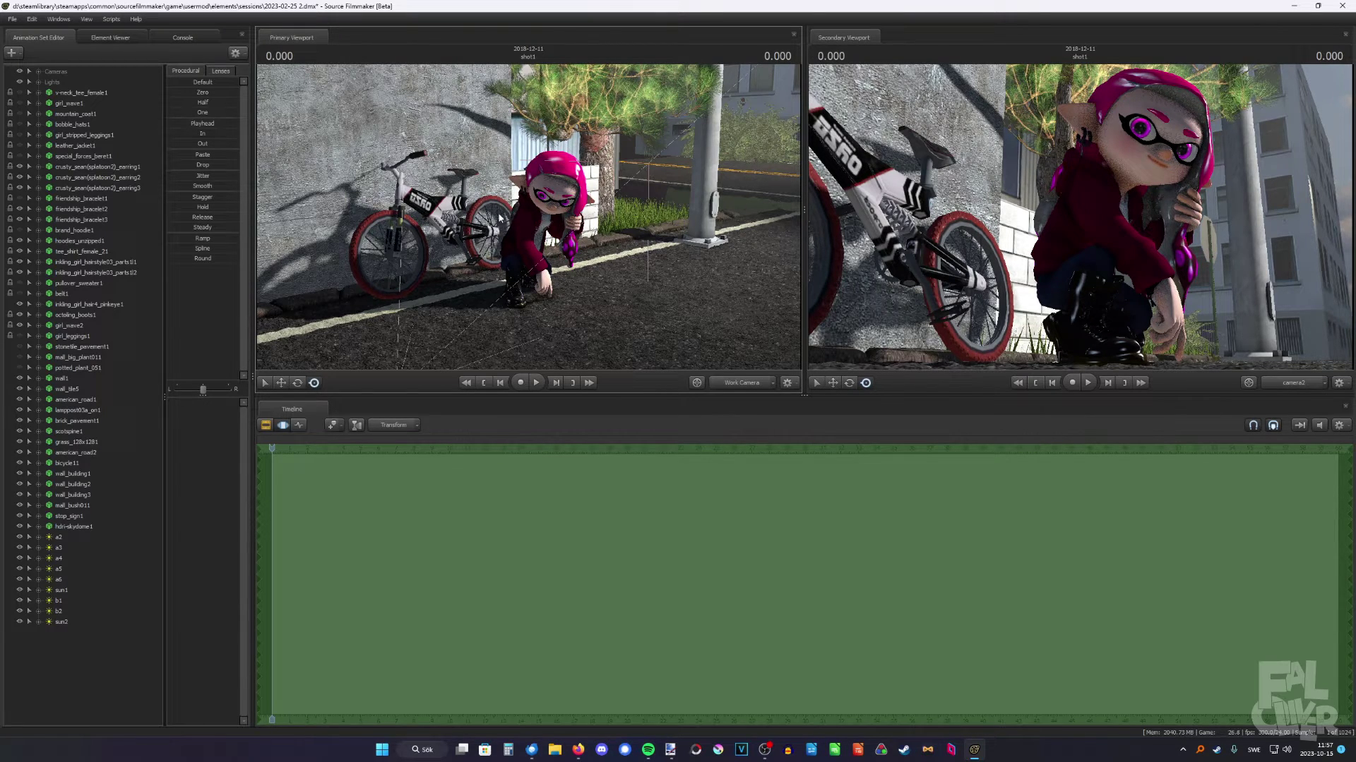
Start adding a new model animation set and filter the model files by "inklinggirl".
{"action": "right_click", "coordinate": [64, 689]}
{"action": "left_click", "coordinate": [90, 612]}
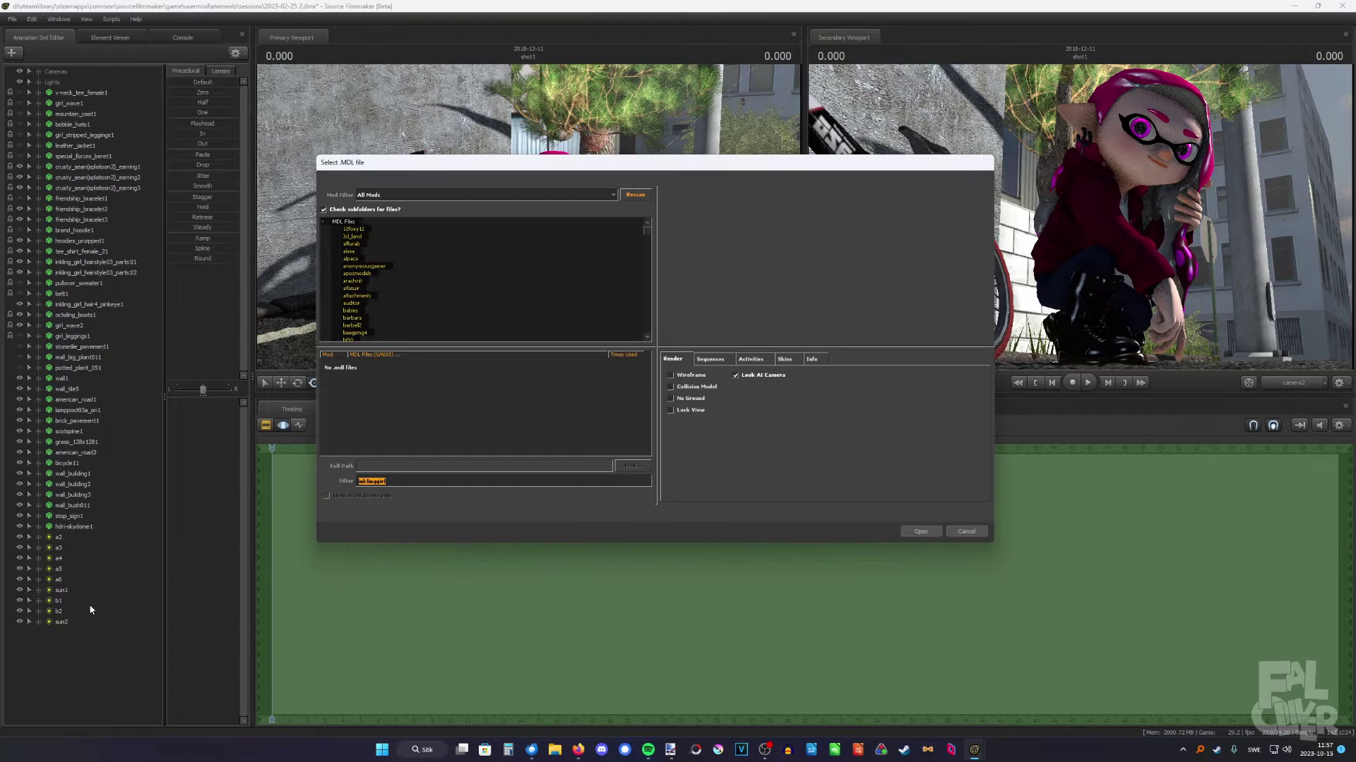
{"action": "type", "text": "inklin"}
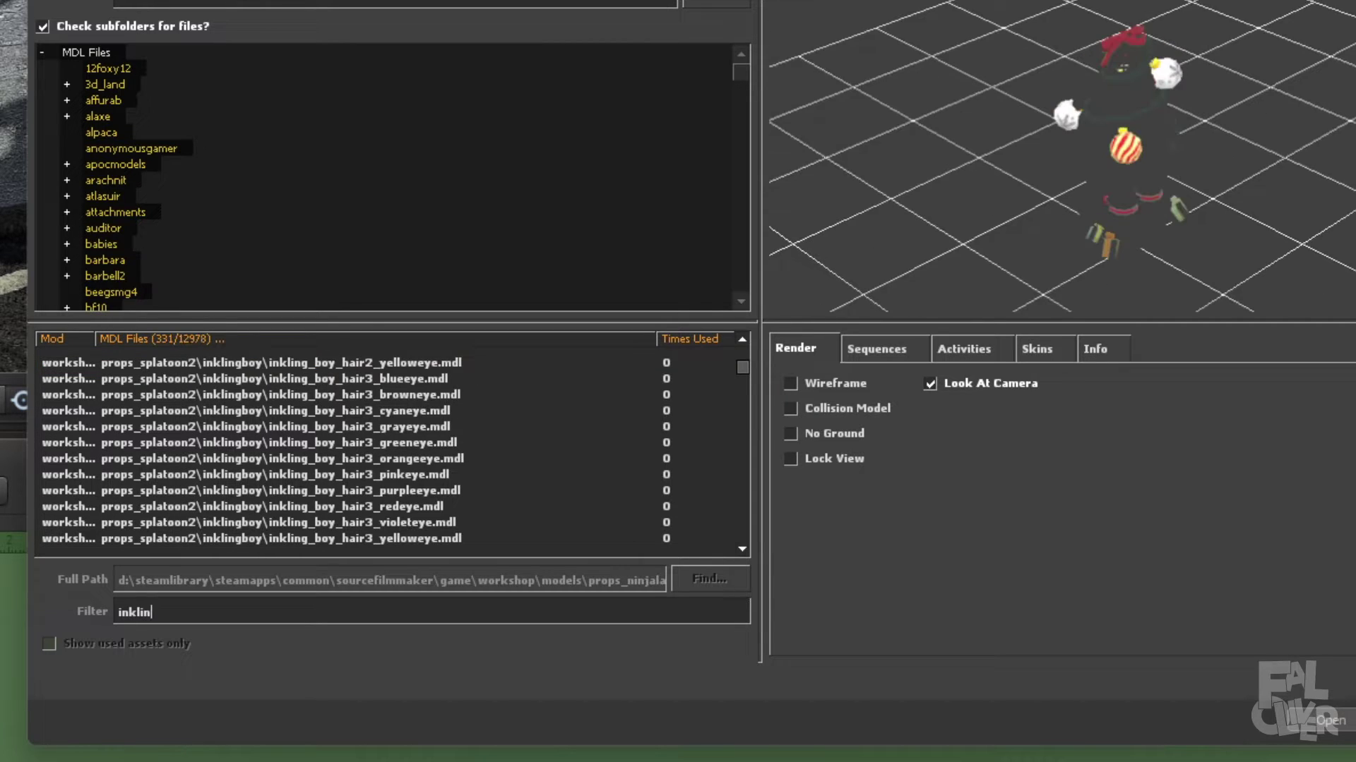
{"action": "type", "text": "ggirl"}
Choose the inkling_girl_hair4_browneye model from the filtered list and add it to the scene.
{"action": "key", "text": "Down"}
{"action": "key", "text": "Down"}
{"action": "key", "text": "Down"}
{"action": "key", "text": "Down"}
{"action": "key", "text": "Down"}
{"action": "key", "text": "Down"}
{"action": "key", "text": "Down"}
{"action": "key", "text": "Down"}
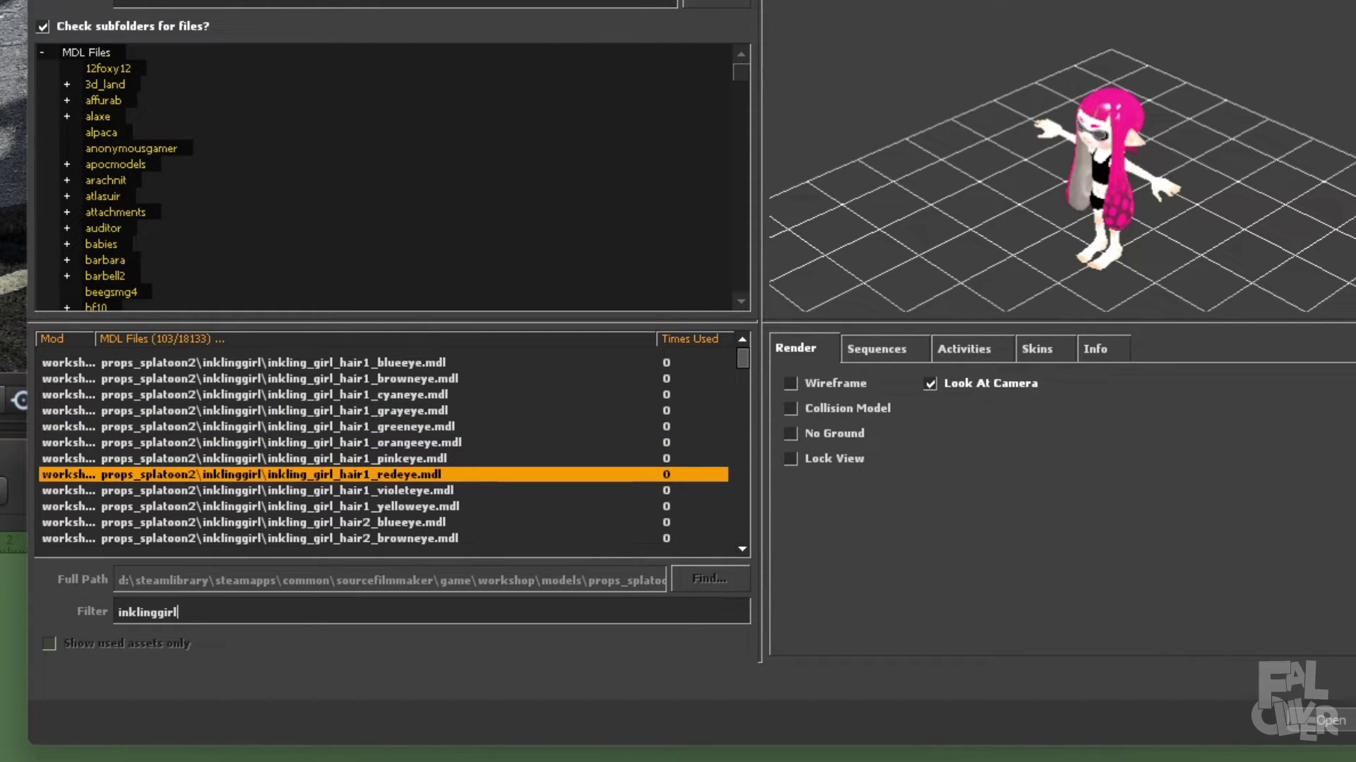
{"action": "key", "text": "Down"}
{"action": "key", "text": "Down"}
{"action": "key", "text": "Down"}
{"action": "key", "text": "Down"}
{"action": "key", "text": "Down"}
{"action": "key", "text": "Down"}
{"action": "key", "text": "Down"}
{"action": "key", "text": "Down"}
{"action": "key", "text": "Down"}
{"action": "key", "text": "Down"}
{"action": "key", "text": "Down"}
{"action": "key", "text": "Down"}
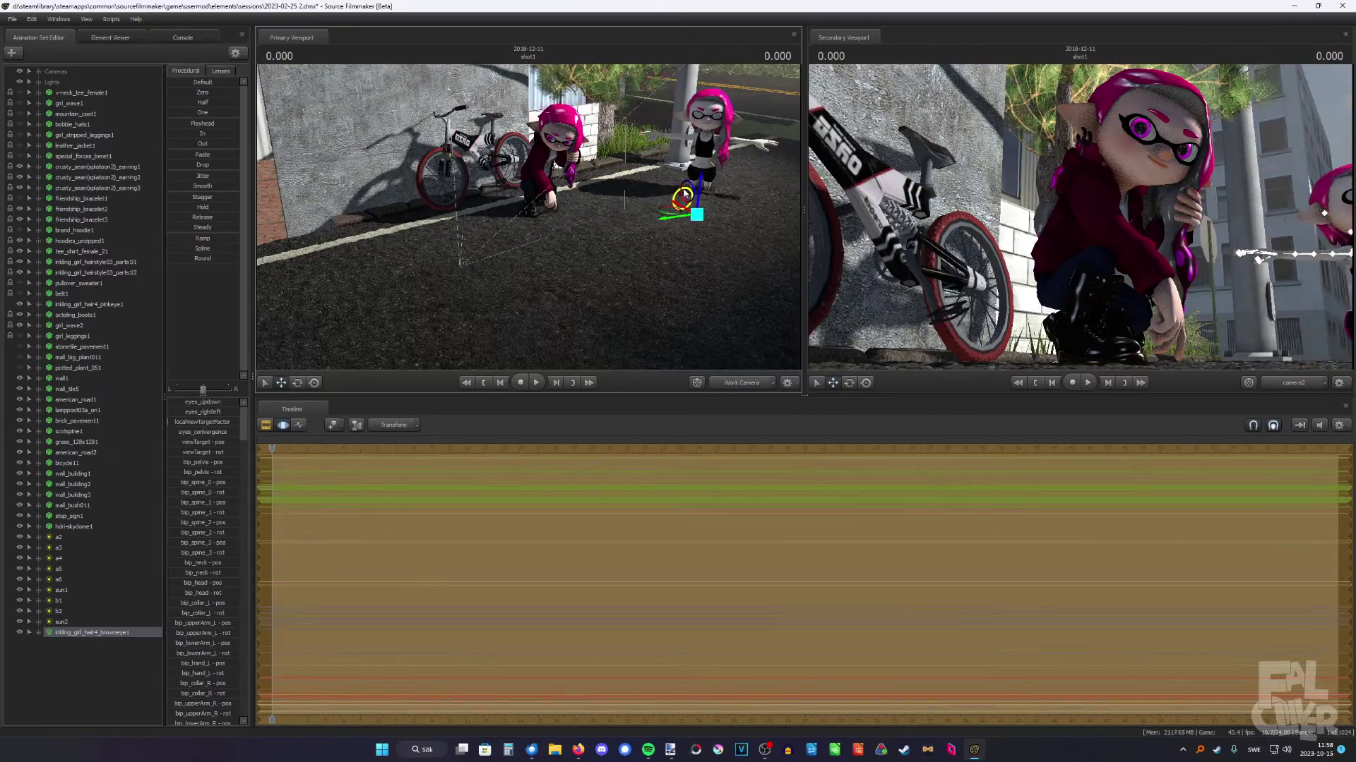
Add override materials to the inkling_girl_hair4_browneye1 animation set.
{"action": "left_click_drag", "start_coordinate": [683, 193], "coordinate": [682, 188]}
{"action": "key", "text": "w"}
{"action": "mouse_move", "coordinate": [585, 254]}
{"action": "left_mouse_down"}
{"action": "mouse_move", "coordinate": [589, 236]}
{"action": "mouse_move", "coordinate": [572, 261]}
{"action": "left_mouse_up"}
{"action": "right_click", "coordinate": [63, 636]}
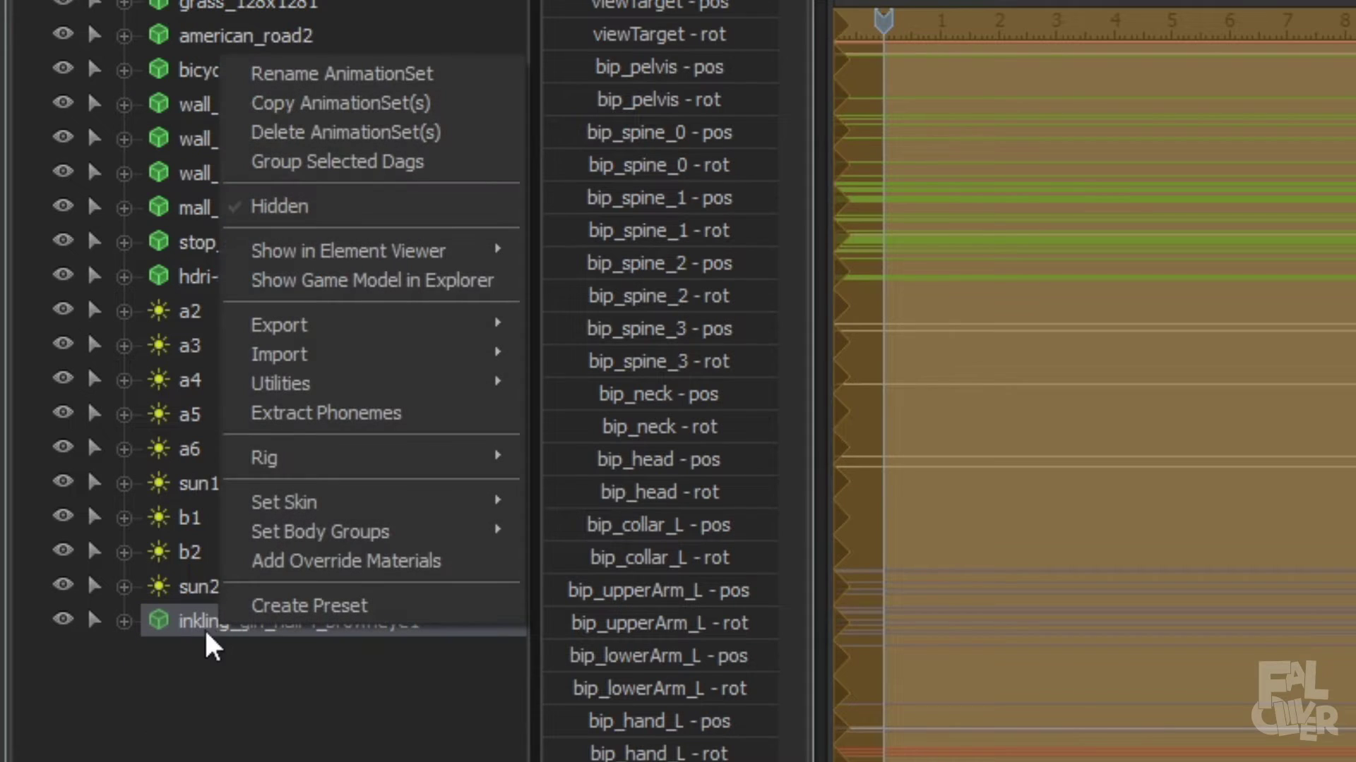
{"action": "left_click", "coordinate": [268, 561]}
Show the inkling_girl_hair4_browneye1 model in the Element Viewer and expand its materials list.
{"action": "right_click", "coordinate": [244, 622]}
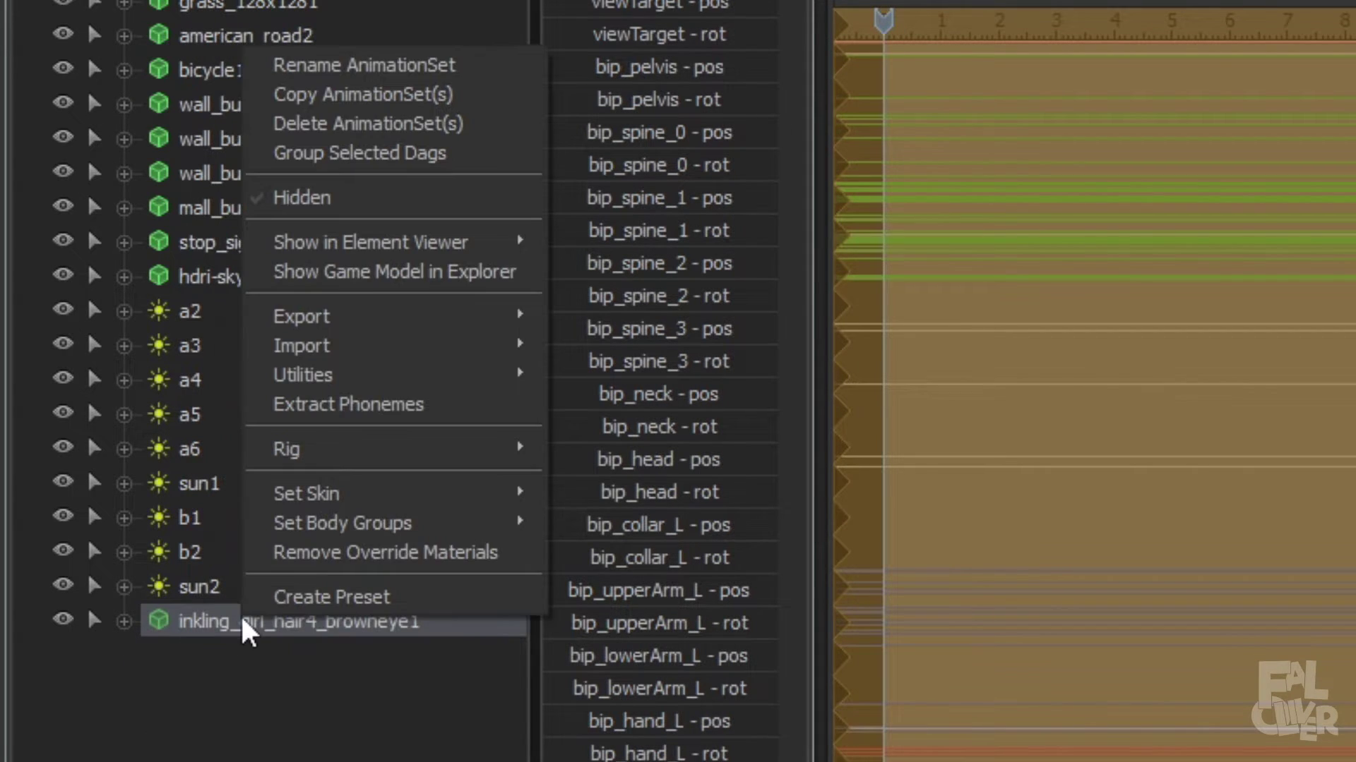
{"action": "mouse_move", "coordinate": [332, 251]}
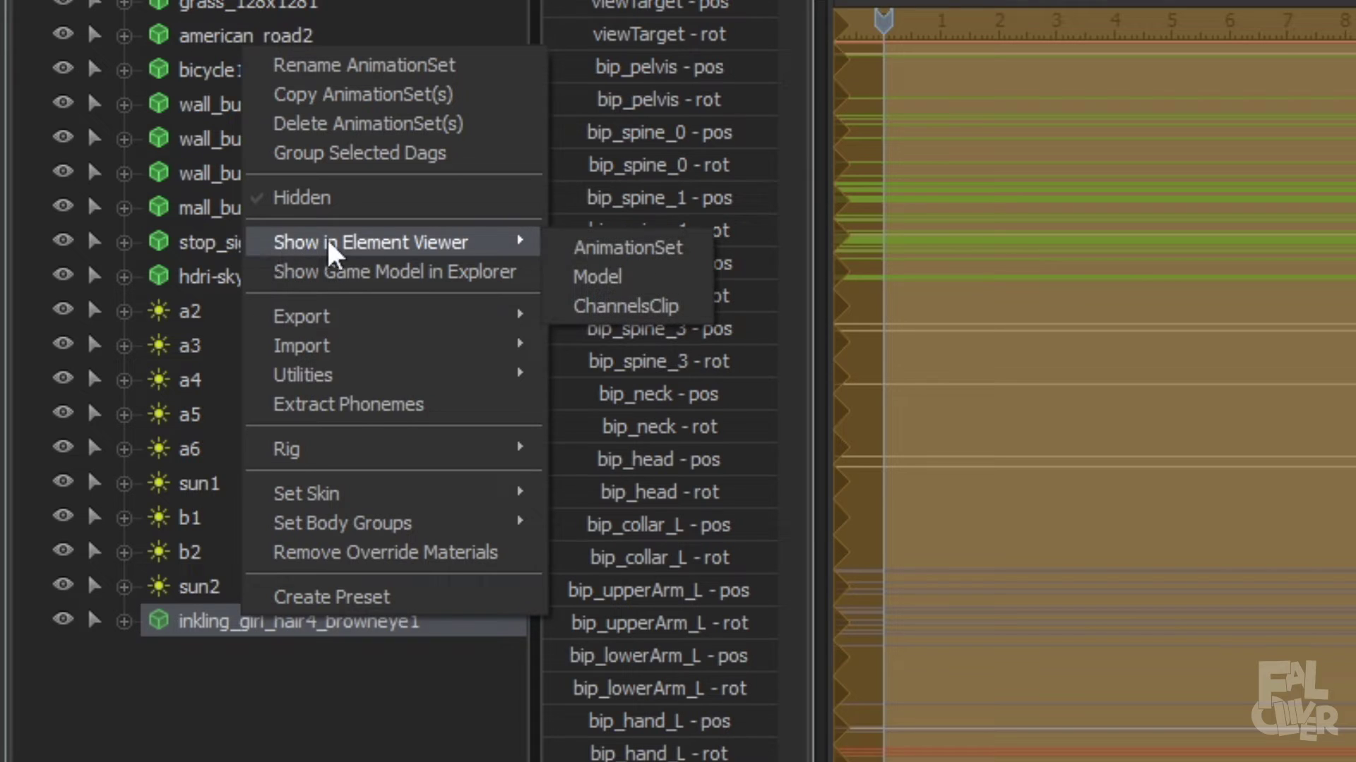
{"action": "left_click", "coordinate": [619, 275]}
{"action": "left_click", "coordinate": [62, 175]}
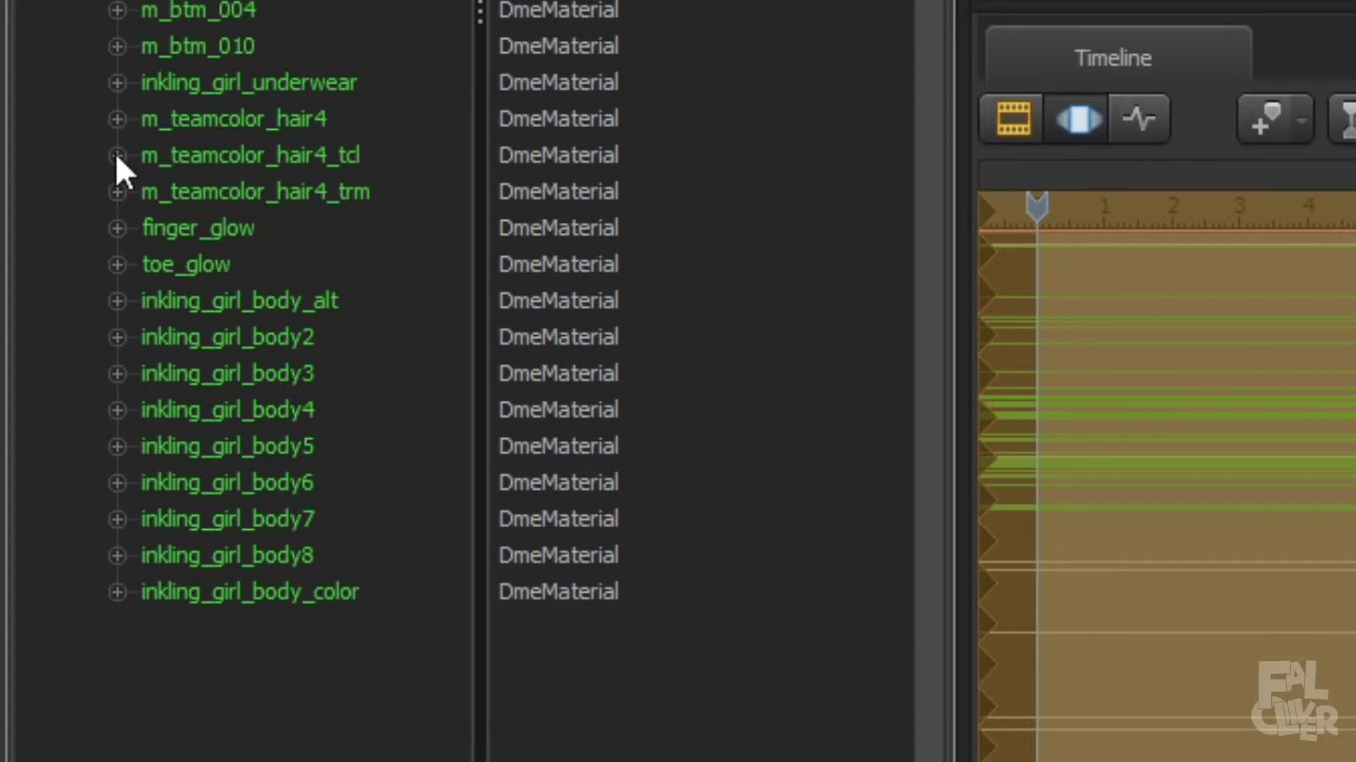
Add a string attribute named $envmap to the m_teamcolor_hair4_tcl material.
{"action": "left_click", "coordinate": [117, 156]}
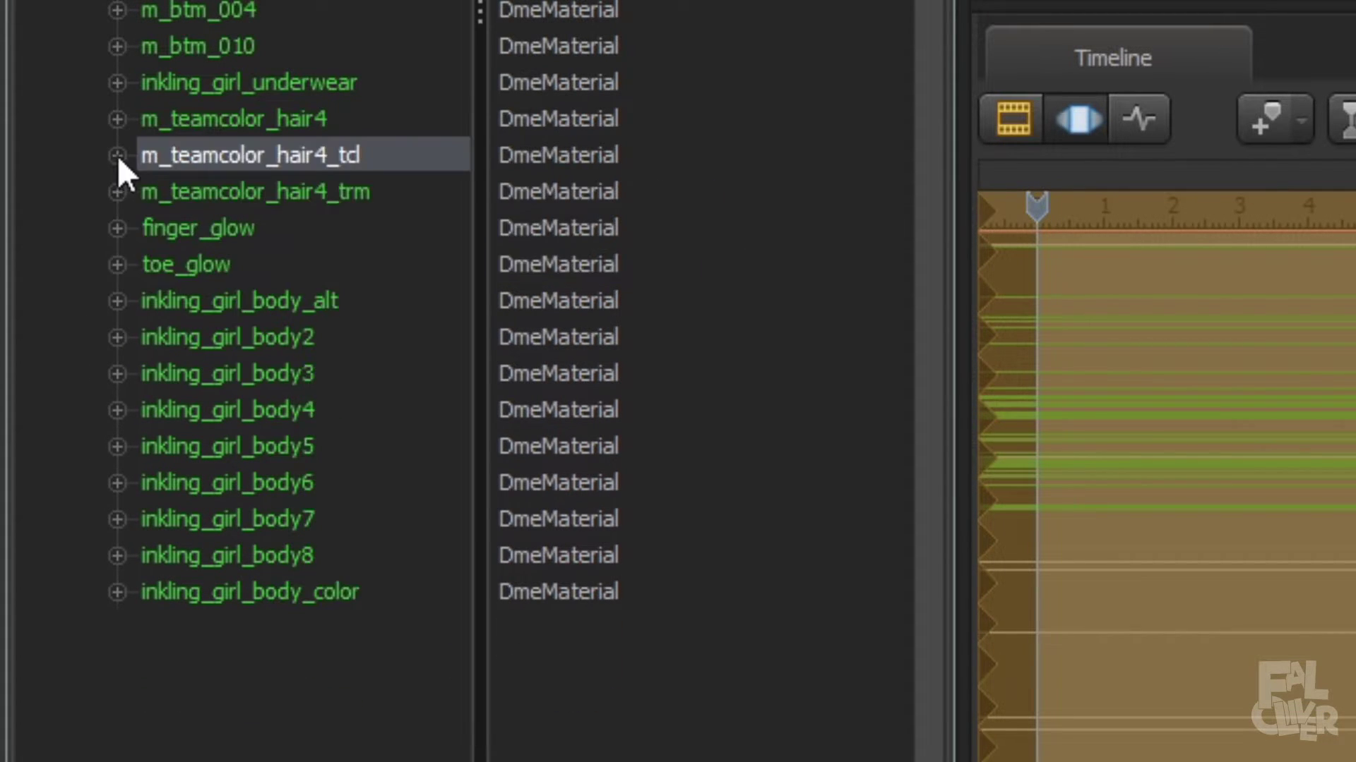
{"action": "right_click", "coordinate": [190, 158]}
{"action": "mouse_move", "coordinate": [345, 454]}
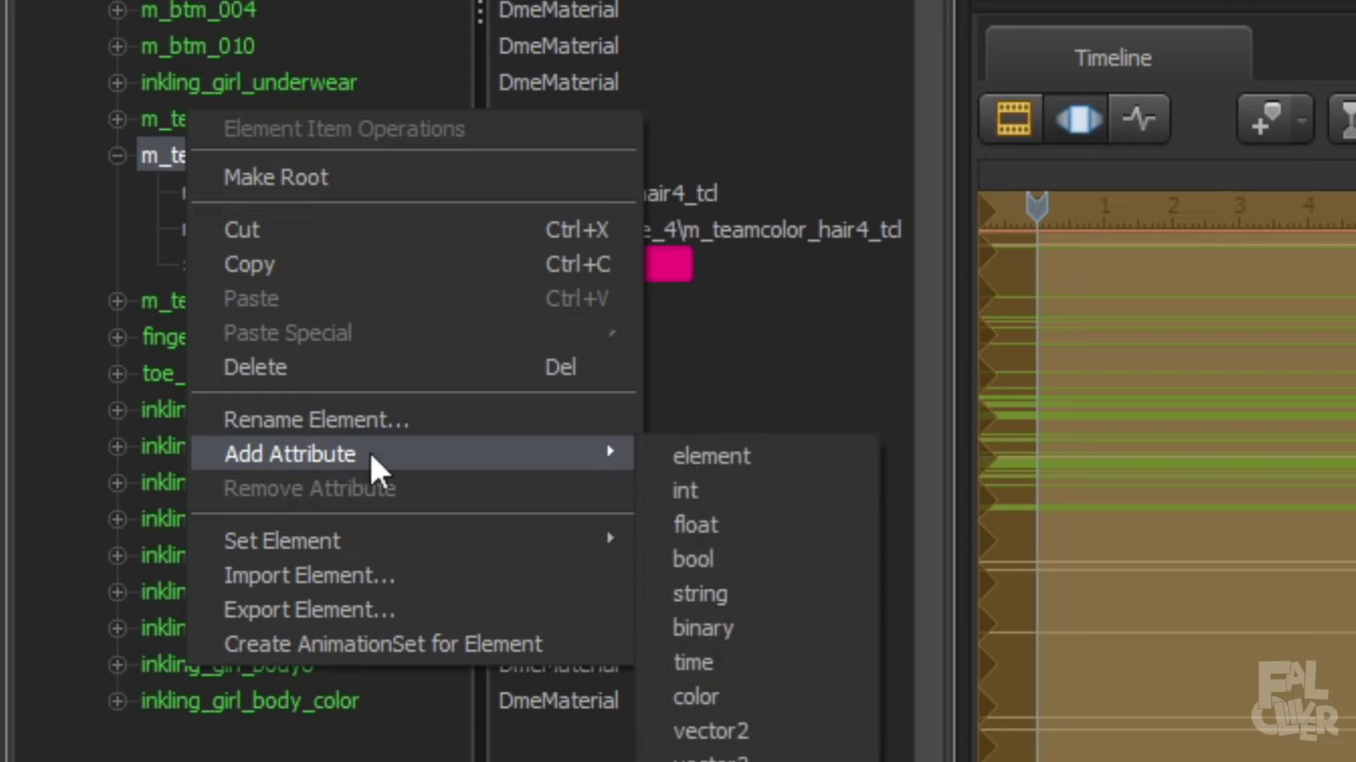
{"action": "left_click", "coordinate": [750, 593]}
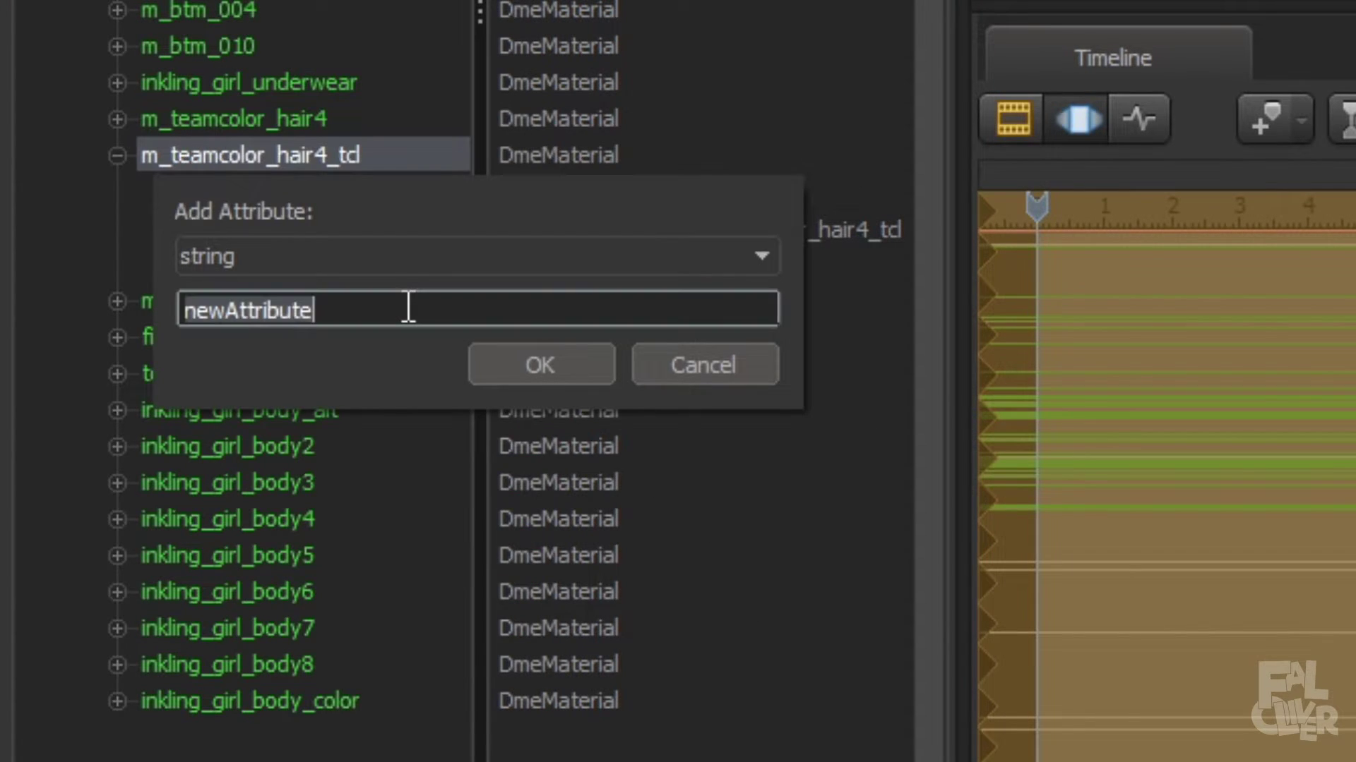
{"action": "type", "text": "$envmap"}
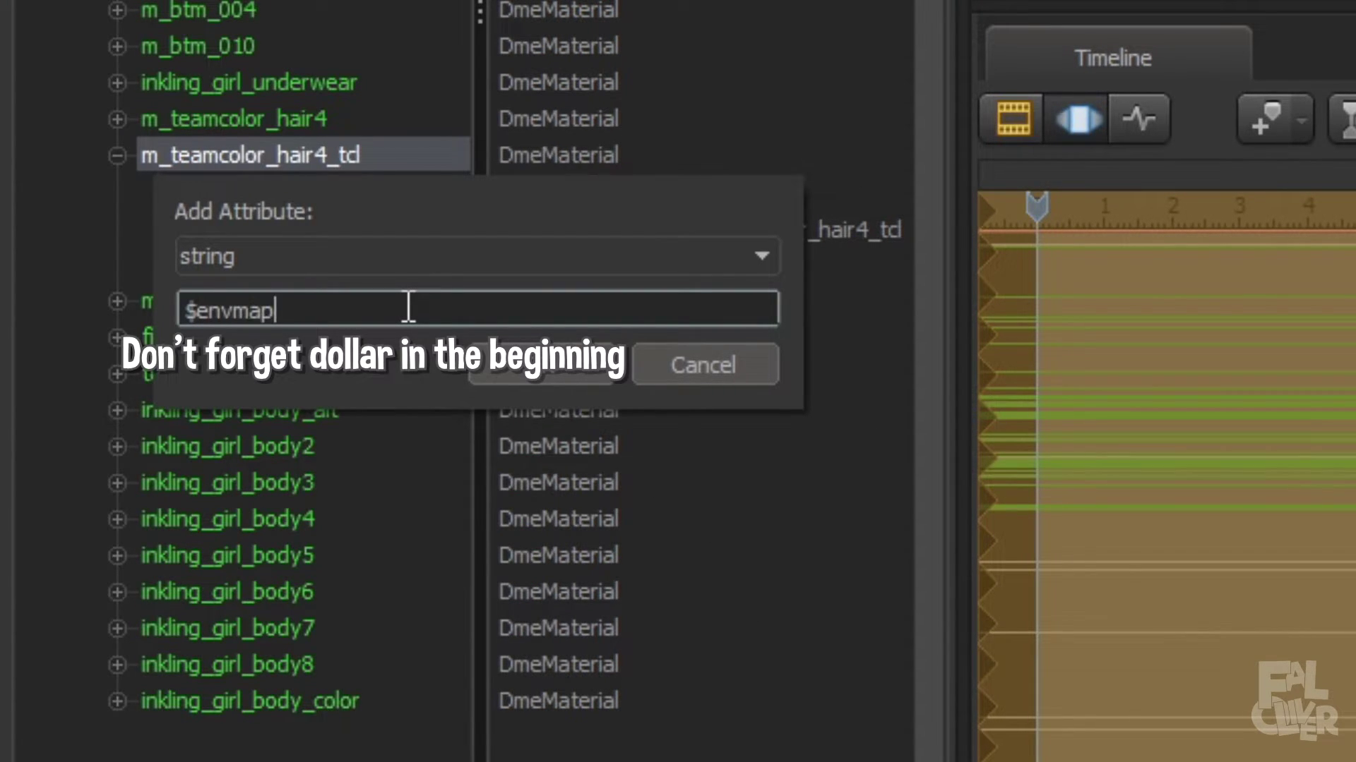
{"action": "key", "text": "Return"}
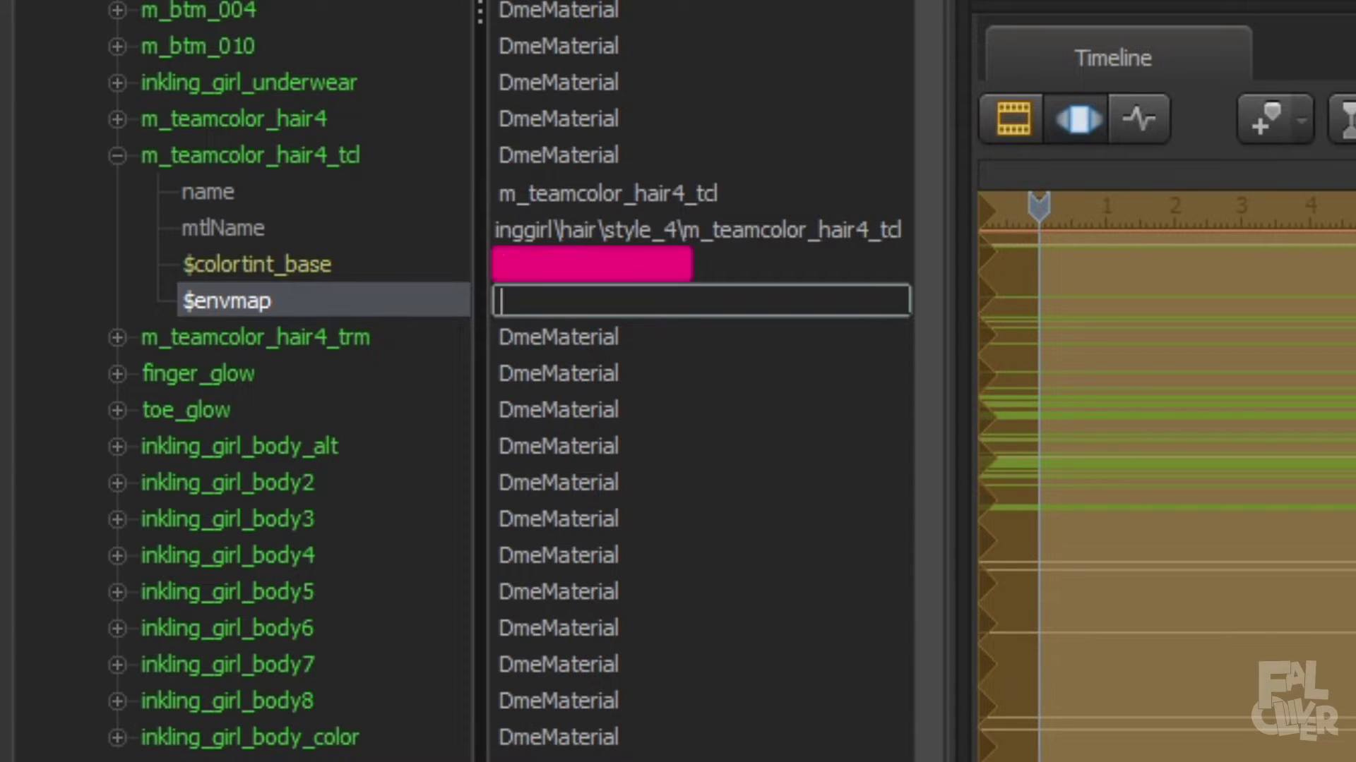
Set the hair material's $envmap value to lightprobes\tanishabike_hdr.
{"action": "type", "text": "lightprobes"}
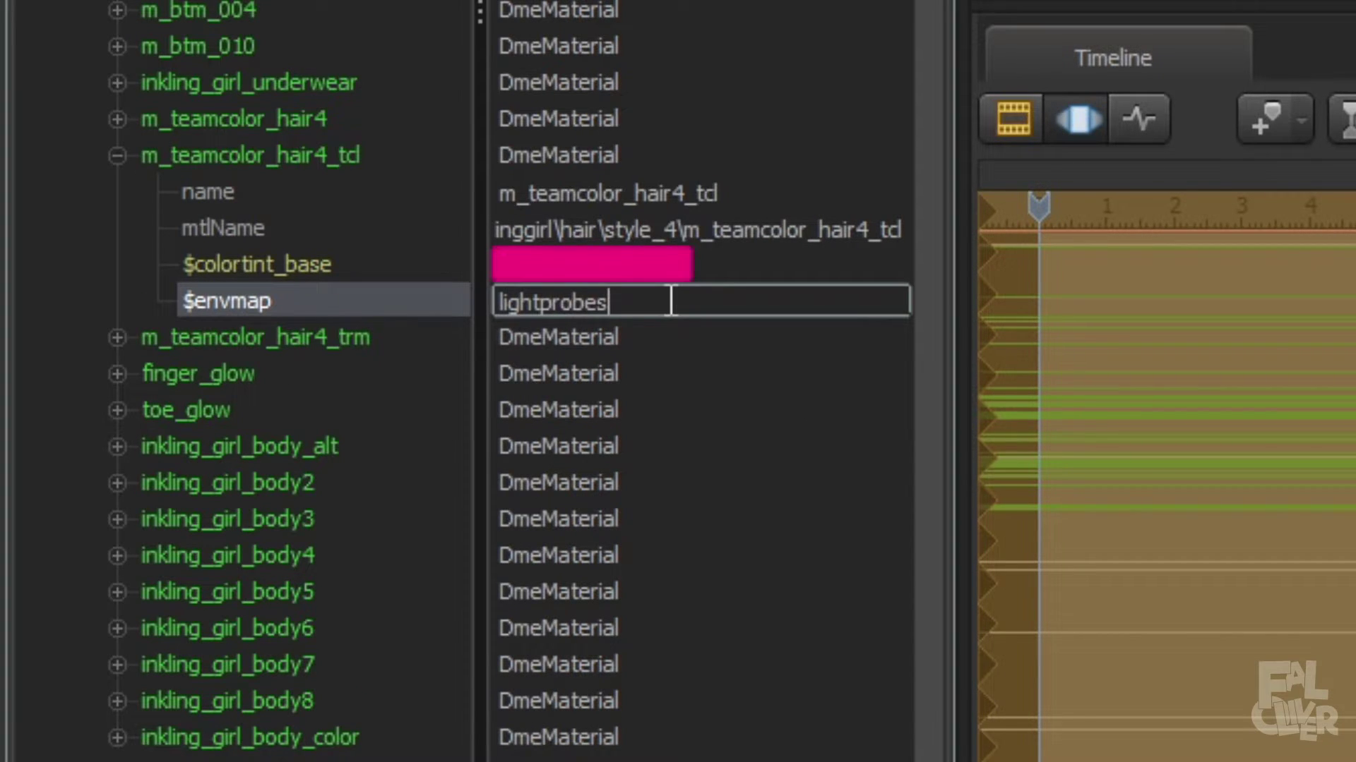
{"action": "type", "text": "\\tanishabike"}
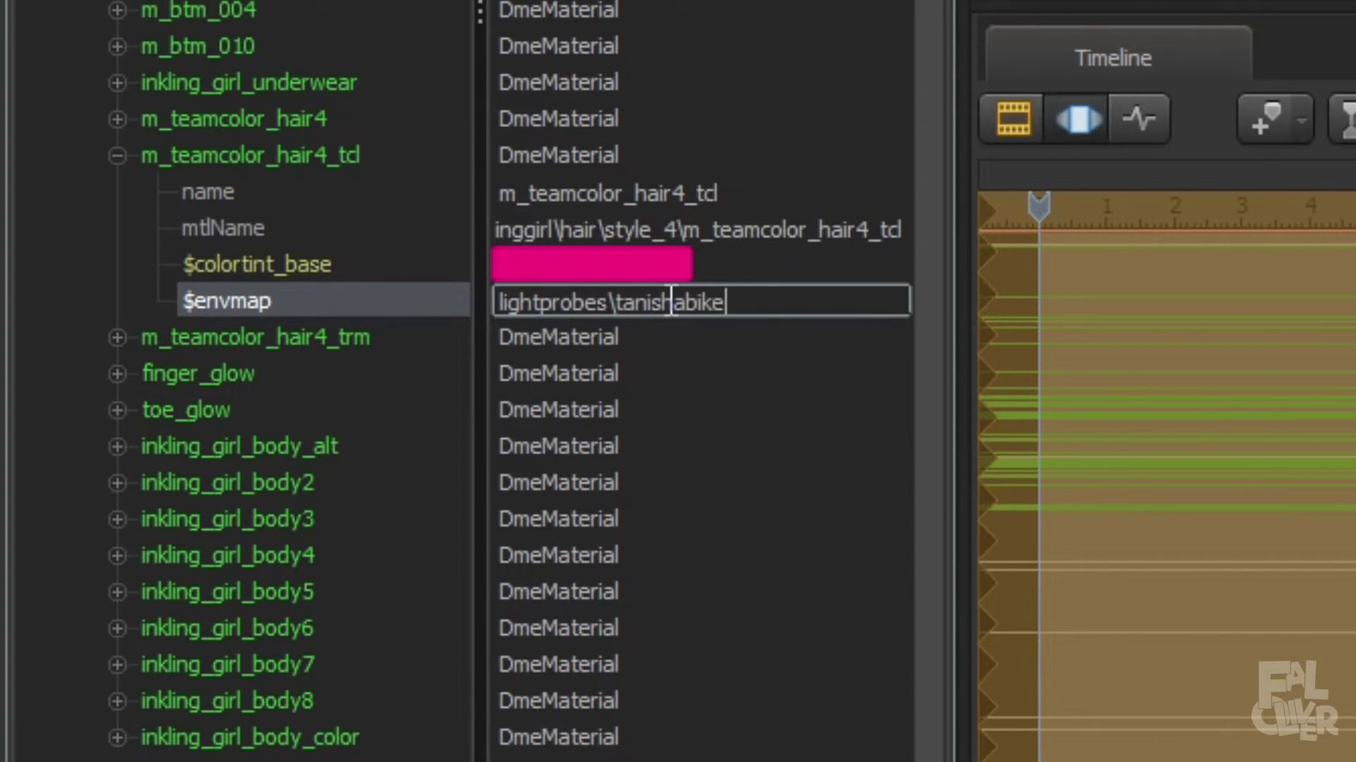
{"action": "type", "text": "_hdr"}
{"action": "key", "text": "Return"}
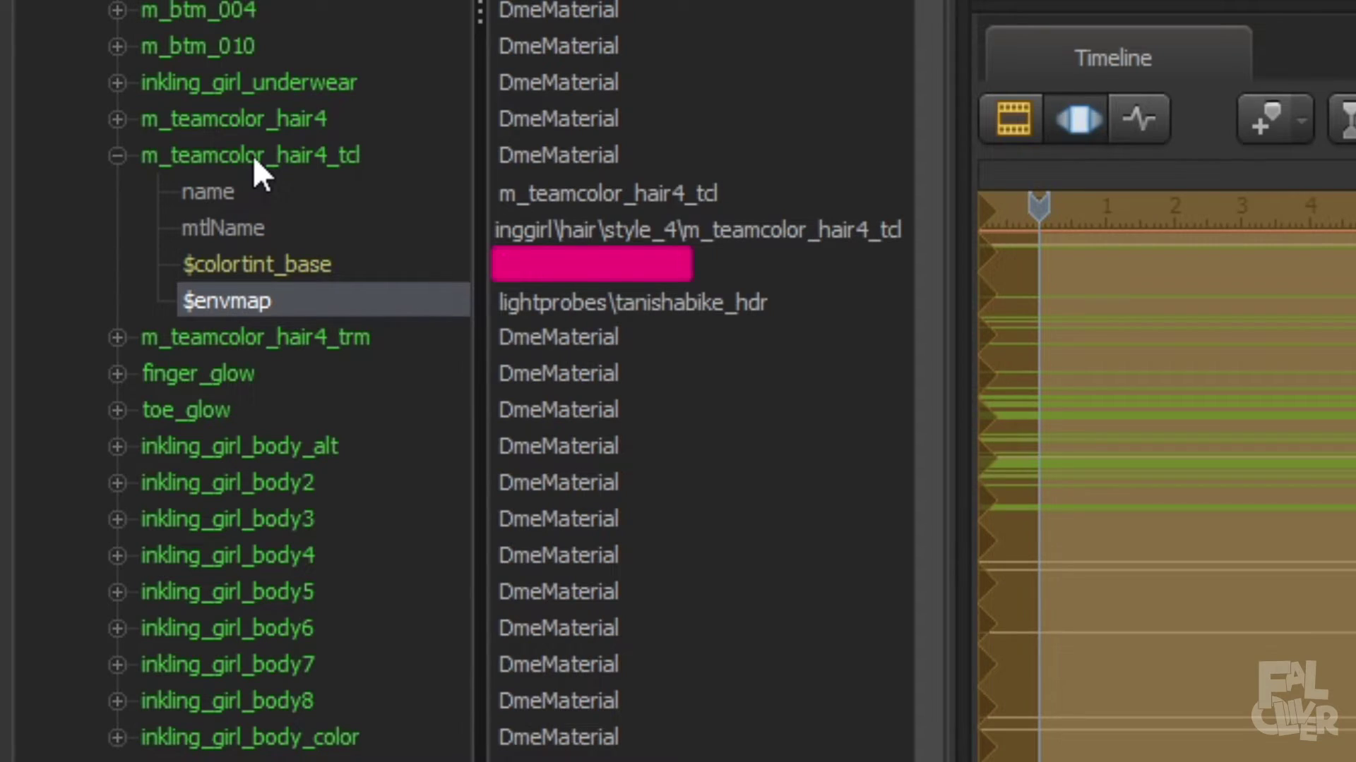
Add a float attribute named $envmaptint to m_teamcolor_hair4_tcl and set it to 1.
{"action": "right_click", "coordinate": [252, 155]}
{"action": "mouse_move", "coordinate": [432, 452]}
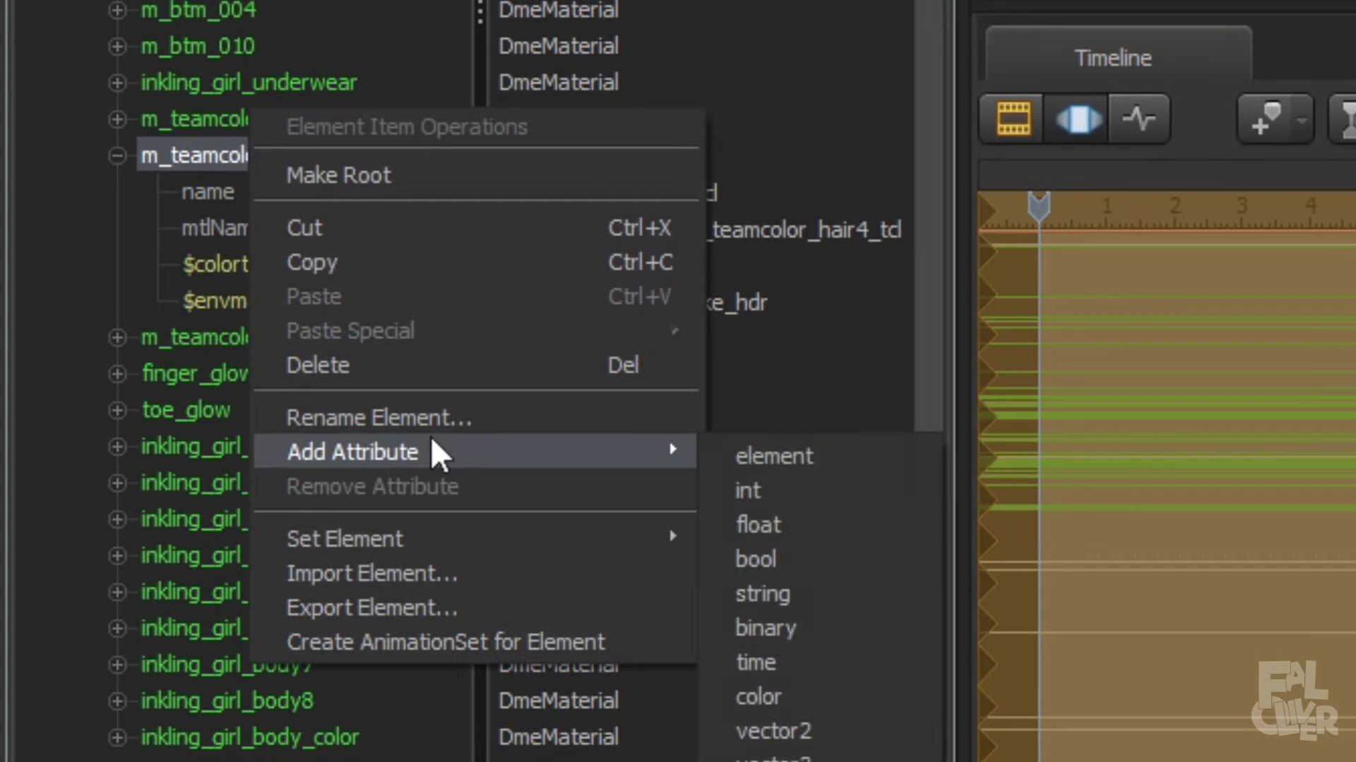
{"action": "left_click", "coordinate": [796, 519]}
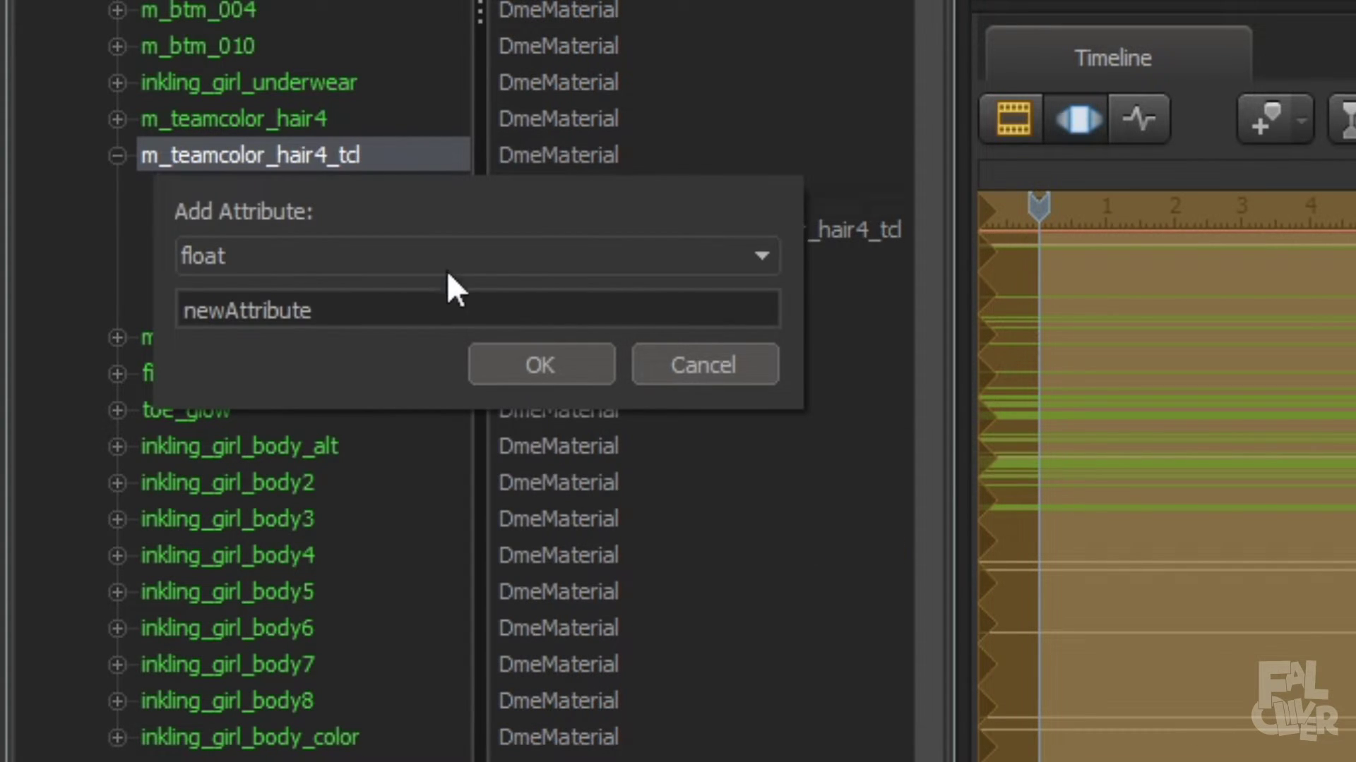
{"action": "left_click", "coordinate": [437, 313]}
{"action": "type", "text": "$envmaptint"}
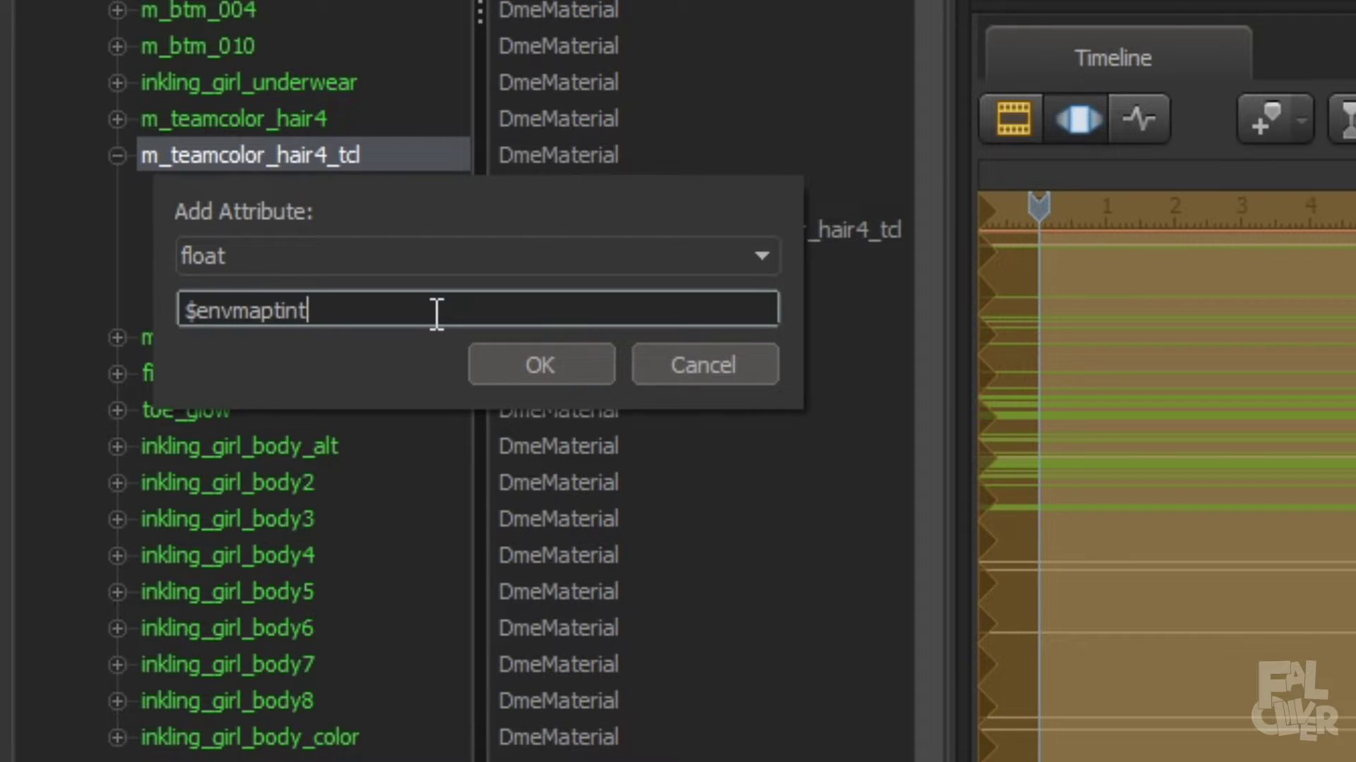
{"action": "key", "text": "Return"}
{"action": "left_click", "coordinate": [605, 342]}
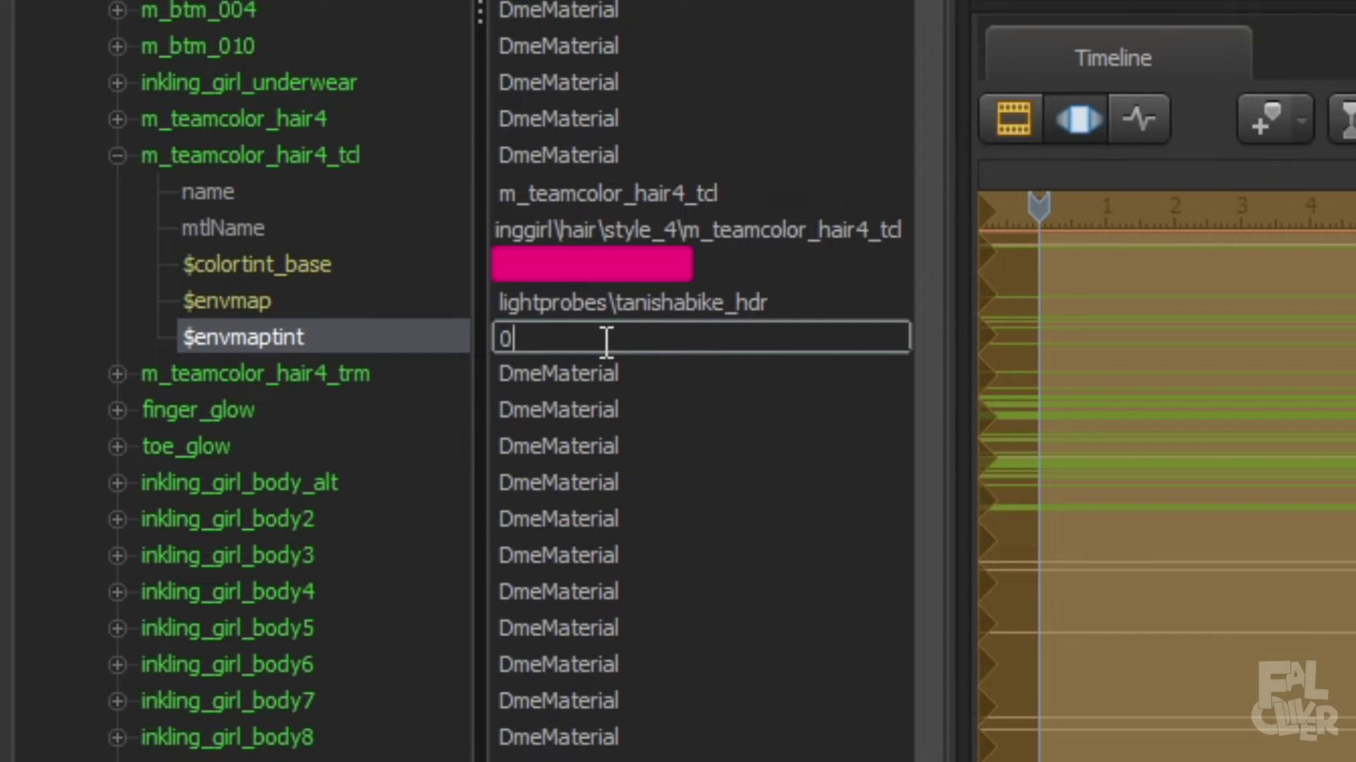
{"action": "key", "text": "BackSpace"}
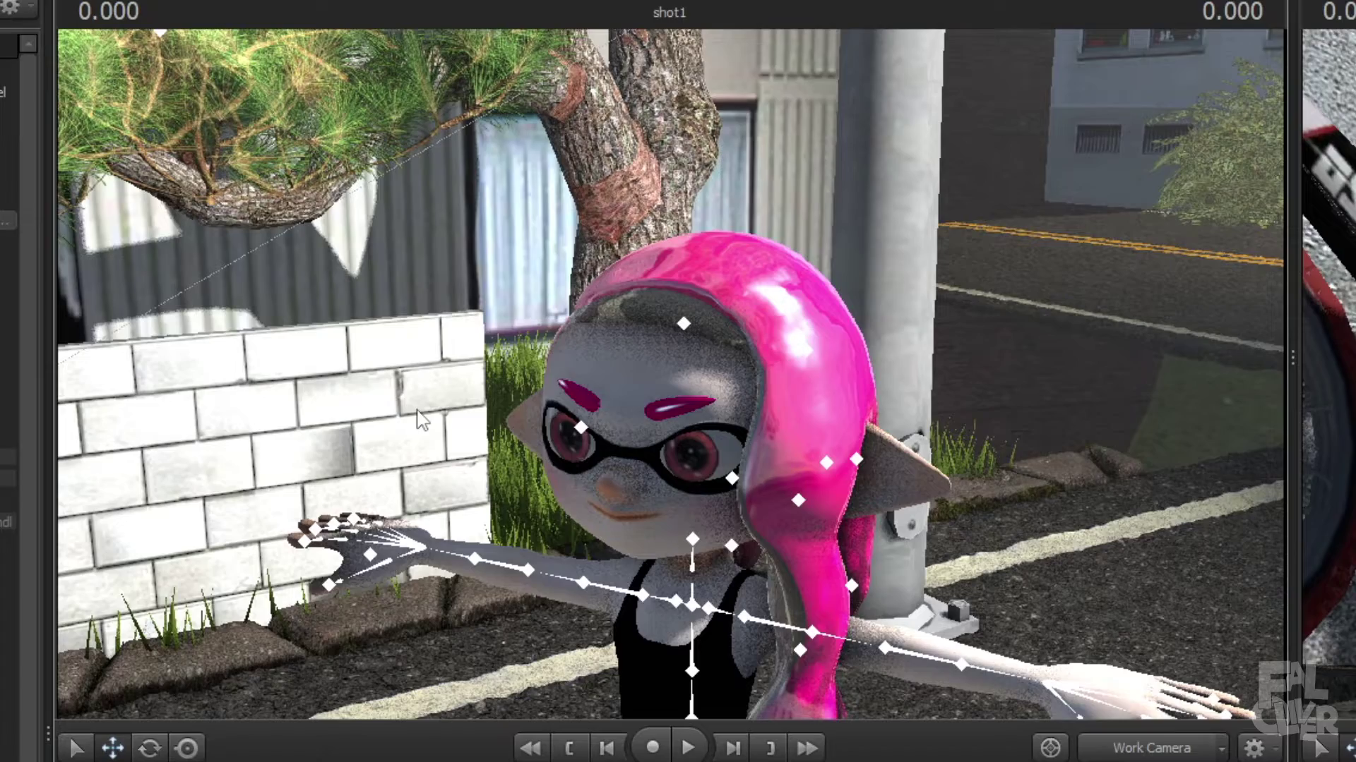
Examine the lightprobe reflections on the Inkling's hair from several distances and angles with the Work Camera.
{"action": "key", "text": "w"}
{"action": "left_click_drag", "start_coordinate": [417, 410], "coordinate": [452, 304]}
{"action": "key", "text": "w"}
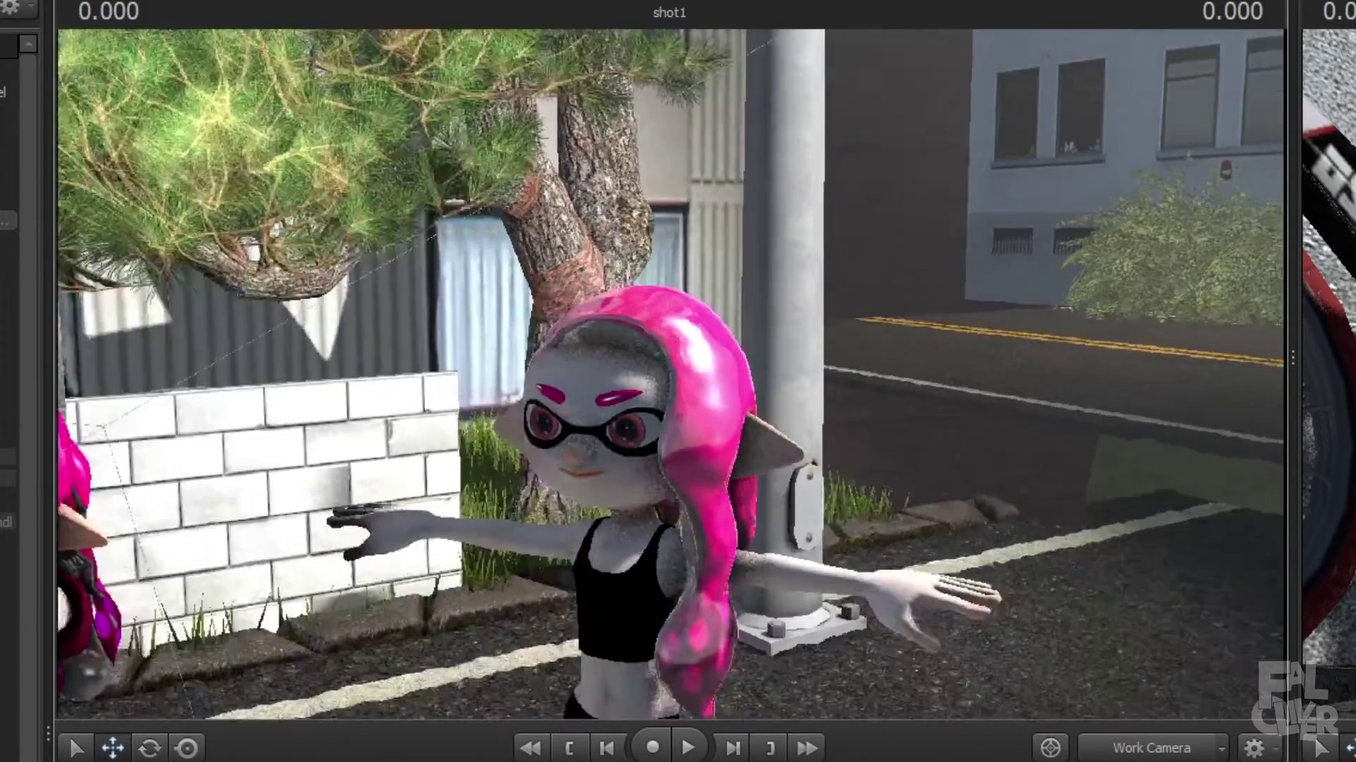
{"action": "right_click_drag", "start_coordinate": [422, 367], "coordinate": [423, 332]}
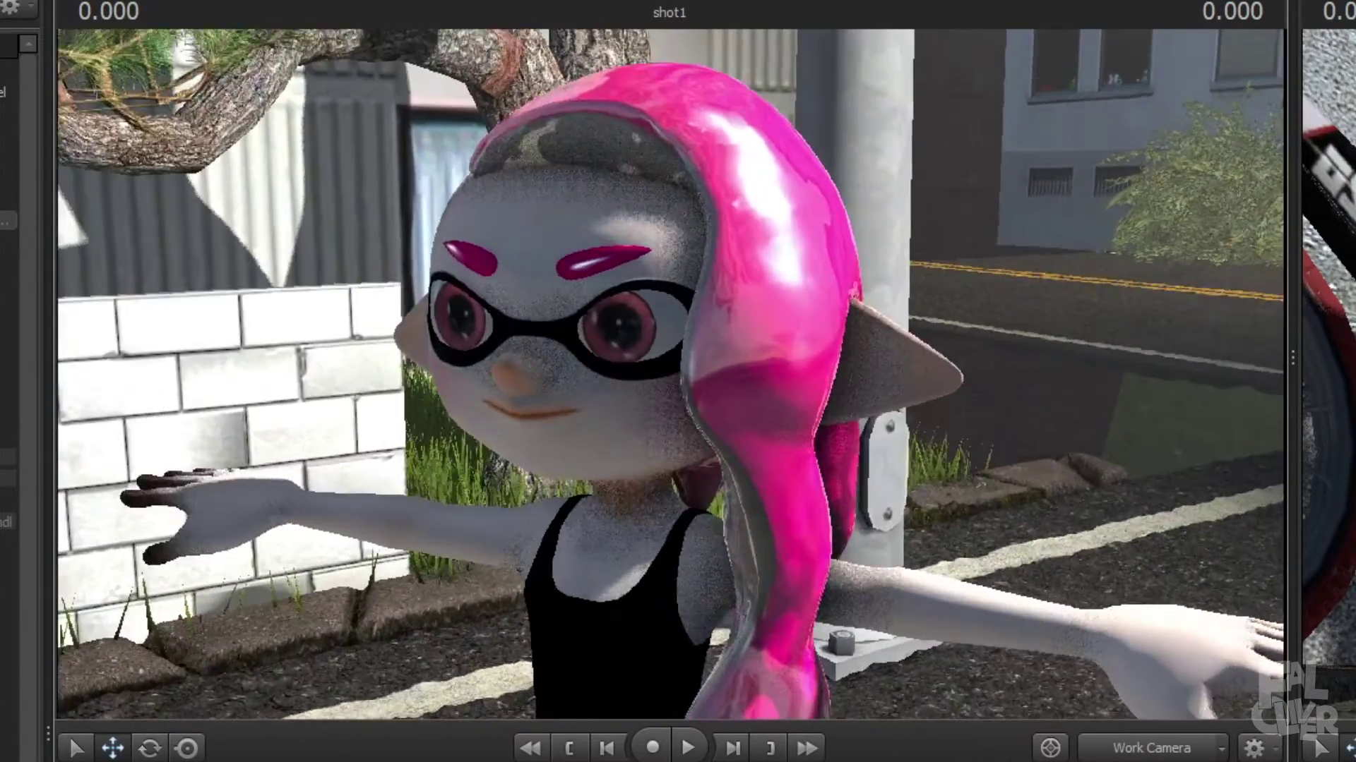
{"action": "left_click_drag", "start_coordinate": [671, 374], "coordinate": [646, 339]}
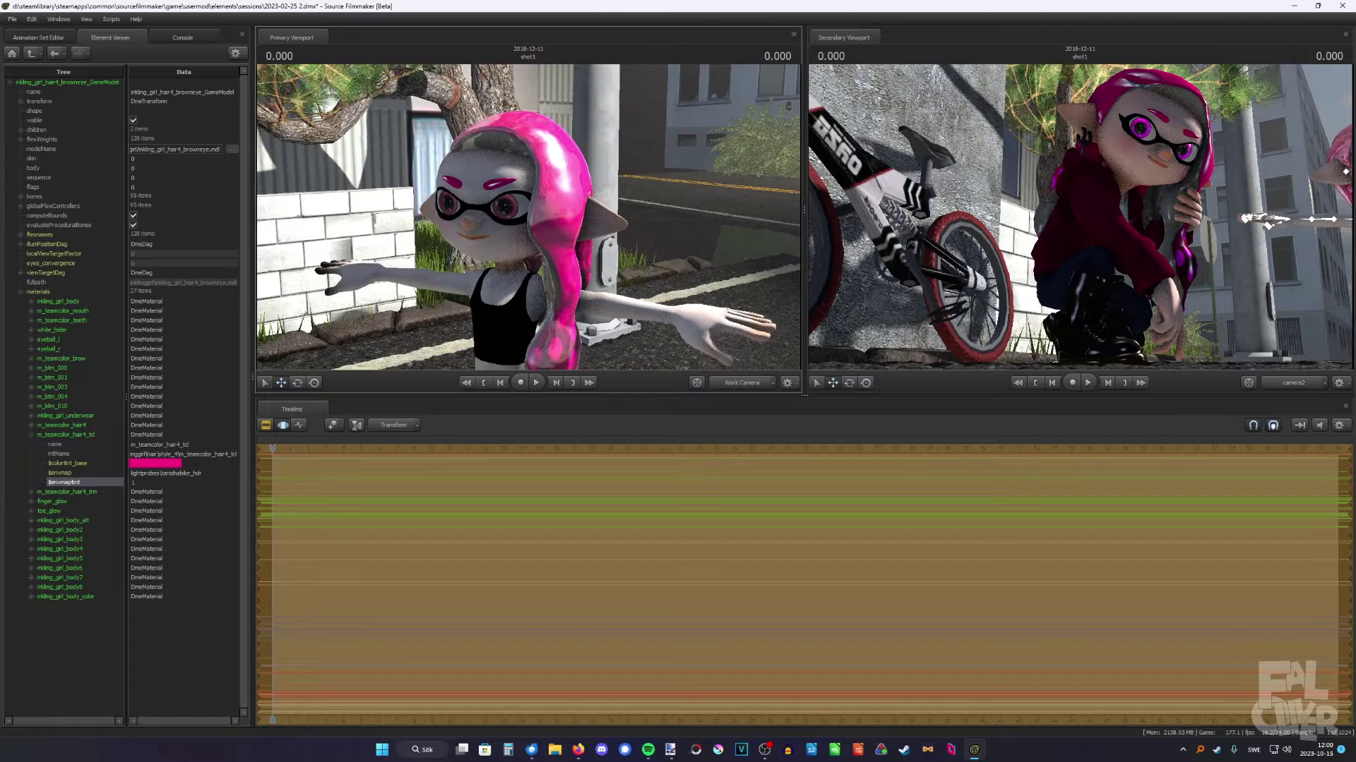
{"action": "key", "text": "s"}
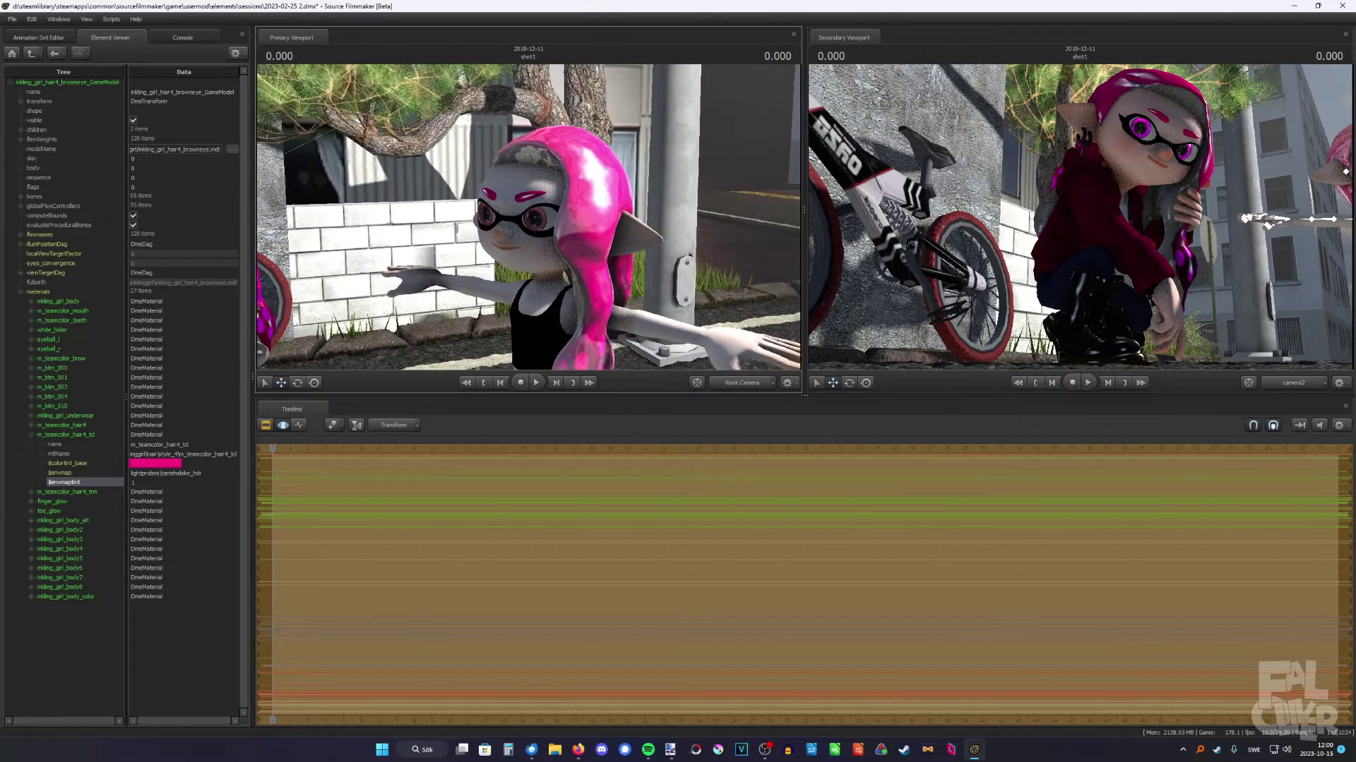
{"action": "key", "text": "a"}
{"action": "mouse_move", "coordinate": [529, 219]}
{"action": "left_mouse_down"}
{"action": "mouse_move", "coordinate": [545, 230]}
{"action": "mouse_move", "coordinate": [532, 222]}
{"action": "left_mouse_up"}
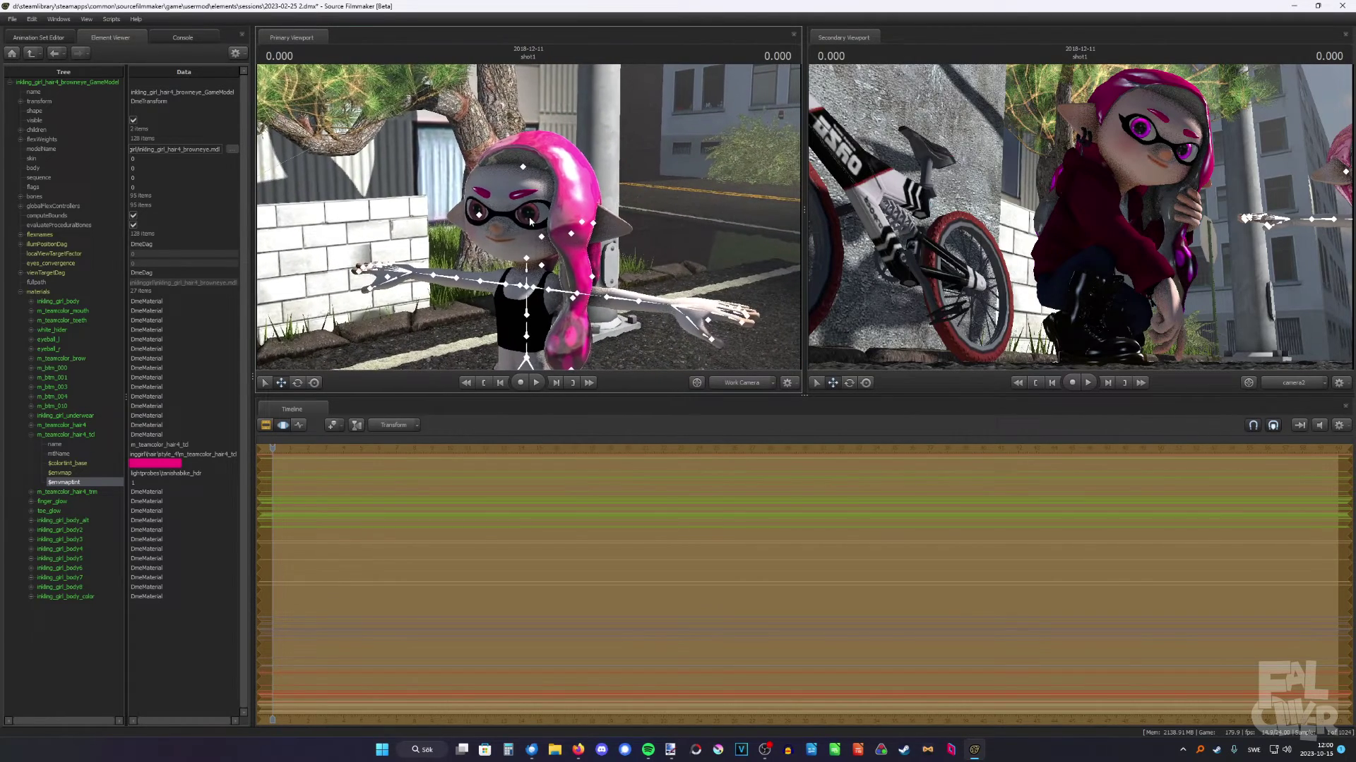
Set the hair material's $envmaptint to 0.3 and check the softened reflections on the model.
{"action": "double_click", "coordinate": [143, 483]}
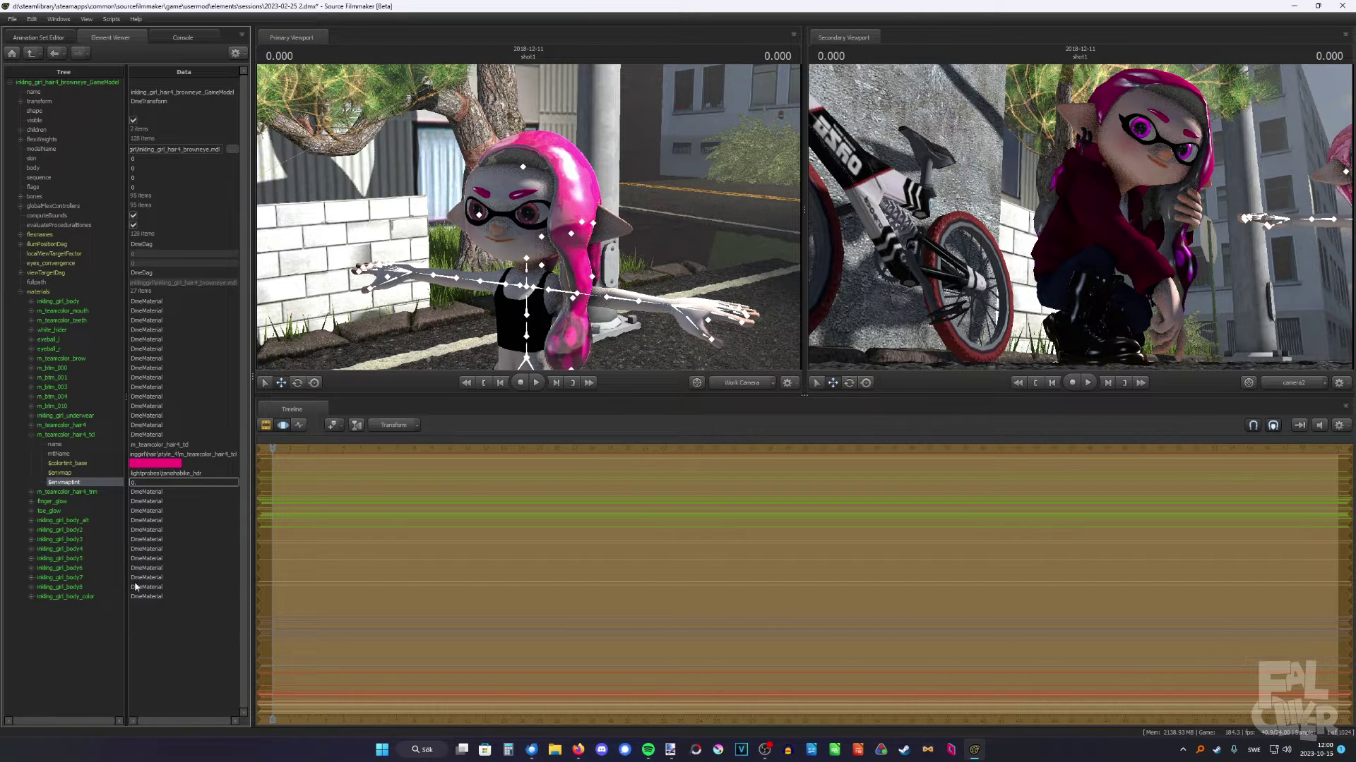
{"action": "key", "text": "Return"}
{"action": "left_click_drag", "start_coordinate": [394, 321], "coordinate": [422, 207]}
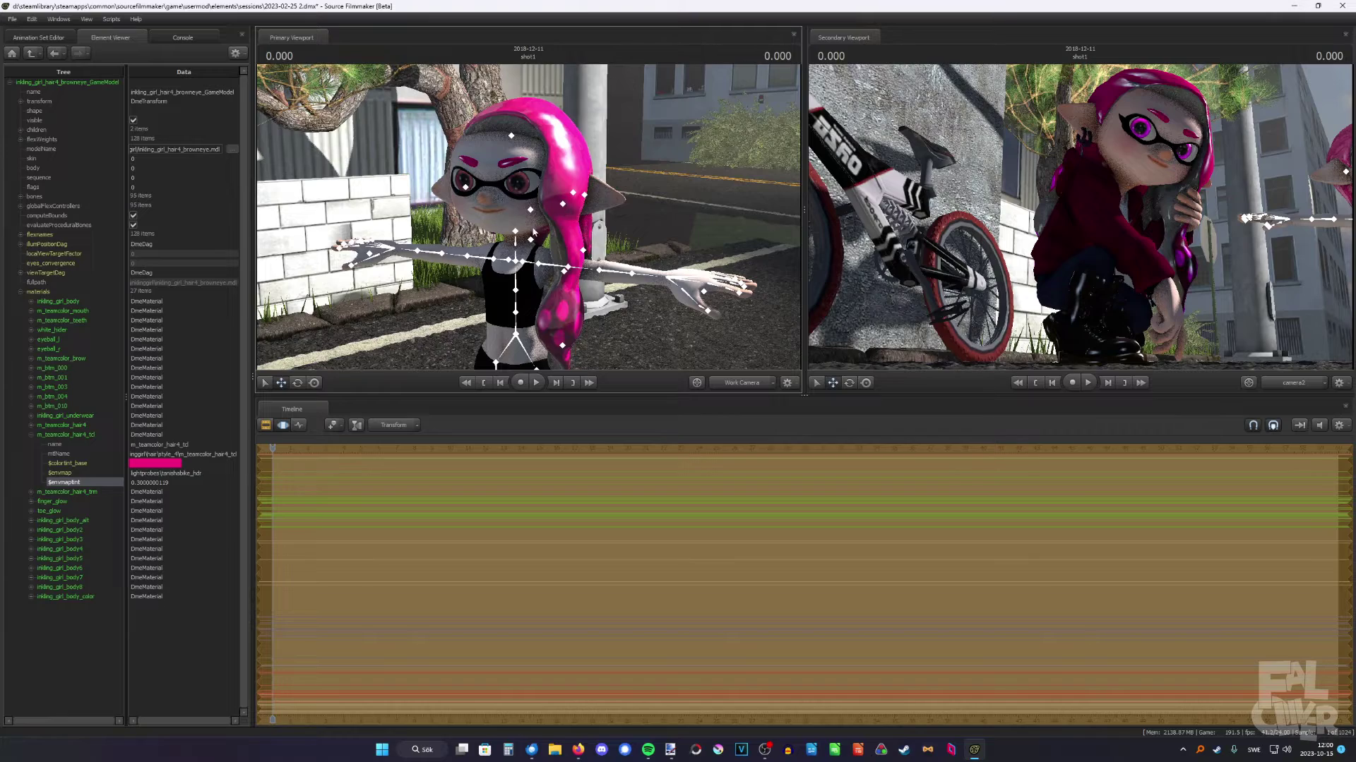
{"action": "left_click_drag", "start_coordinate": [534, 266], "coordinate": [517, 229]}
{"action": "key", "text": "w"}
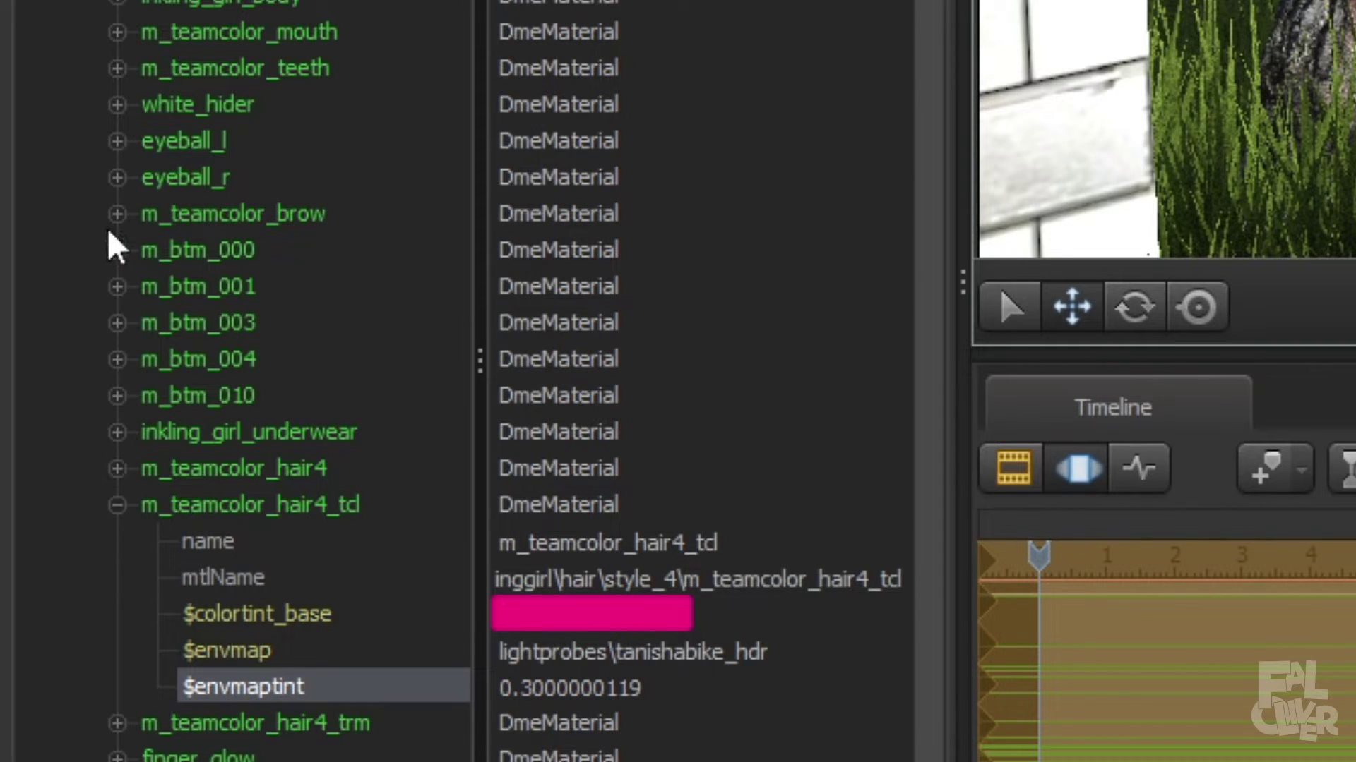
Add a string attribute named $envmap to the m_teamcolor_brow material.
{"action": "left_click", "coordinate": [117, 213]}
{"action": "left_click", "coordinate": [242, 213]}
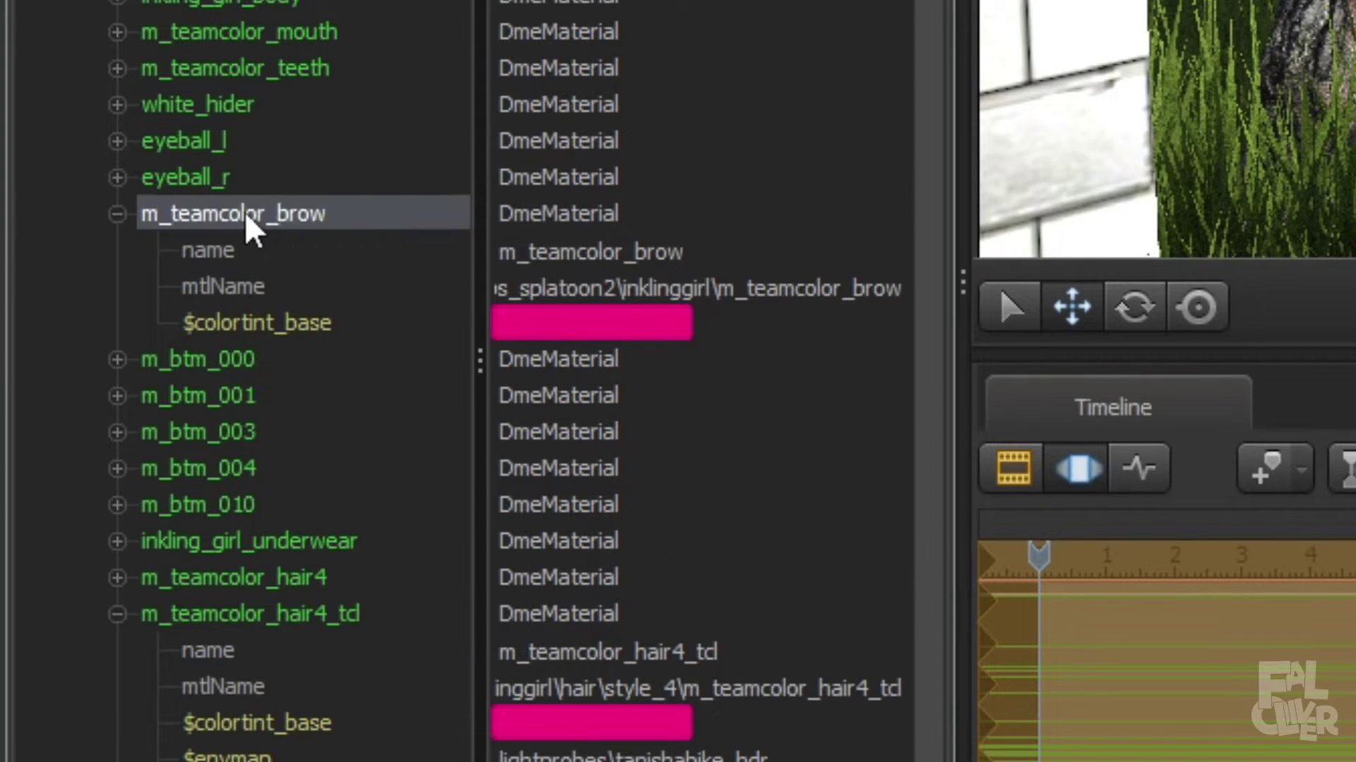
{"action": "right_click", "coordinate": [242, 213]}
{"action": "mouse_move", "coordinate": [431, 519]}
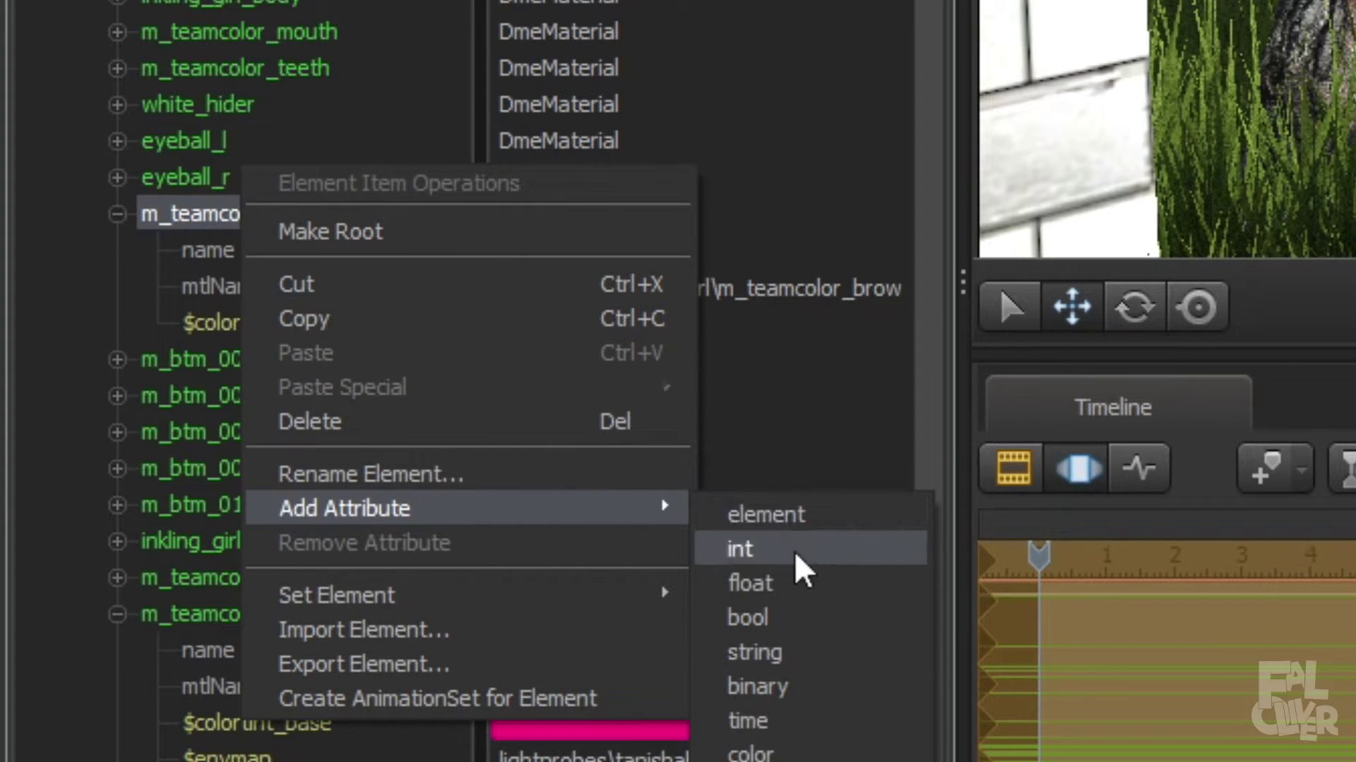
{"action": "left_click", "coordinate": [754, 652]}
{"action": "left_click", "coordinate": [368, 368]}
{"action": "type", "text": "$"}
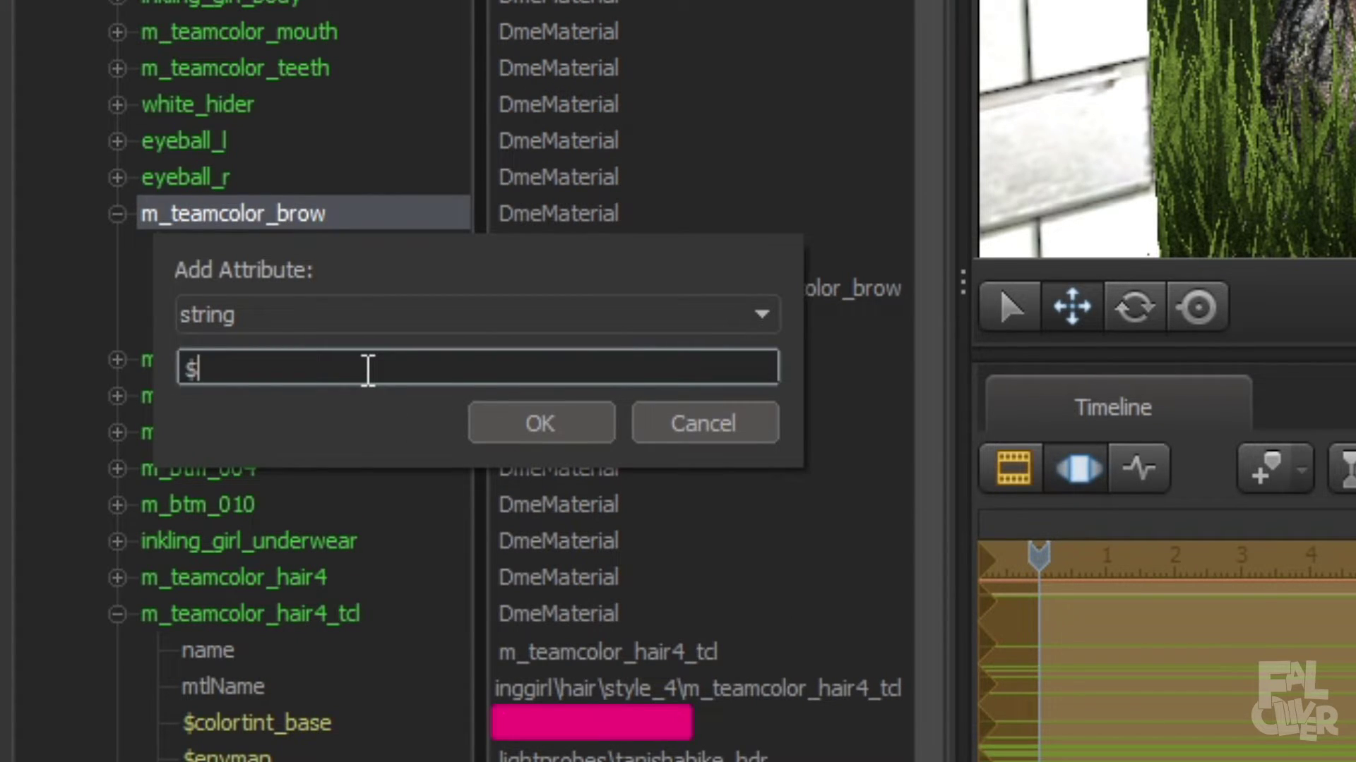
{"action": "type", "text": "envmap"}
{"action": "key", "text": "Return"}
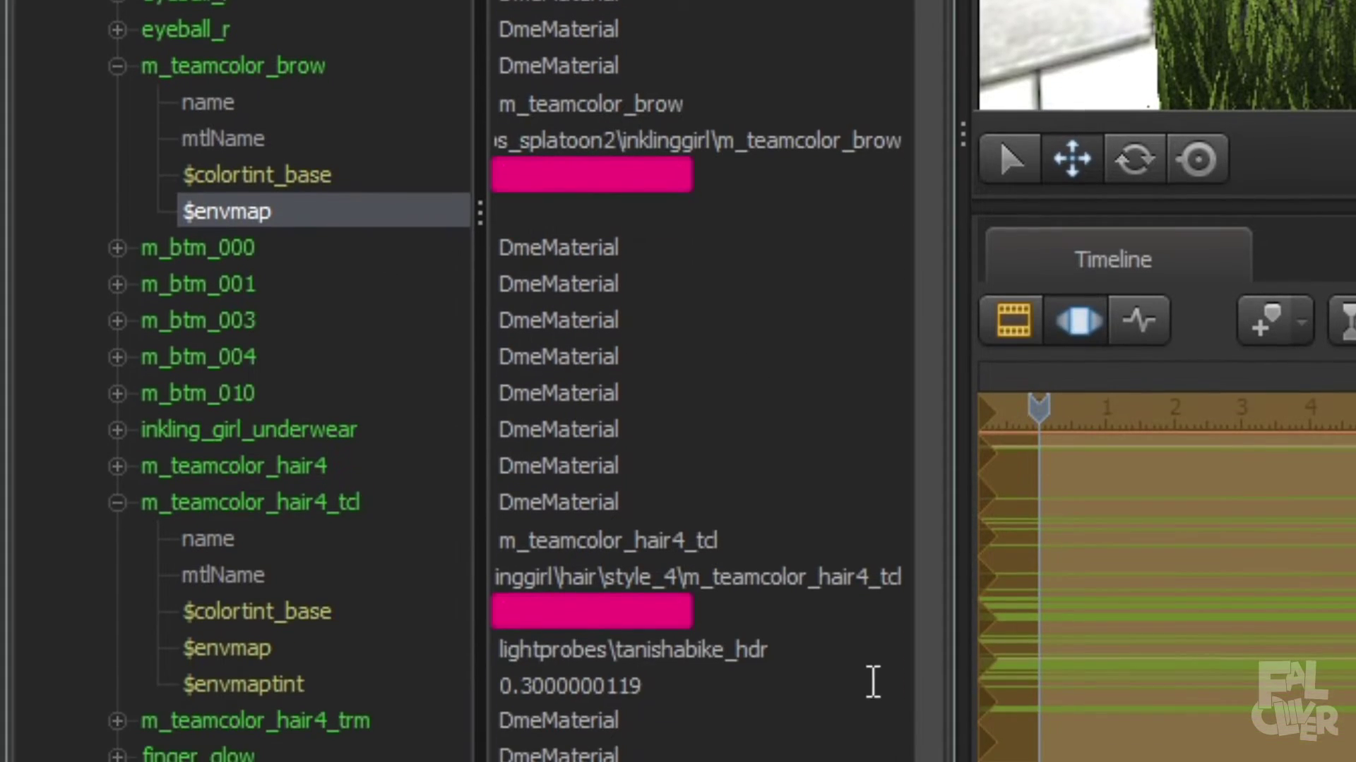
Copy the hair material's $envmap path, lightprobes\tanishabike_hdr, into the brow material's $envmap and view the eyebrows up close.
{"action": "double_click", "coordinate": [795, 650]}
{"action": "key", "text": "ctrl+c"}
{"action": "double_click", "coordinate": [544, 210]}
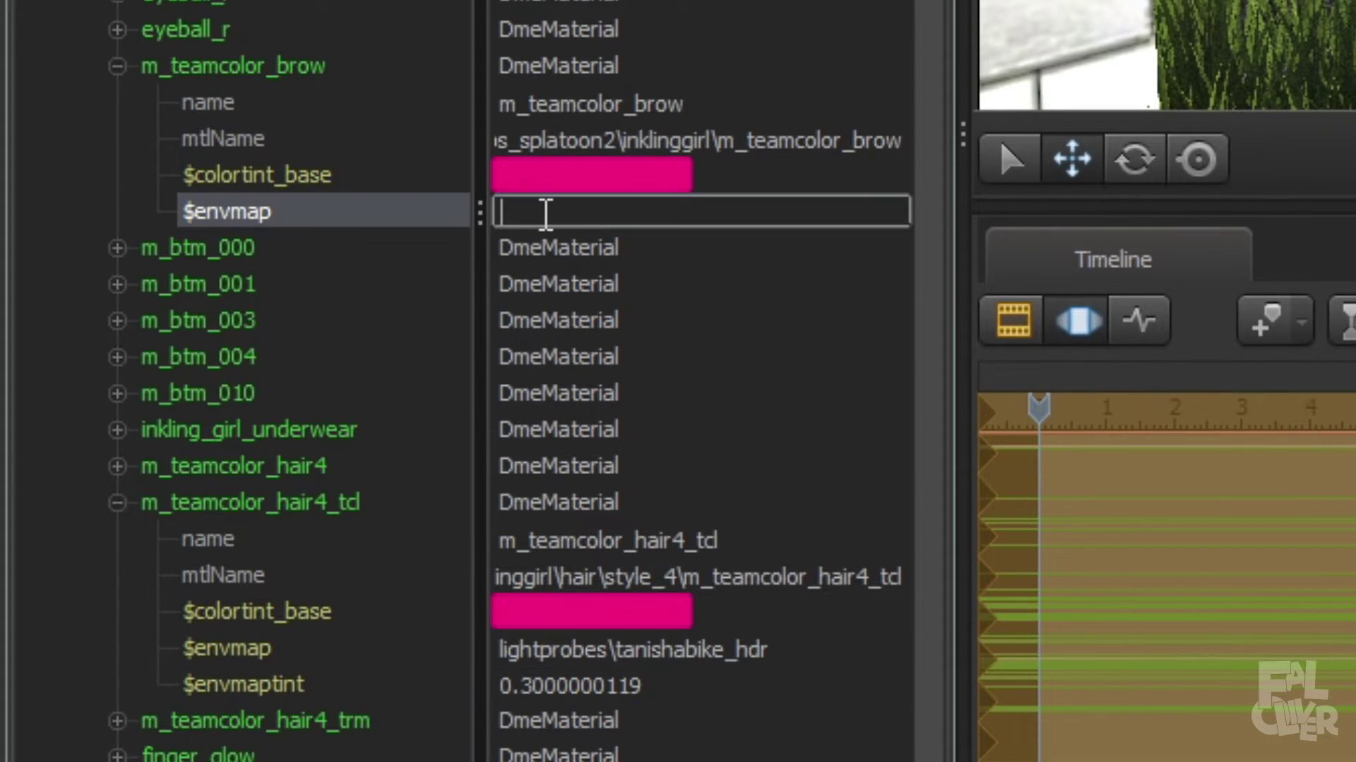
{"action": "key", "text": "ctrl+v"}
{"action": "mouse_move", "coordinate": [662, 376]}
{"action": "left_mouse_down"}
{"action": "mouse_move", "coordinate": [678, 371]}
{"action": "mouse_move", "coordinate": [662, 375]}
{"action": "left_mouse_up"}
{"action": "key", "text": "w"}
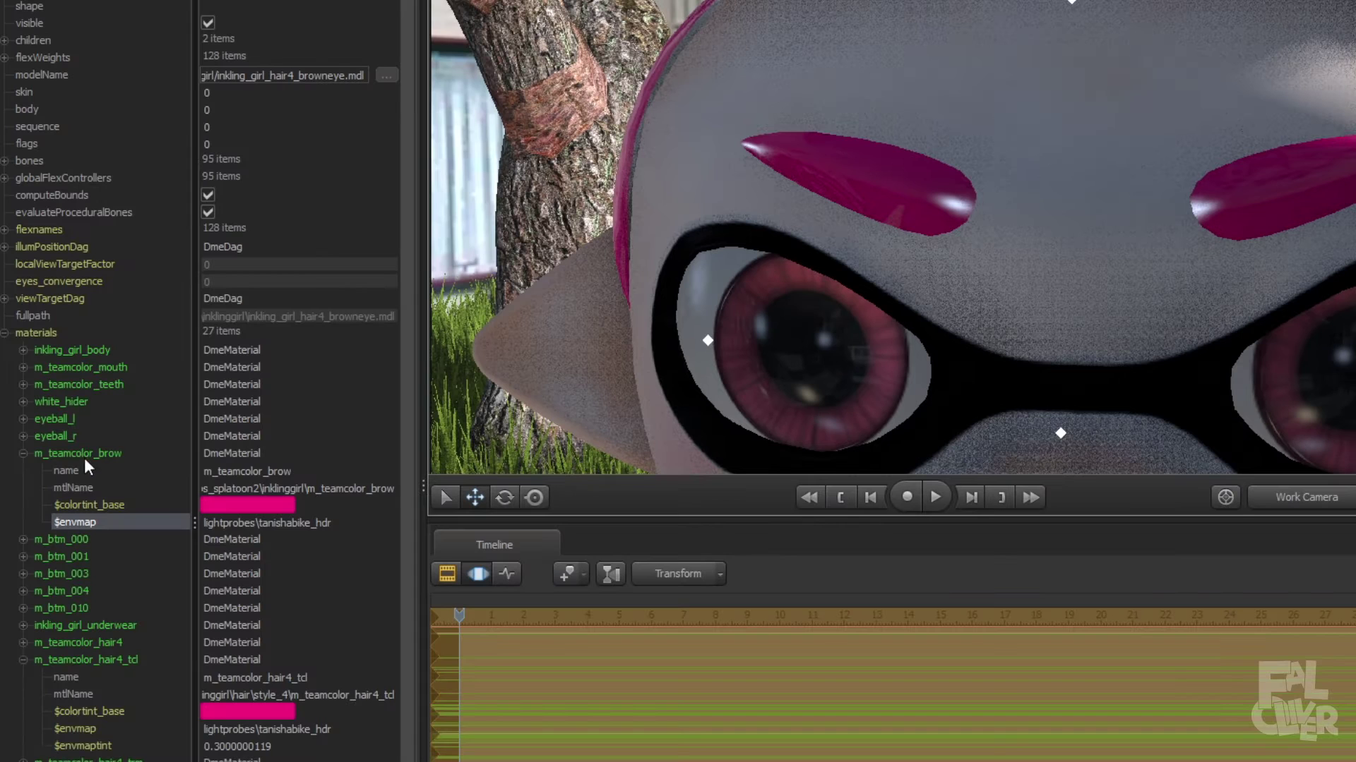
Add a float attribute named $envmaptint to the m_teamcolor_brow material.
{"action": "right_click", "coordinate": [85, 453]}
{"action": "mouse_move", "coordinate": [150, 594]}
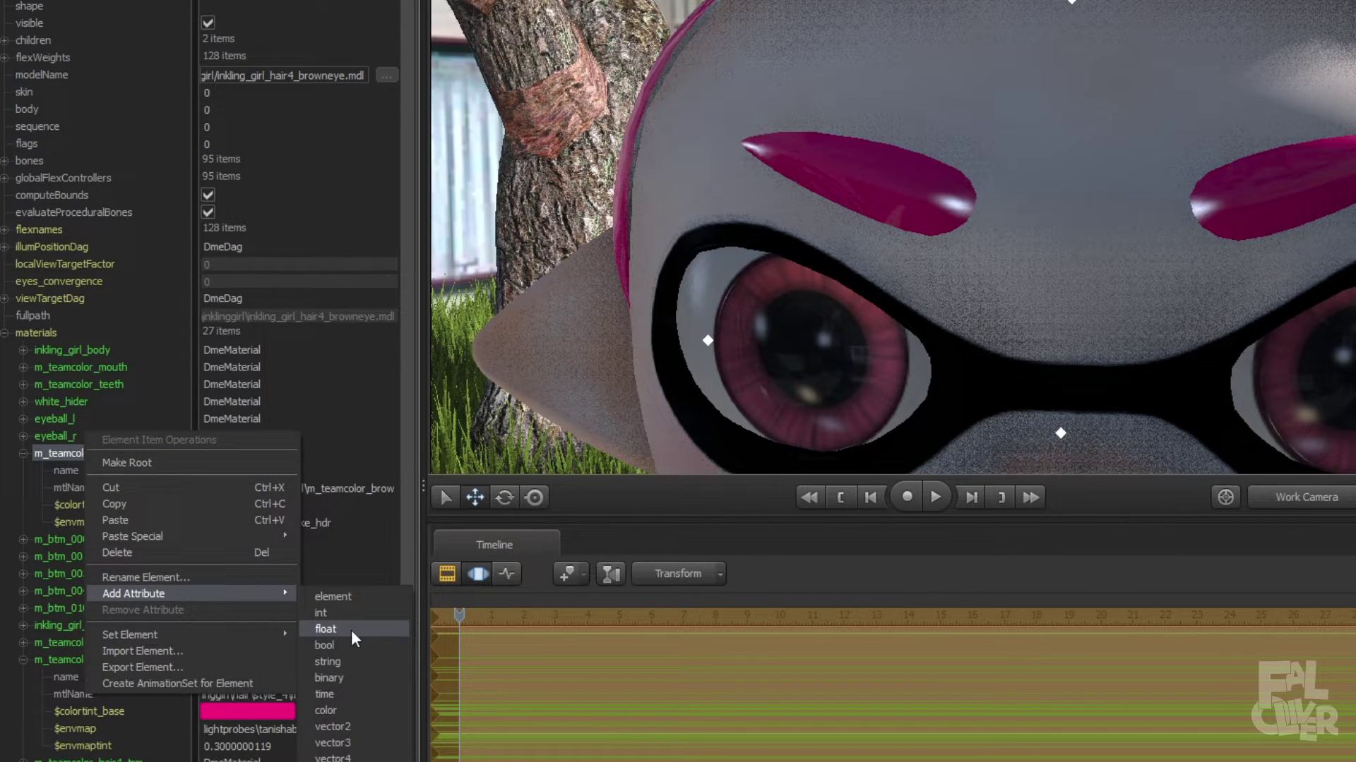
{"action": "left_click", "coordinate": [325, 629]}
{"action": "double_click", "coordinate": [154, 524]}
{"action": "type", "text": "$envmapt"}
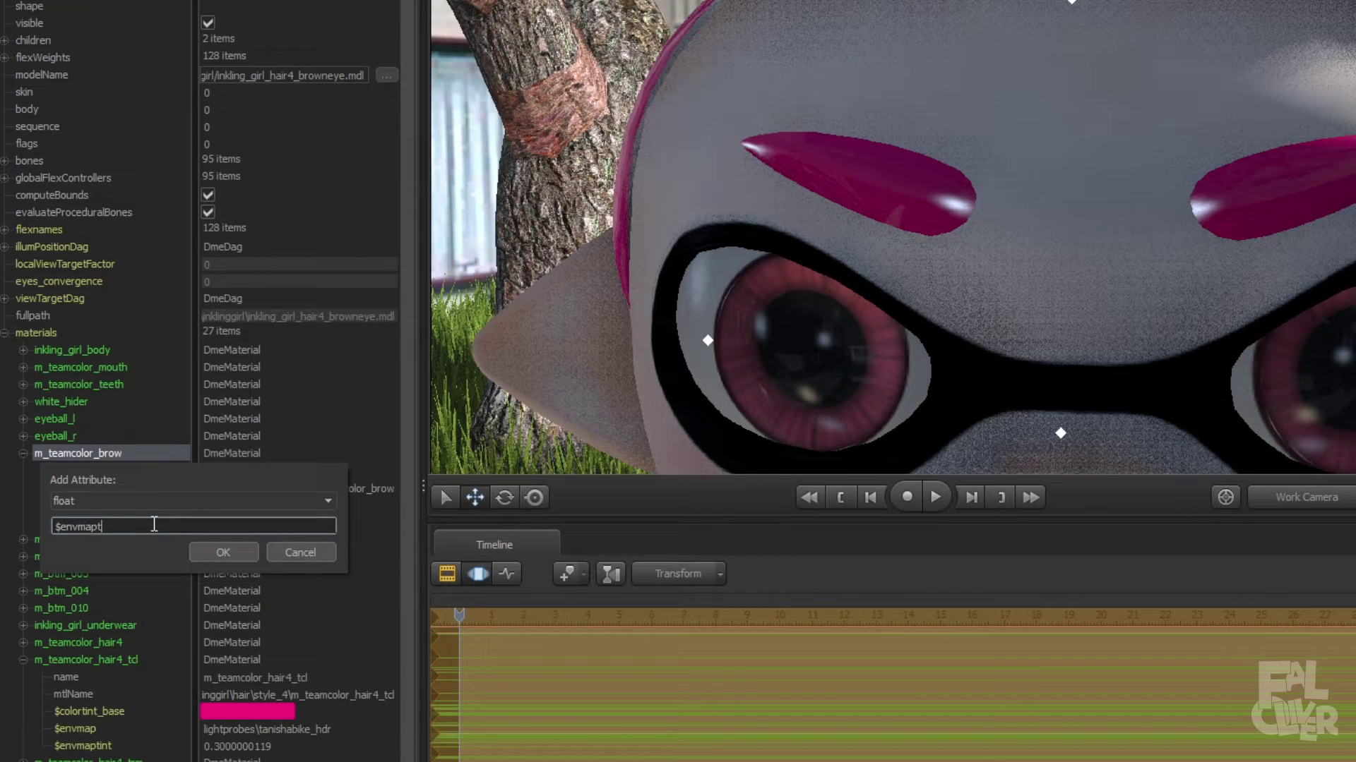
{"action": "type", "text": "ine"}
{"action": "key", "text": "BackSpace"}
{"action": "type", "text": "t"}
{"action": "key", "text": "Return"}
Try the brow material's $envmaptint at 1, and settle on a value of 0.3.
{"action": "double_click", "coordinate": [227, 541]}
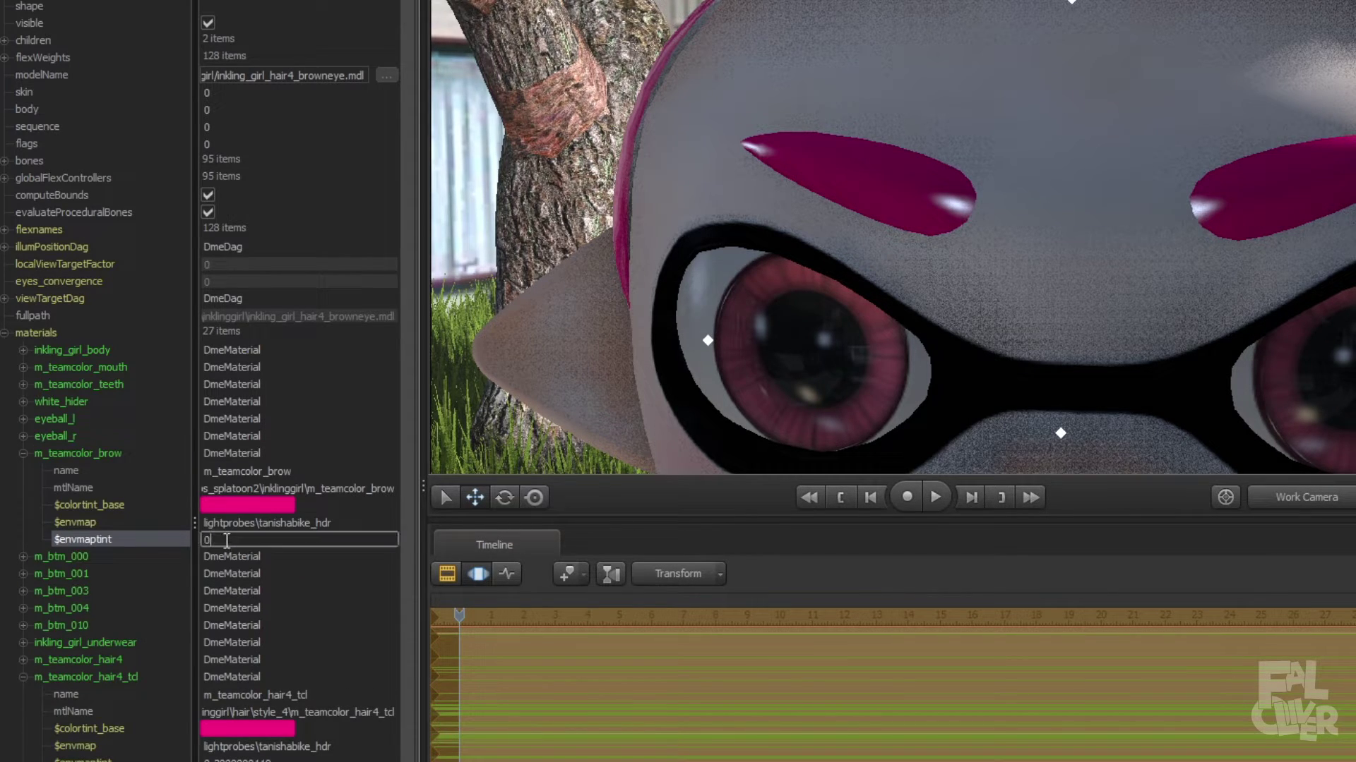
{"action": "type", "text": "1"}
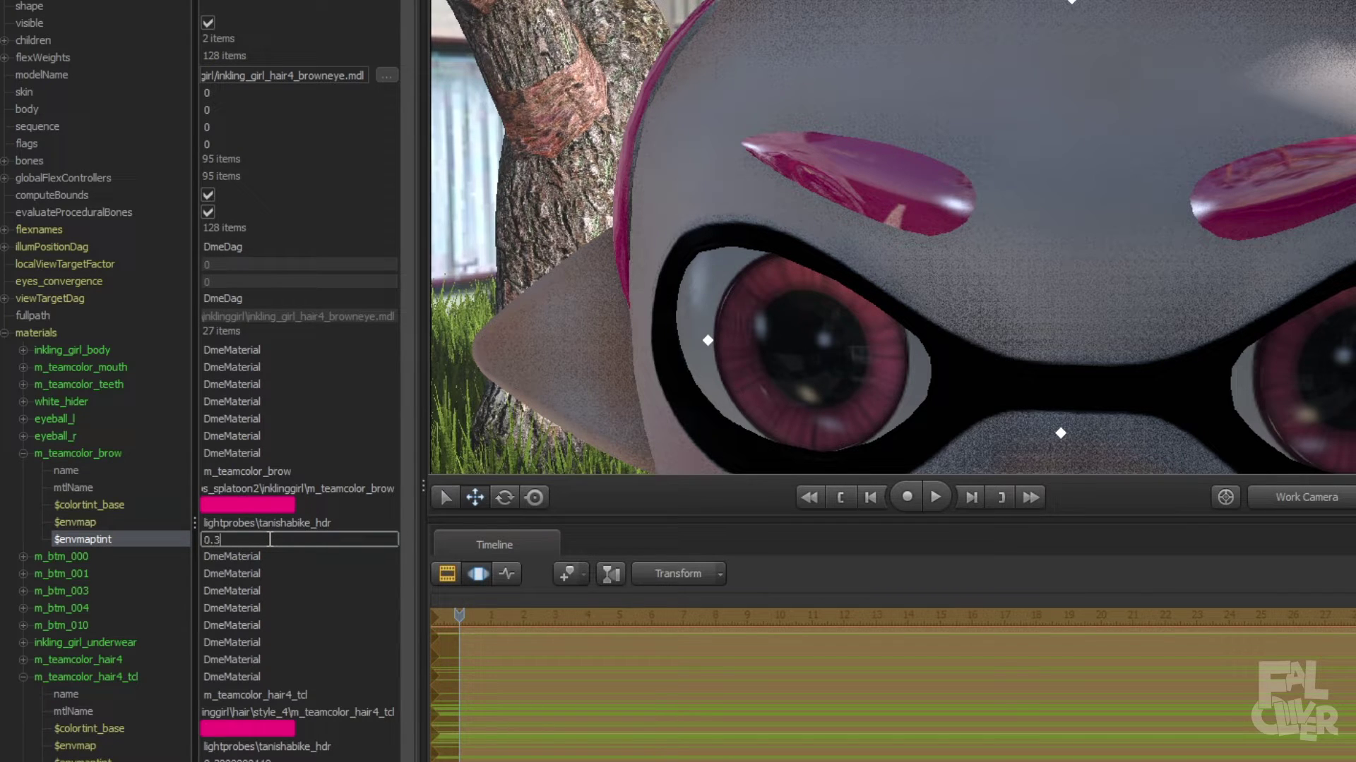
{"action": "key", "text": "Return"}
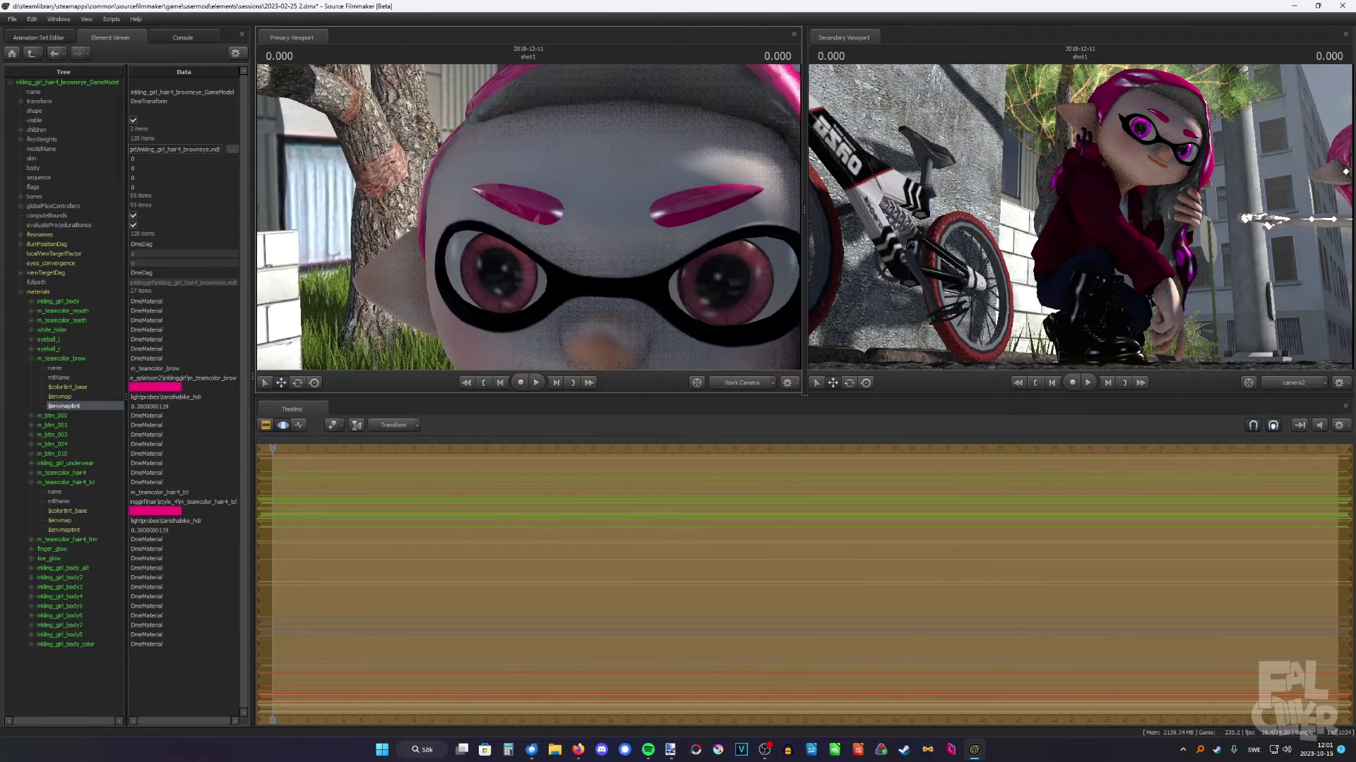
Add a string attribute named $envmap to the eyeball_l material.
{"action": "left_click", "coordinate": [32, 340]}
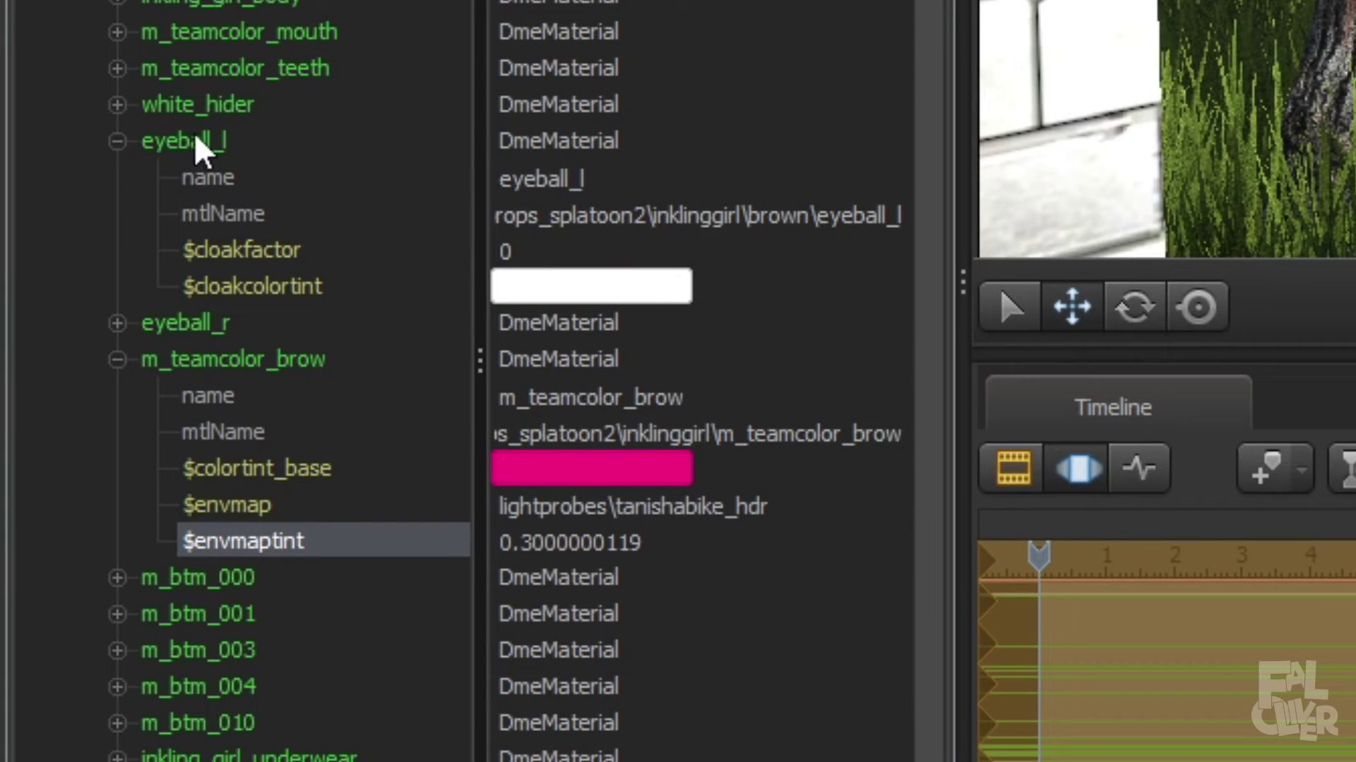
{"action": "right_click", "coordinate": [202, 145]}
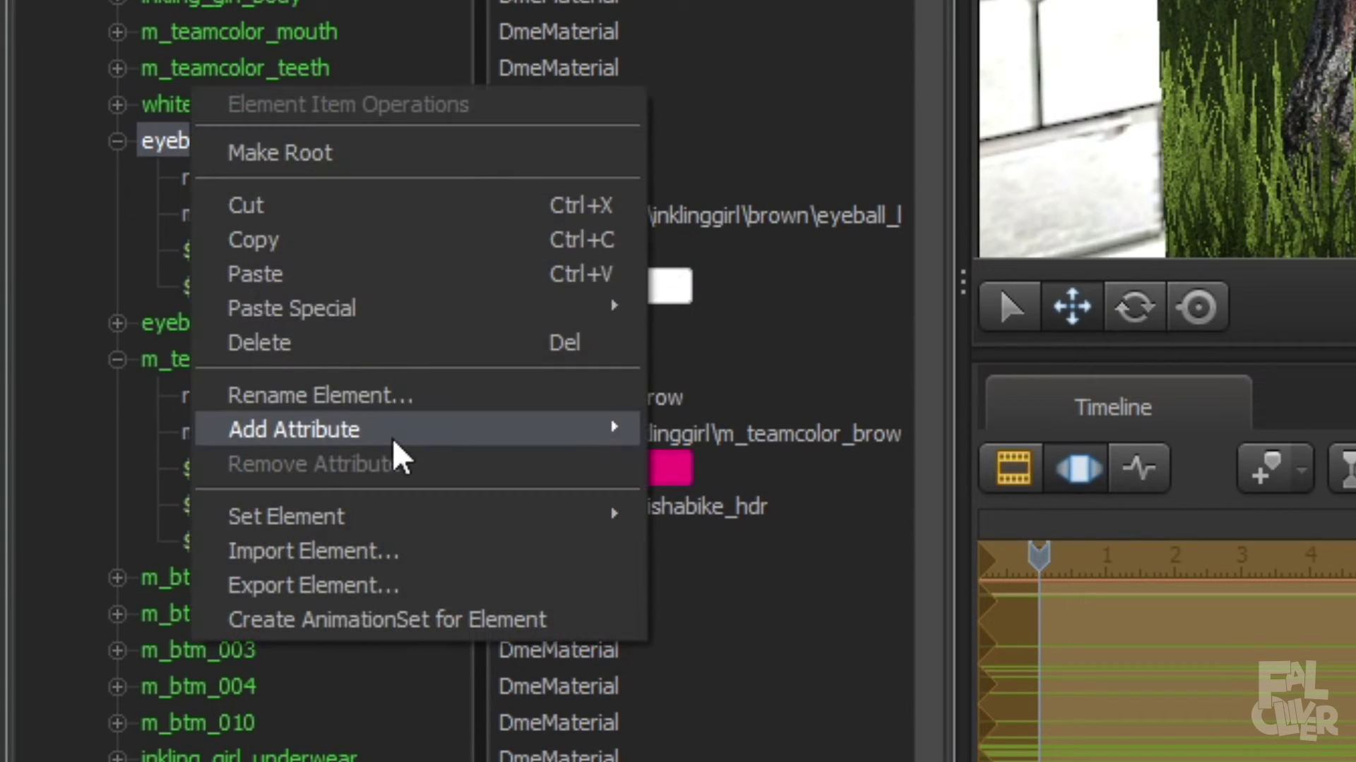
{"action": "mouse_move", "coordinate": [406, 452]}
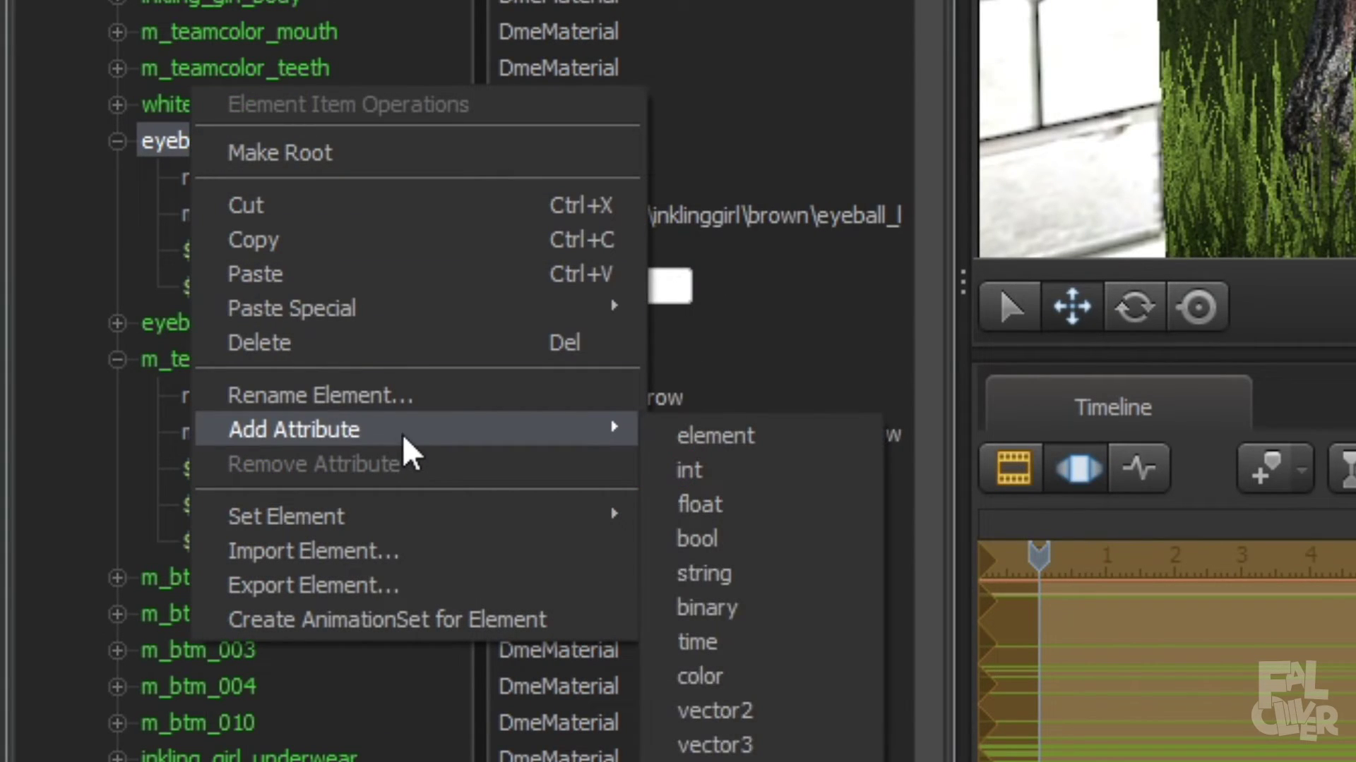
{"action": "left_click", "coordinate": [740, 585]}
{"action": "type", "text": "$env"}
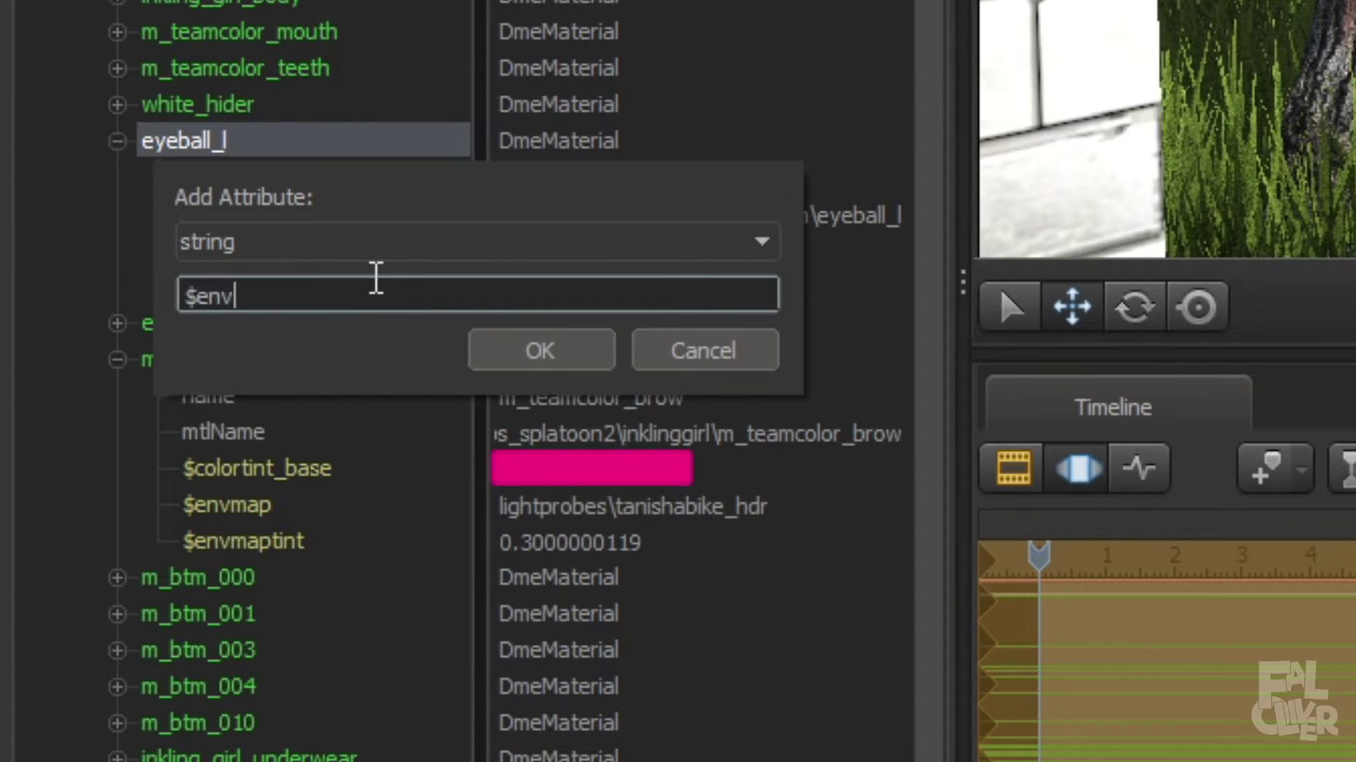
{"action": "type", "text": "map"}
{"action": "key", "text": "Return"}
Set the eyeball_l material's $envmap to lightprobes\tanishabike_hdr and inspect the eyes in the primary viewport.
{"action": "left_click", "coordinate": [552, 325]}
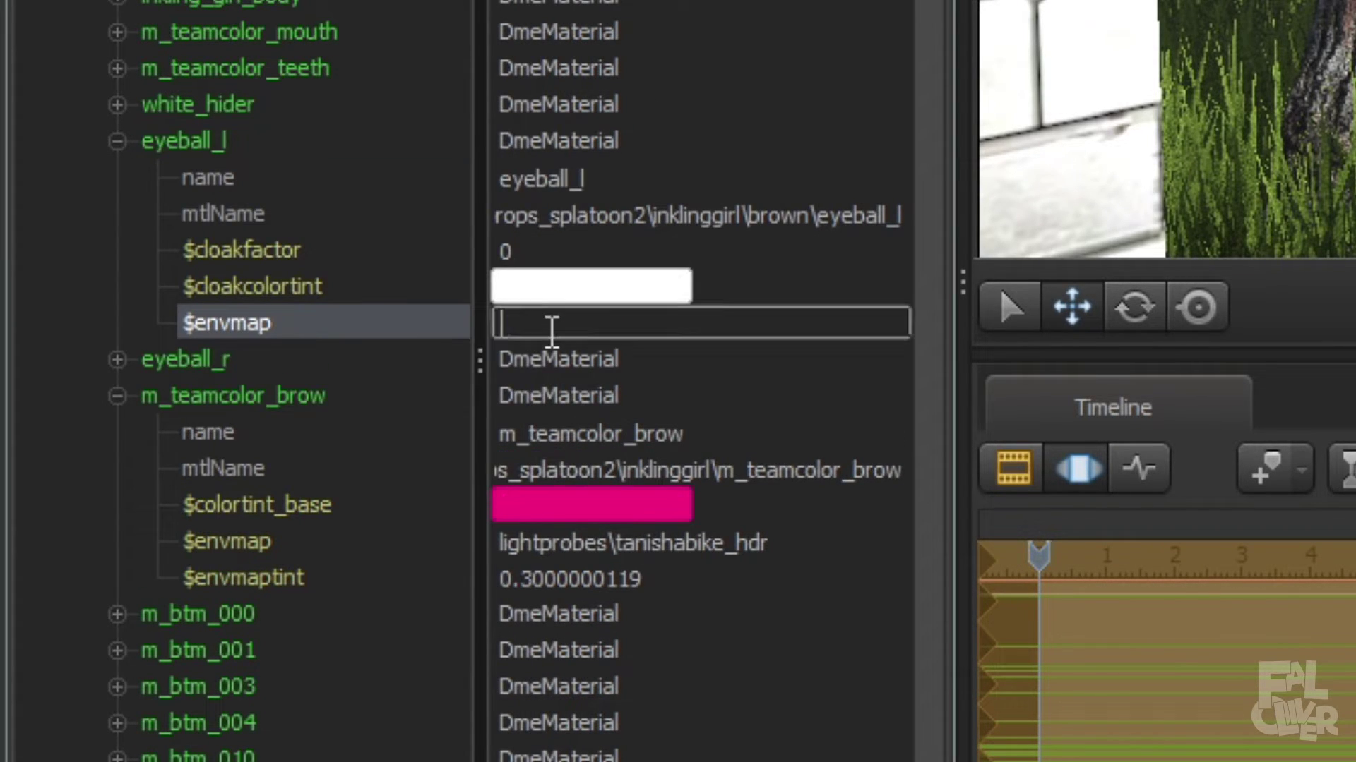
{"action": "type", "text": "lightprobes\\tanishabike_hdr"}
{"action": "key", "text": "Return"}
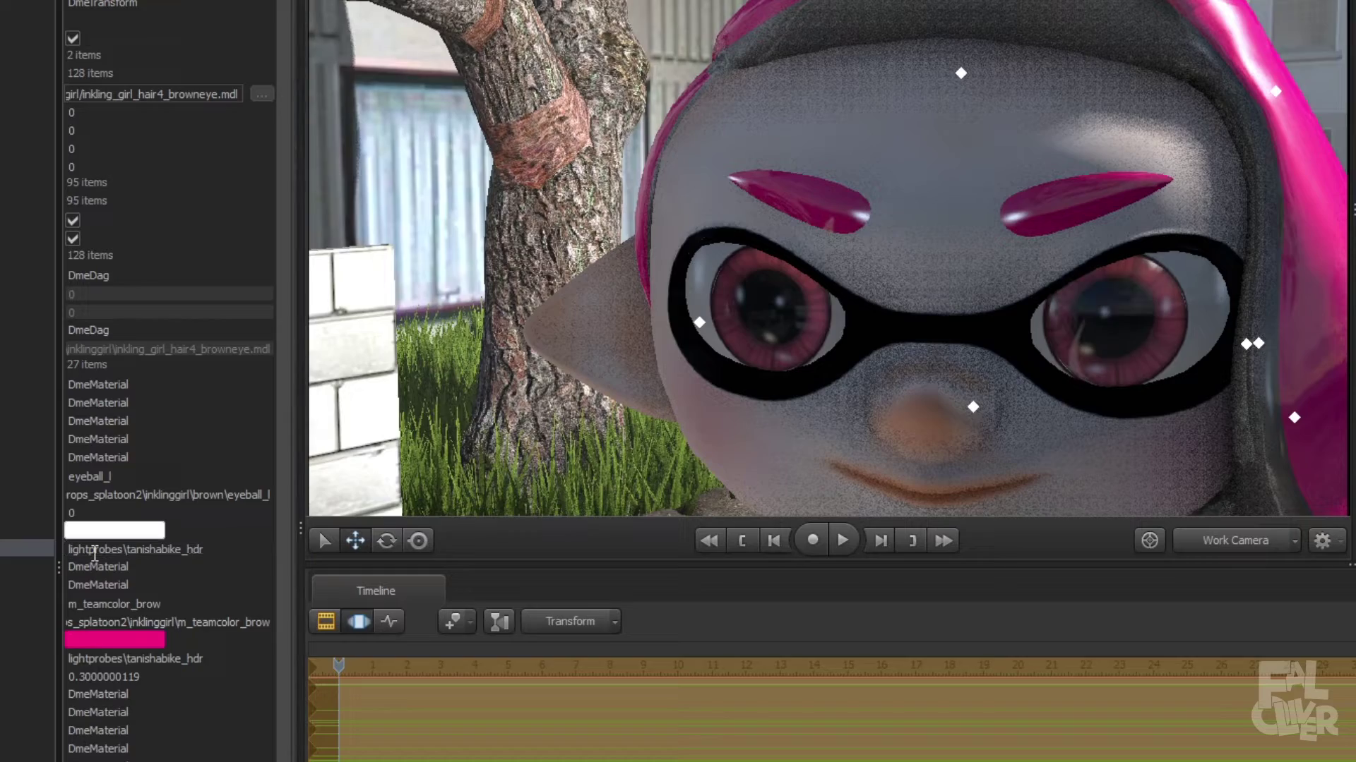
{"action": "left_click_drag", "start_coordinate": [531, 318], "coordinate": [677, 360]}
{"action": "key", "text": "w"}
{"action": "key", "text": "s"}
{"action": "key", "text": "s"}
{"action": "key", "text": "w"}
{"action": "mouse_move", "coordinate": [827, 226]}
{"action": "left_mouse_down"}
{"action": "mouse_move", "coordinate": [812, 227]}
{"action": "mouse_move", "coordinate": [827, 226]}
{"action": "left_mouse_up"}
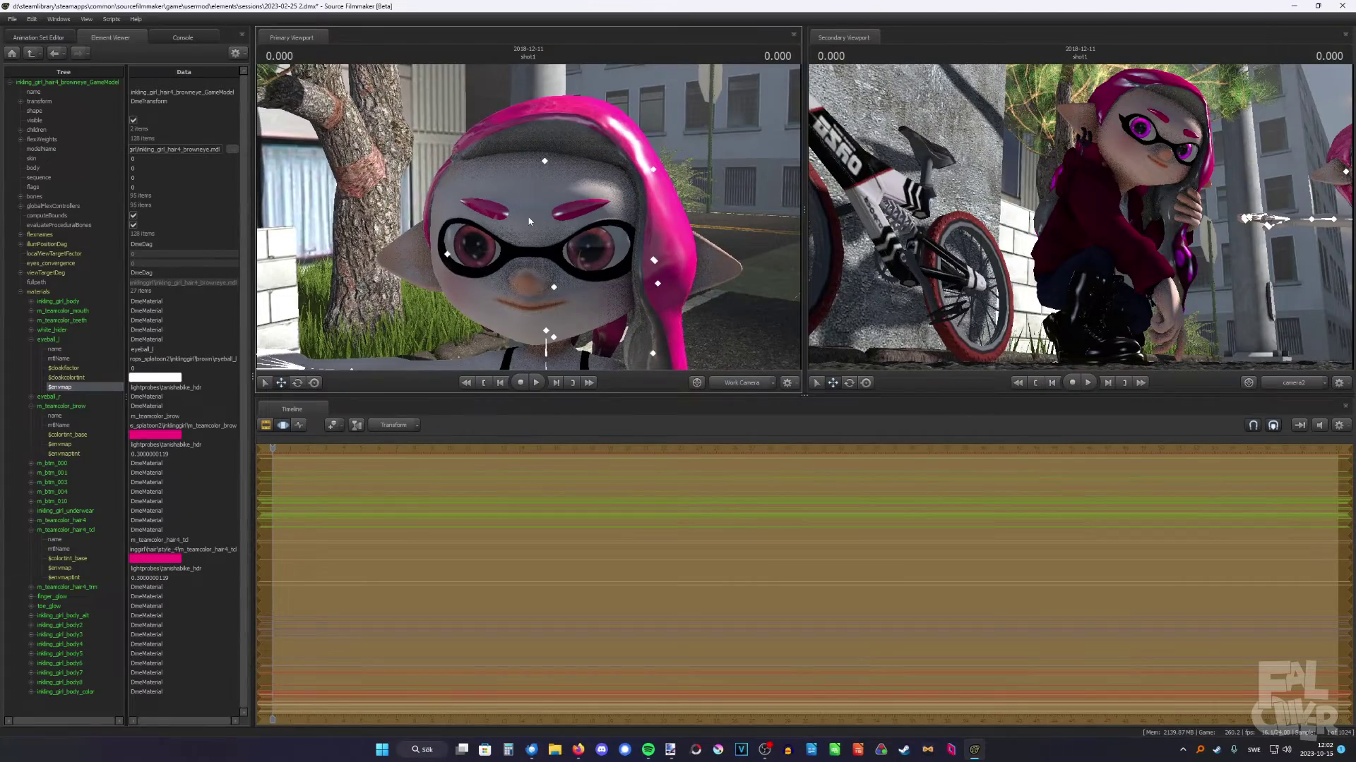
Add a float attribute named $glossiness to the eyeball_l material.
{"action": "left_click", "coordinate": [60, 338]}
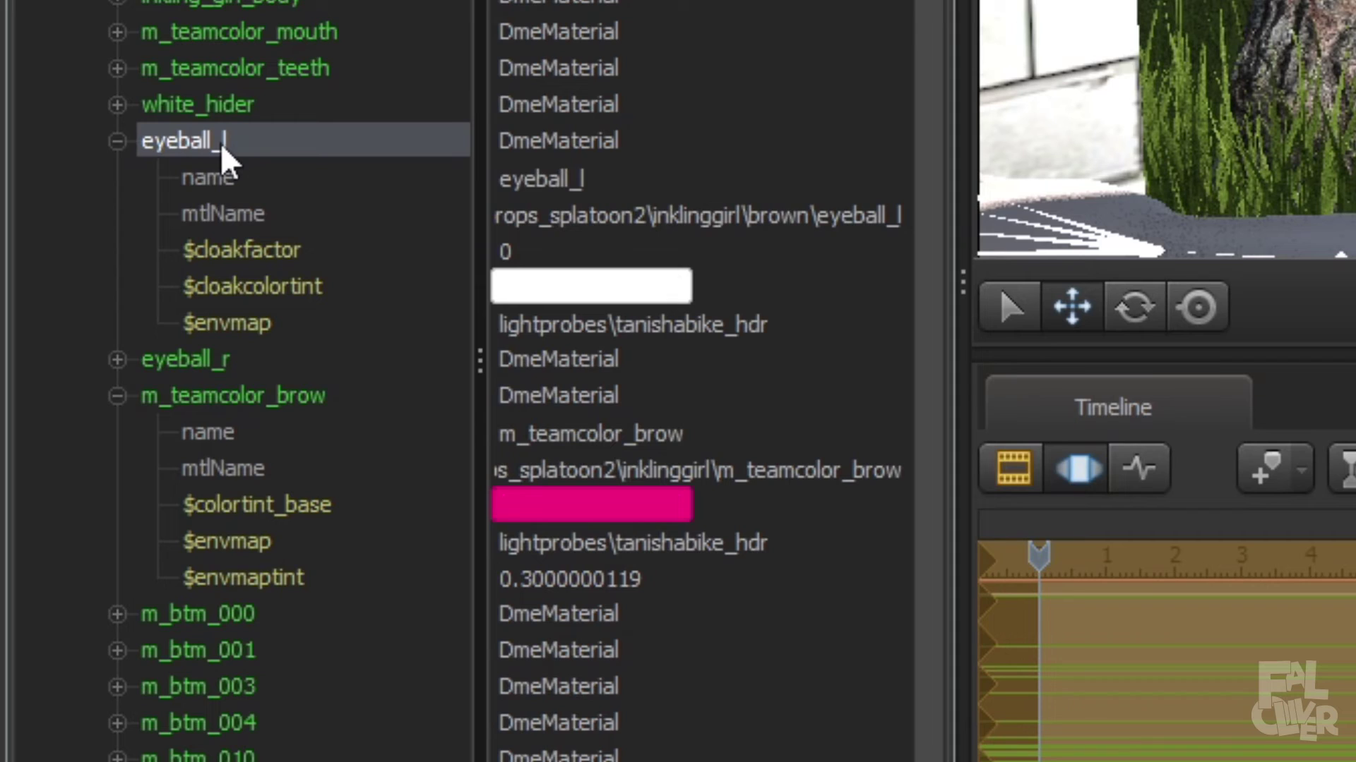
{"action": "right_click", "coordinate": [61, 341]}
{"action": "mouse_move", "coordinate": [103, 419]}
{"action": "left_click", "coordinate": [775, 515]}
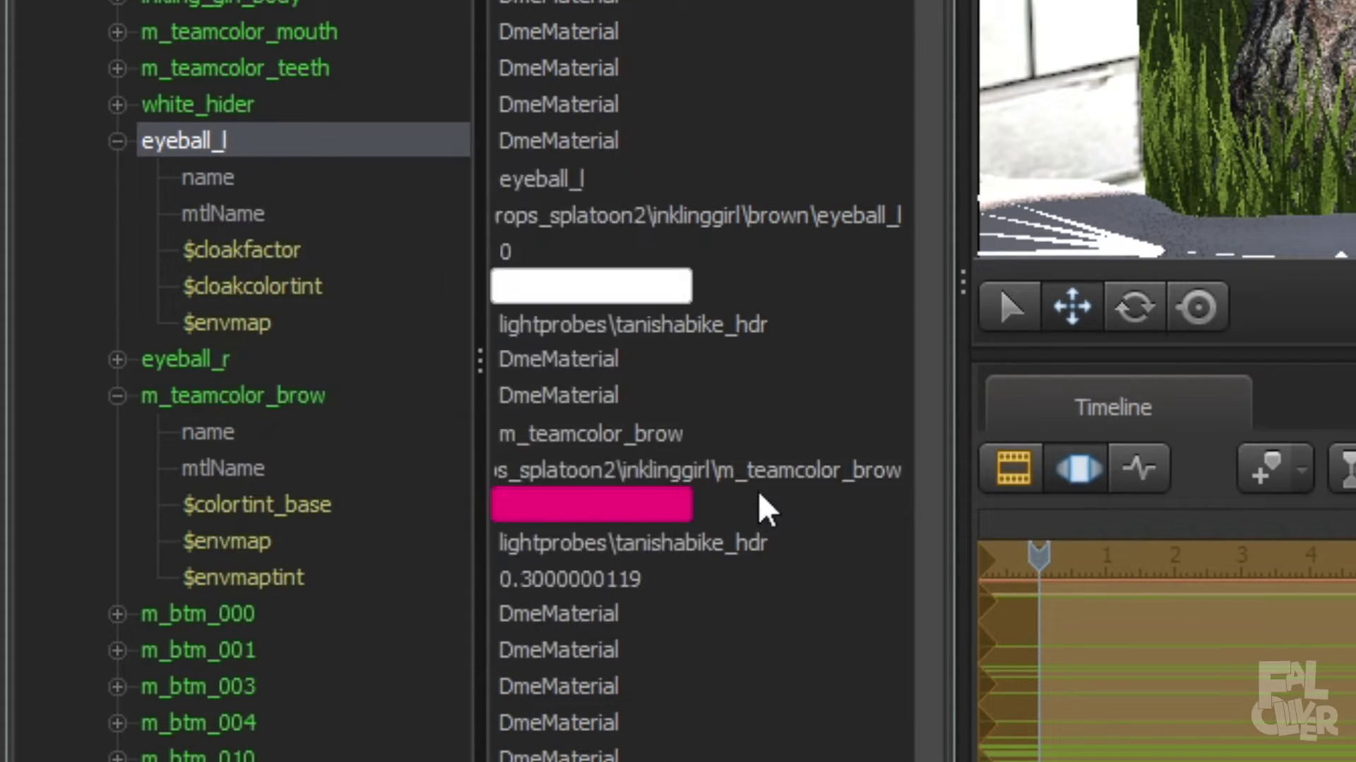
{"action": "type", "text": "$"}
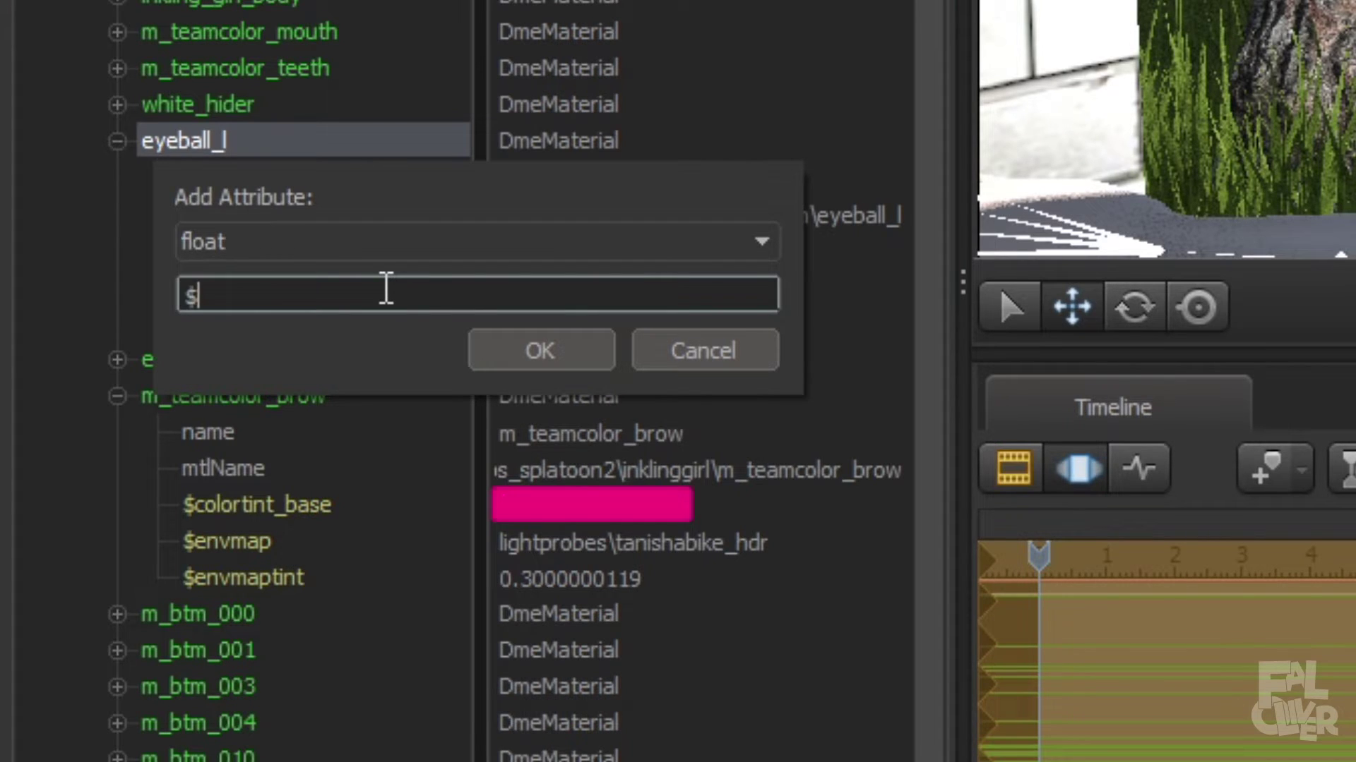
{"action": "type", "text": "glossiness"}
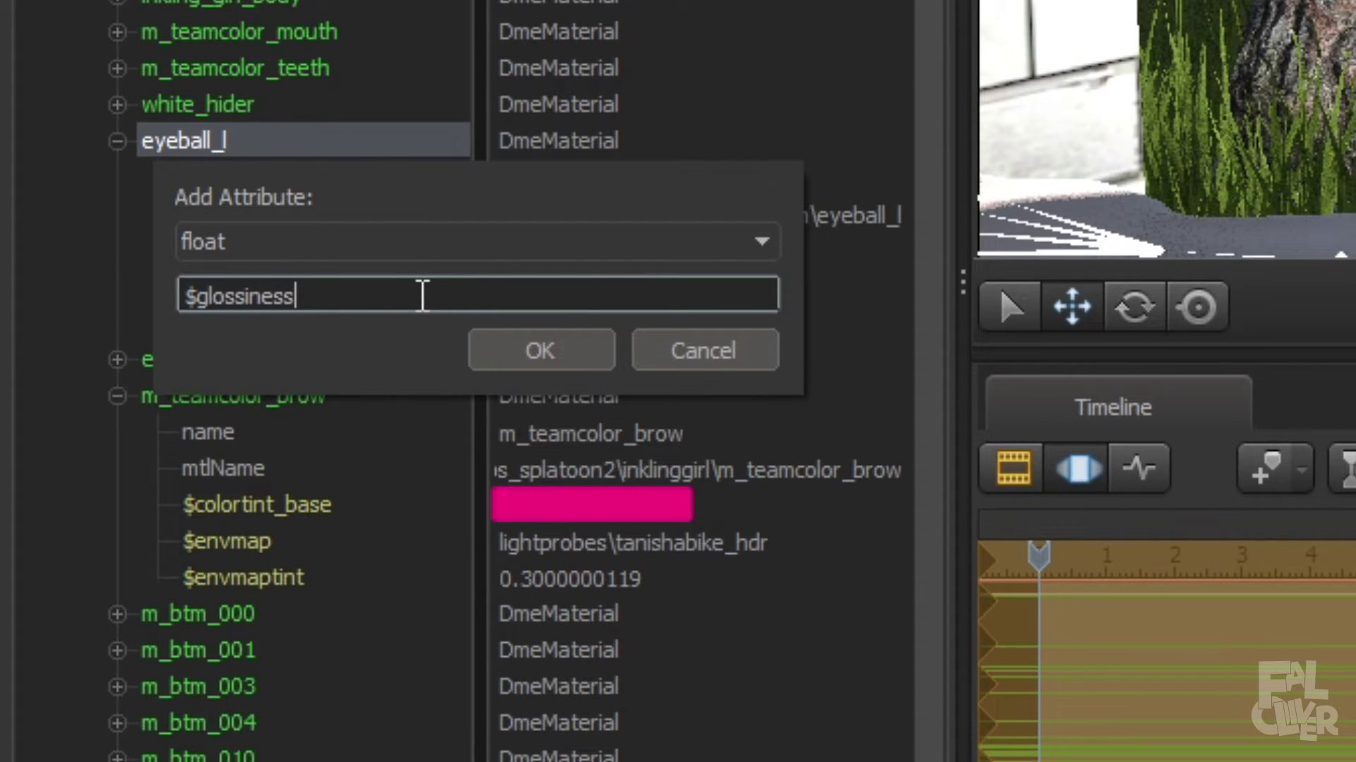
{"action": "key", "text": "Return"}
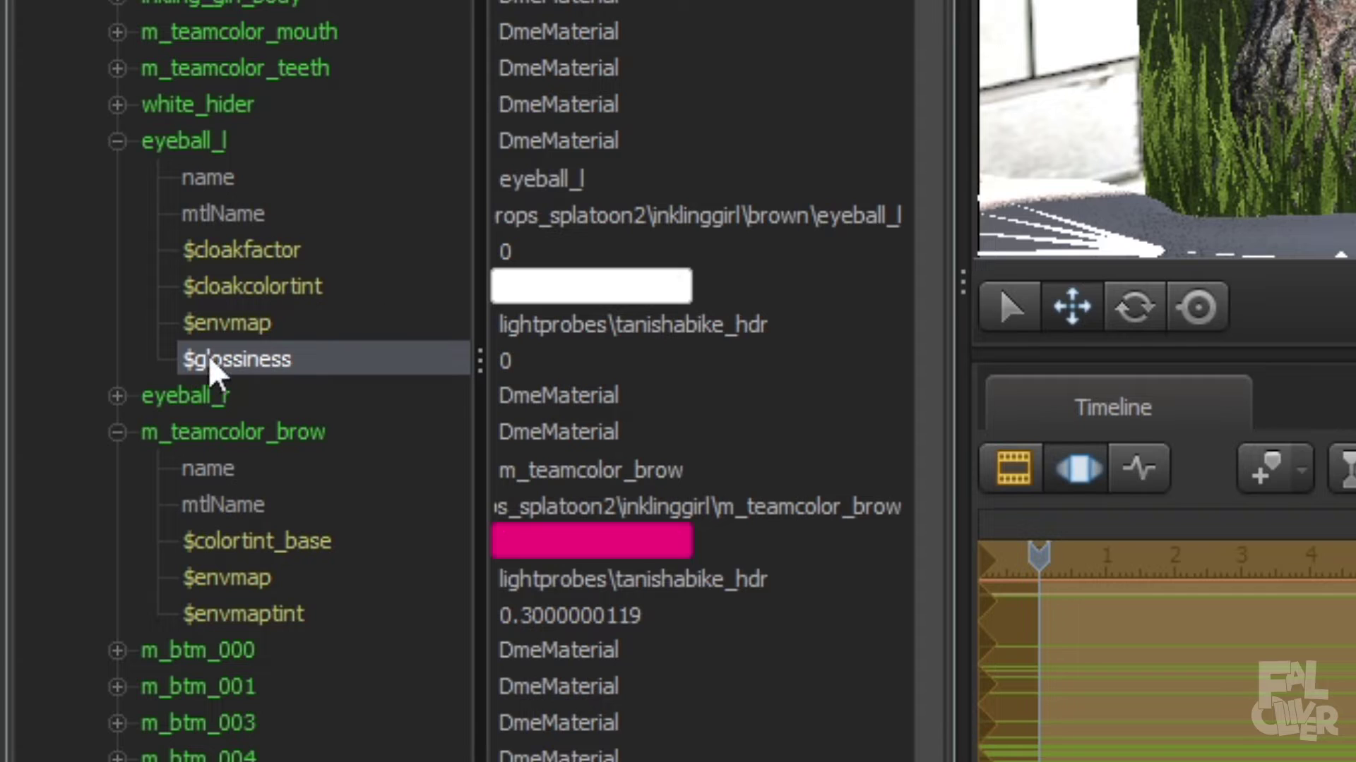
Try the eyeball_l material's $glossiness at 1, and settle on a value of 0.4.
{"action": "left_click", "coordinate": [547, 361]}
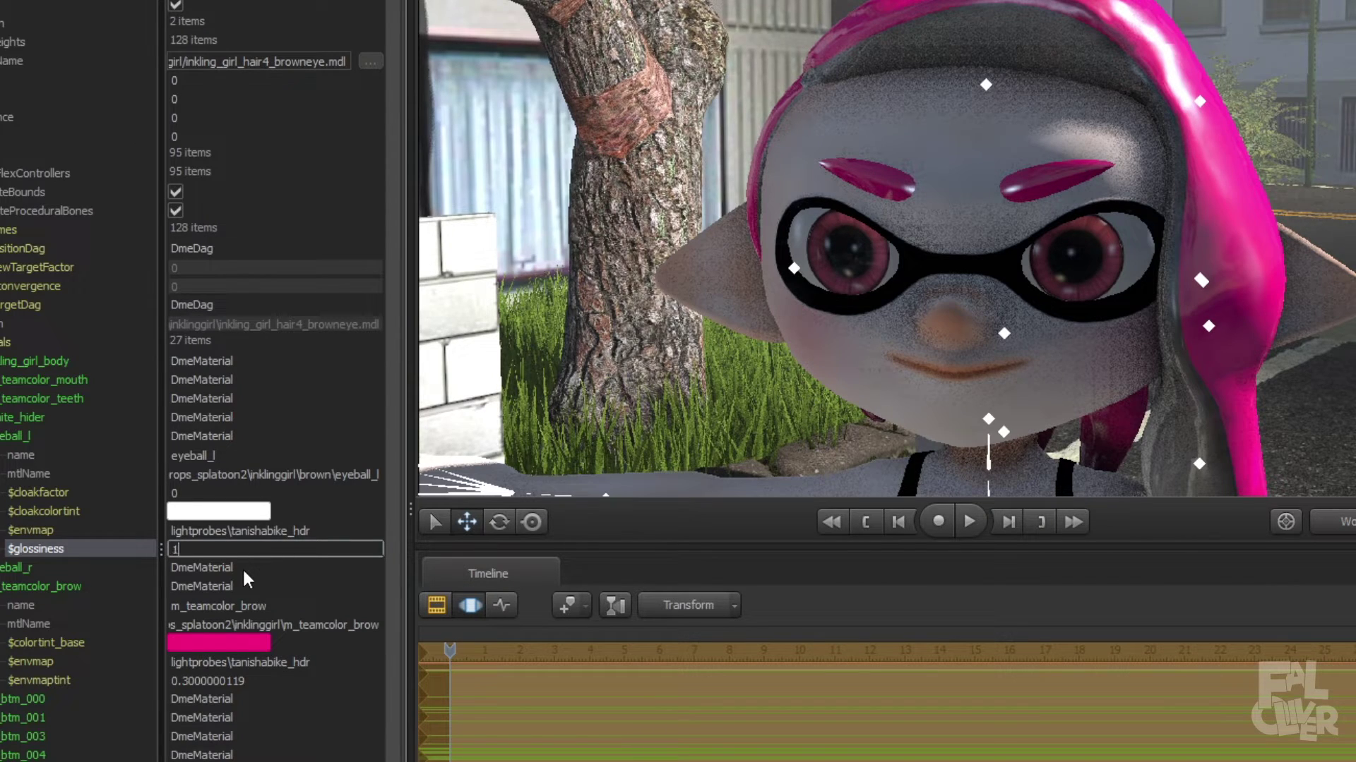
{"action": "key", "text": "Return"}
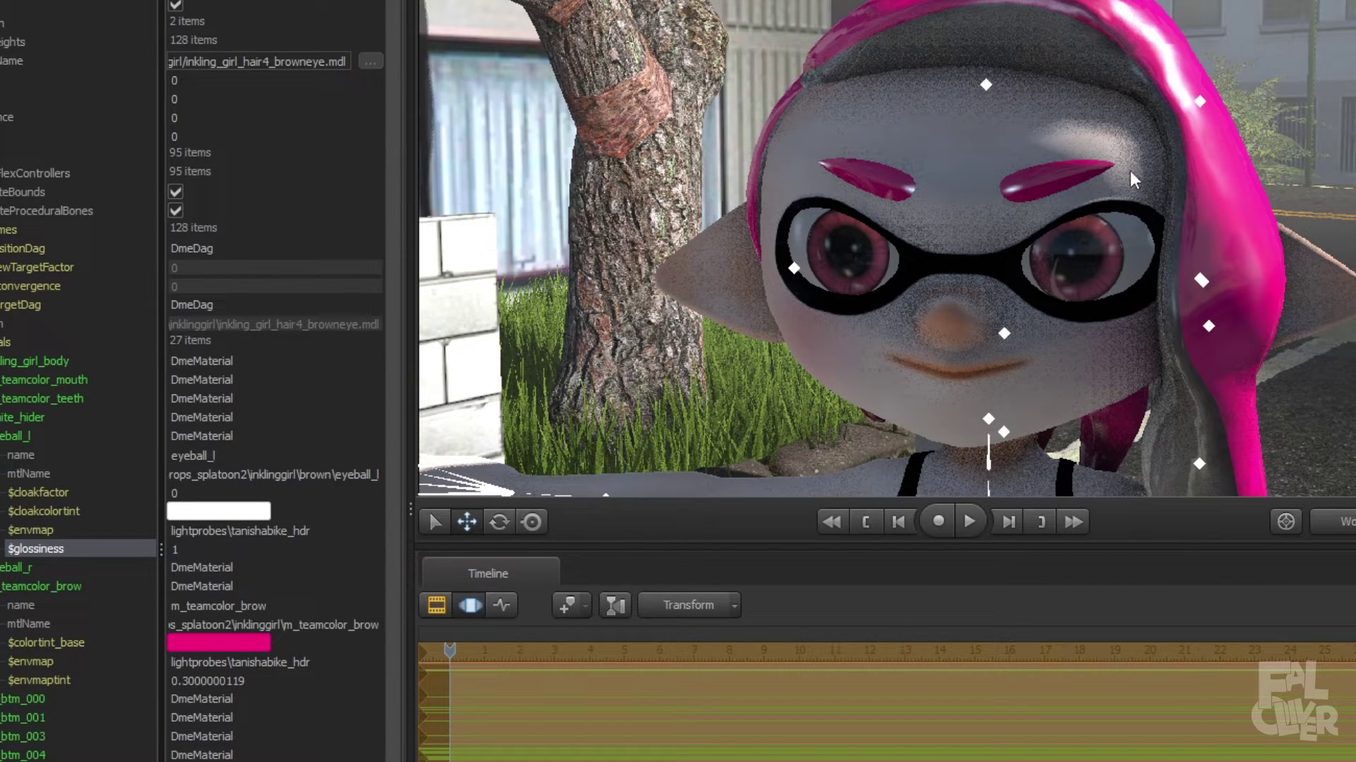
{"action": "left_click", "coordinate": [217, 547]}
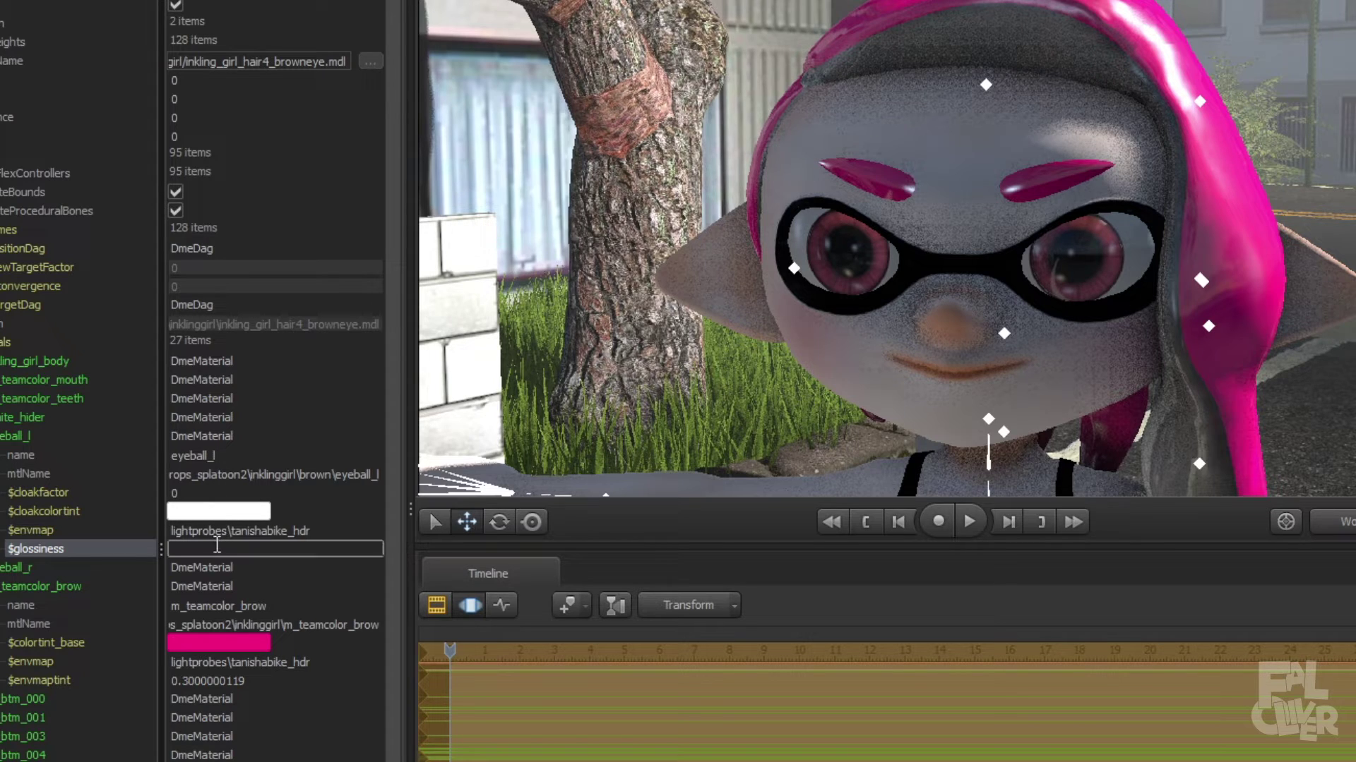
{"action": "type", "text": "0.4"}
{"action": "key", "text": "Return"}
Add a string attribute named $envmap to the eyeball_r material.
{"action": "scroll", "coordinate": [654, 345], "scroll_direction": "up", "scroll_amount": 3}
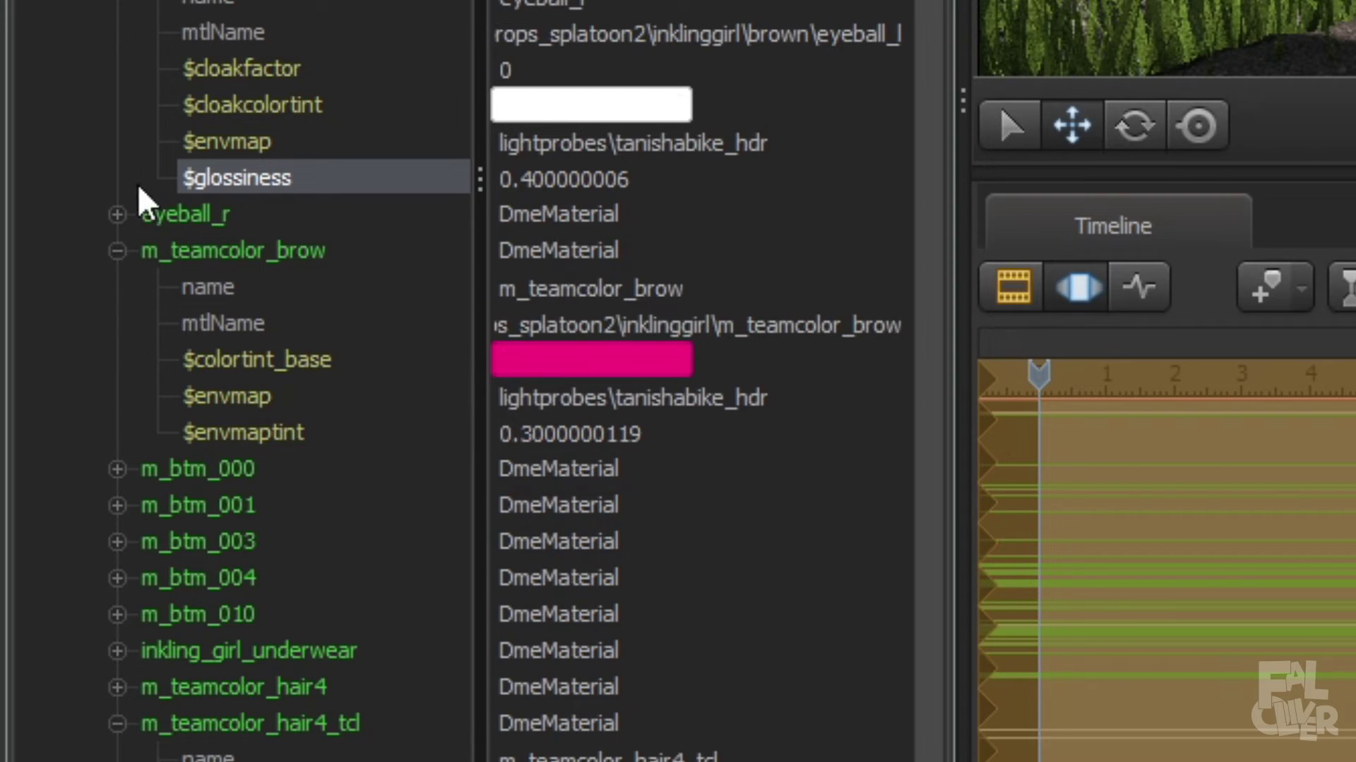
{"action": "left_click", "coordinate": [115, 213]}
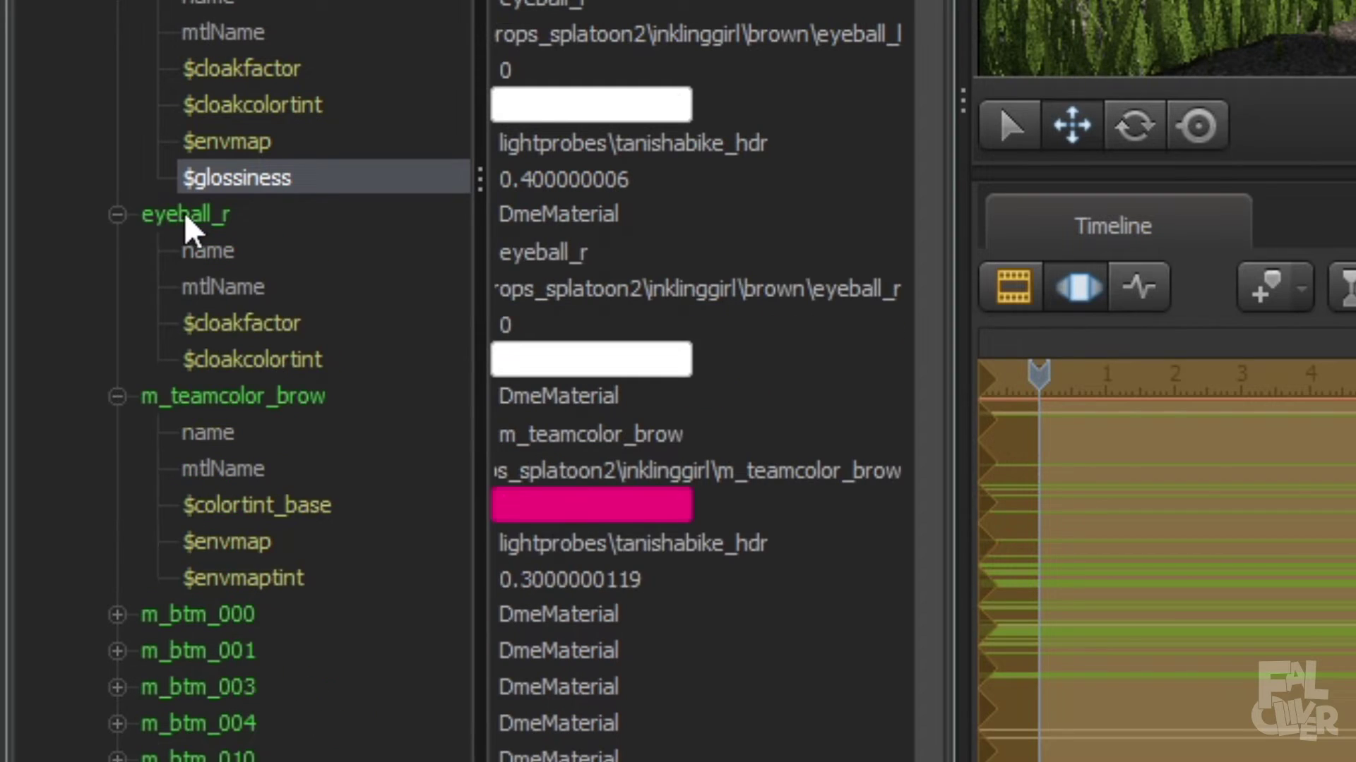
{"action": "right_click", "coordinate": [186, 215]}
{"action": "mouse_move", "coordinate": [401, 514]}
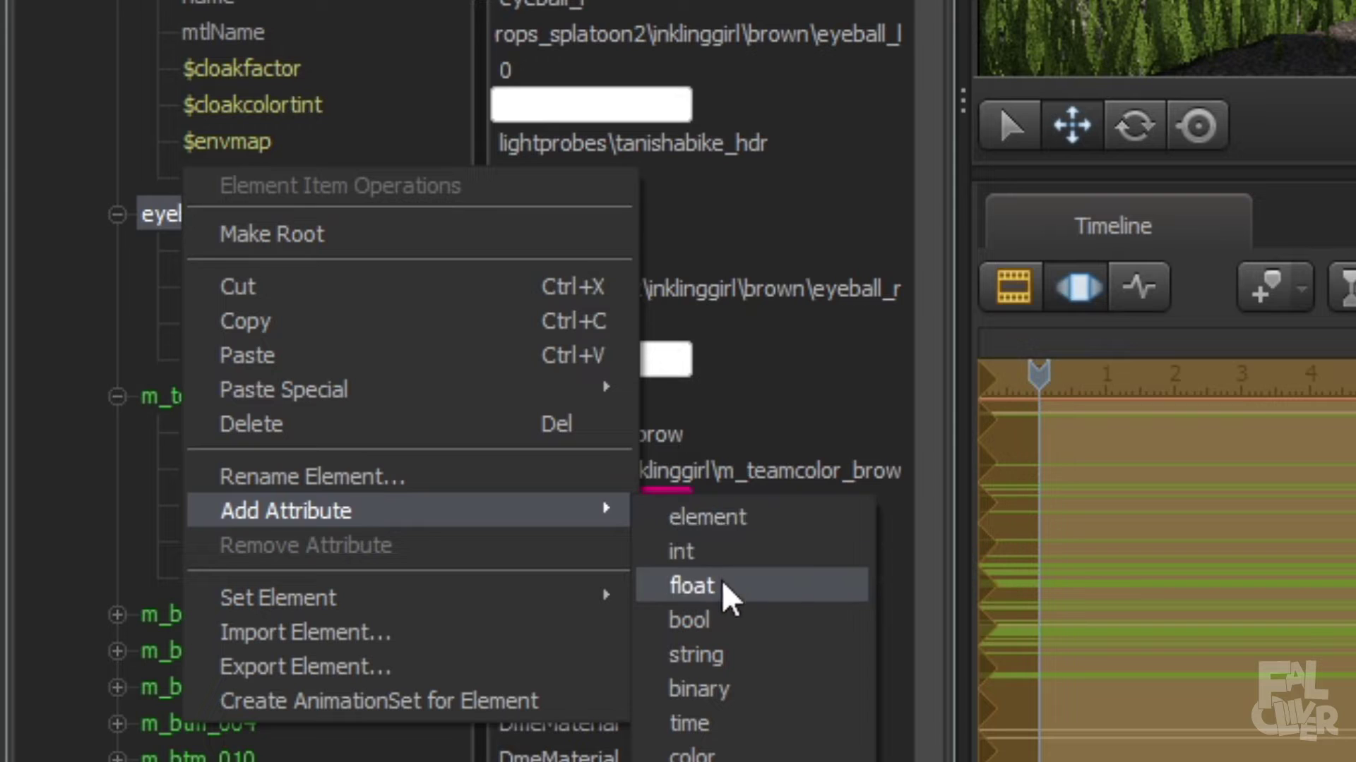
{"action": "left_click", "coordinate": [695, 655]}
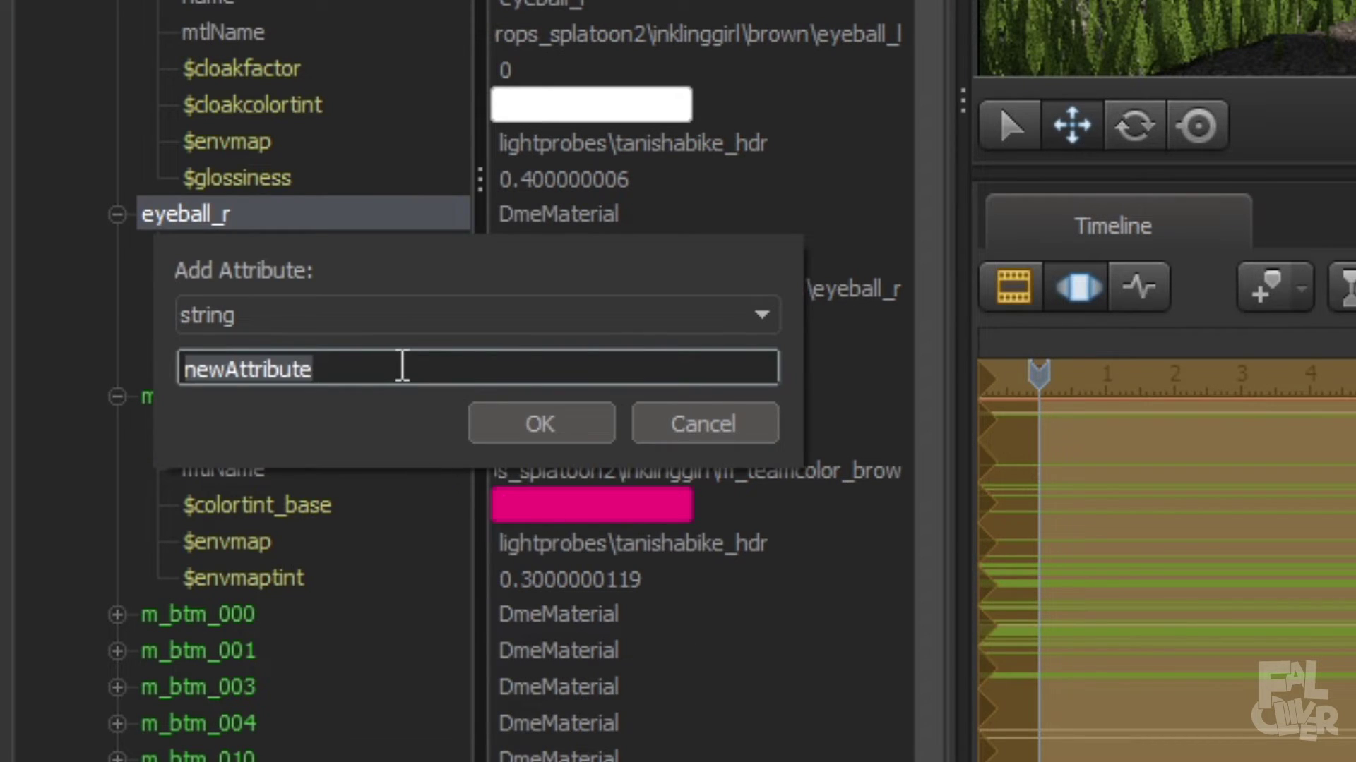
{"action": "type", "text": "$envmap"}
{"action": "key", "text": "Return"}
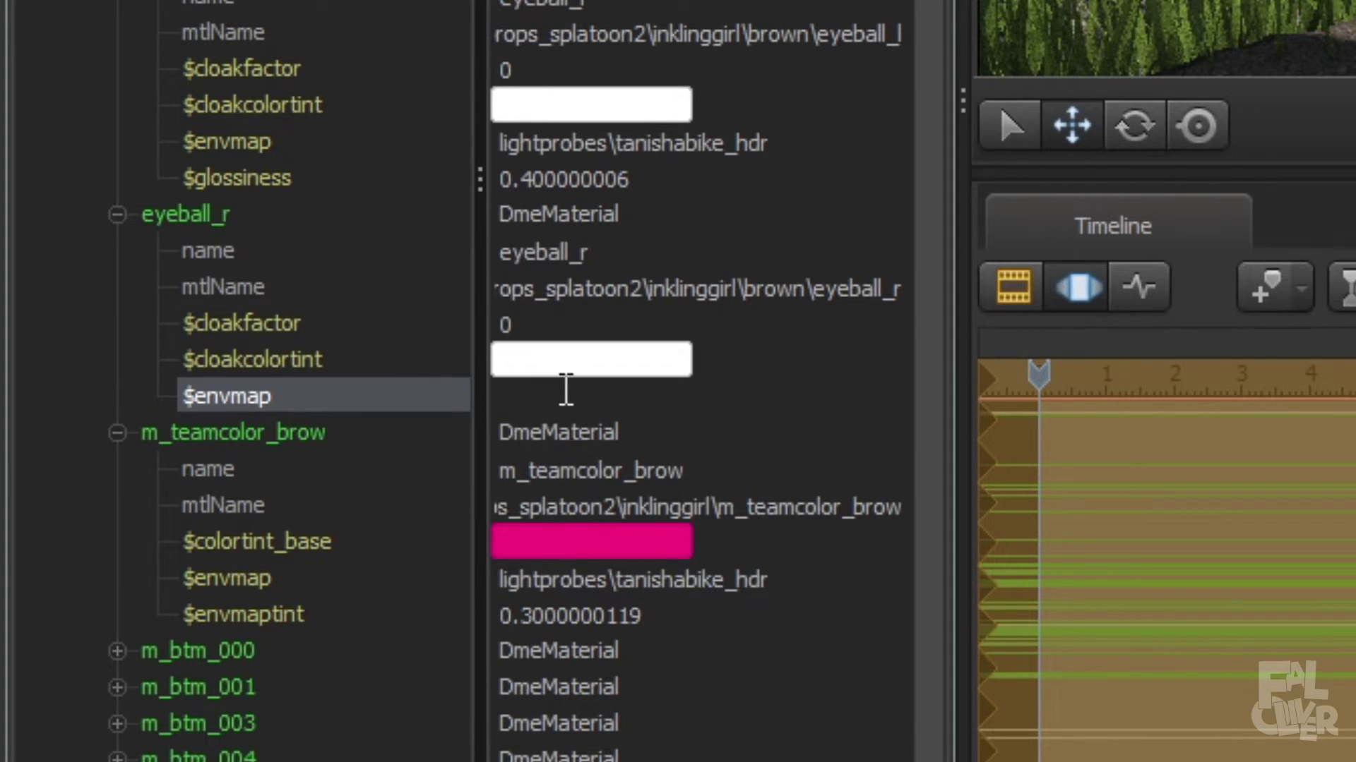
Set the eyeball_r material's $envmap to the path lightprobes\tanishabike_hdr.
{"action": "double_click", "coordinate": [568, 396]}
{"action": "type", "text": "lightprobes\\tanishabike_hdr"}
{"action": "key", "text": "Return"}
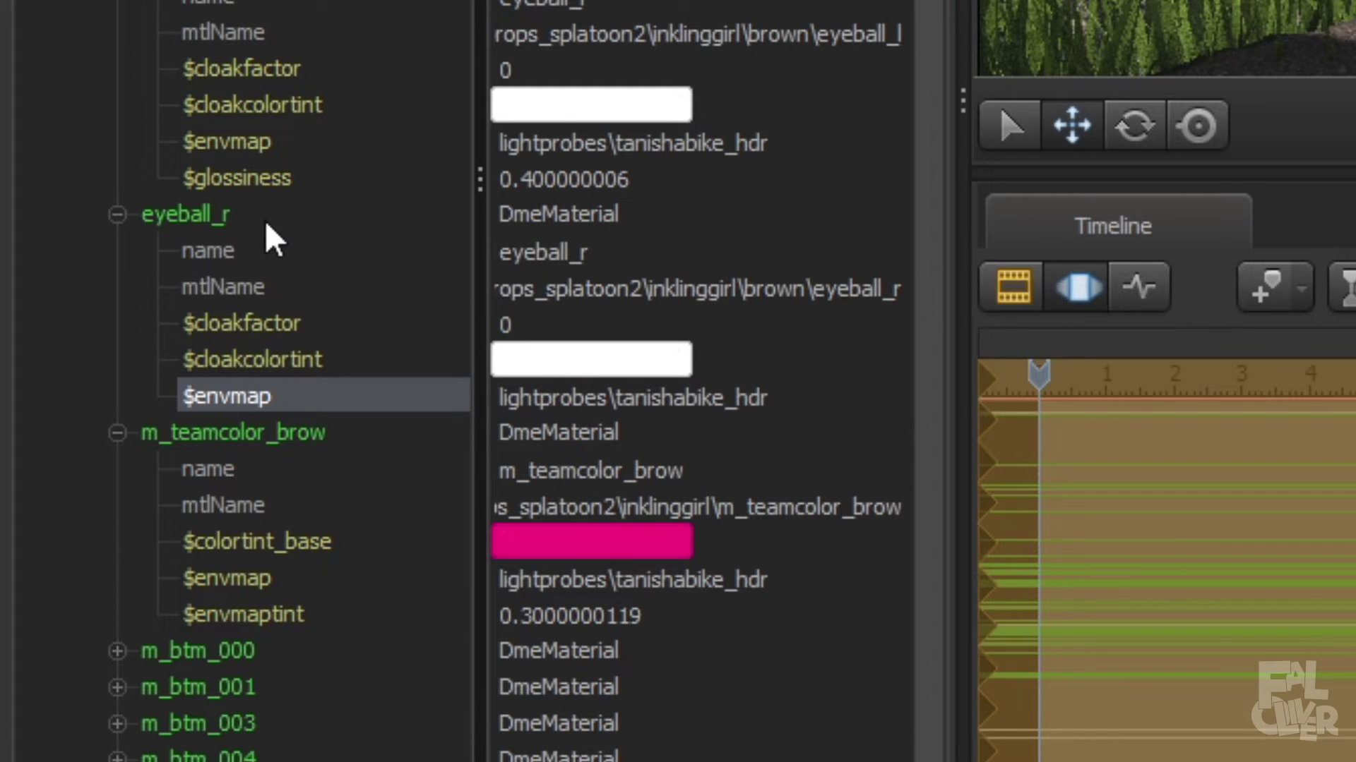
Add a float attribute named $glossiness to the eyeball_r material.
{"action": "right_click", "coordinate": [212, 214]}
{"action": "mouse_move", "coordinate": [427, 512]}
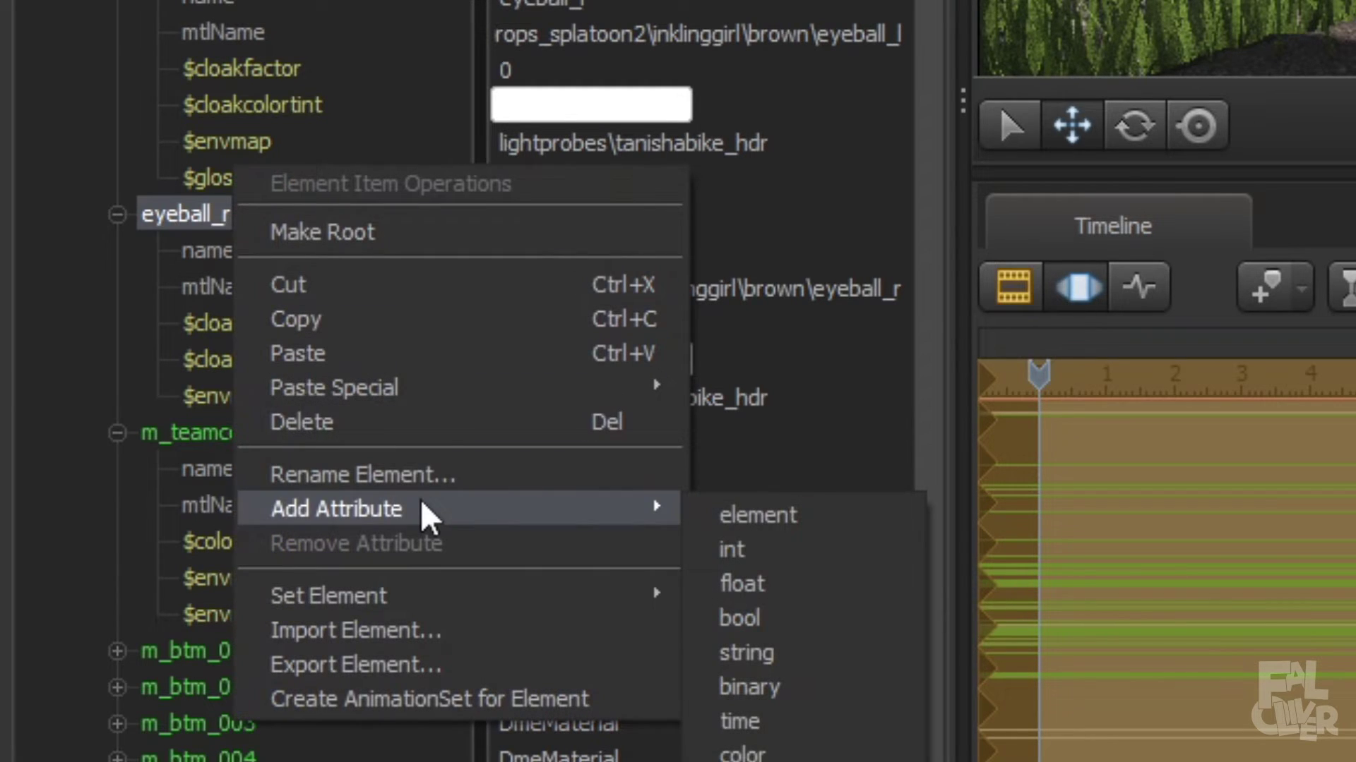
{"action": "left_click", "coordinate": [779, 578]}
{"action": "double_click", "coordinate": [331, 369]}
{"action": "type", "text": "$glossinees"}
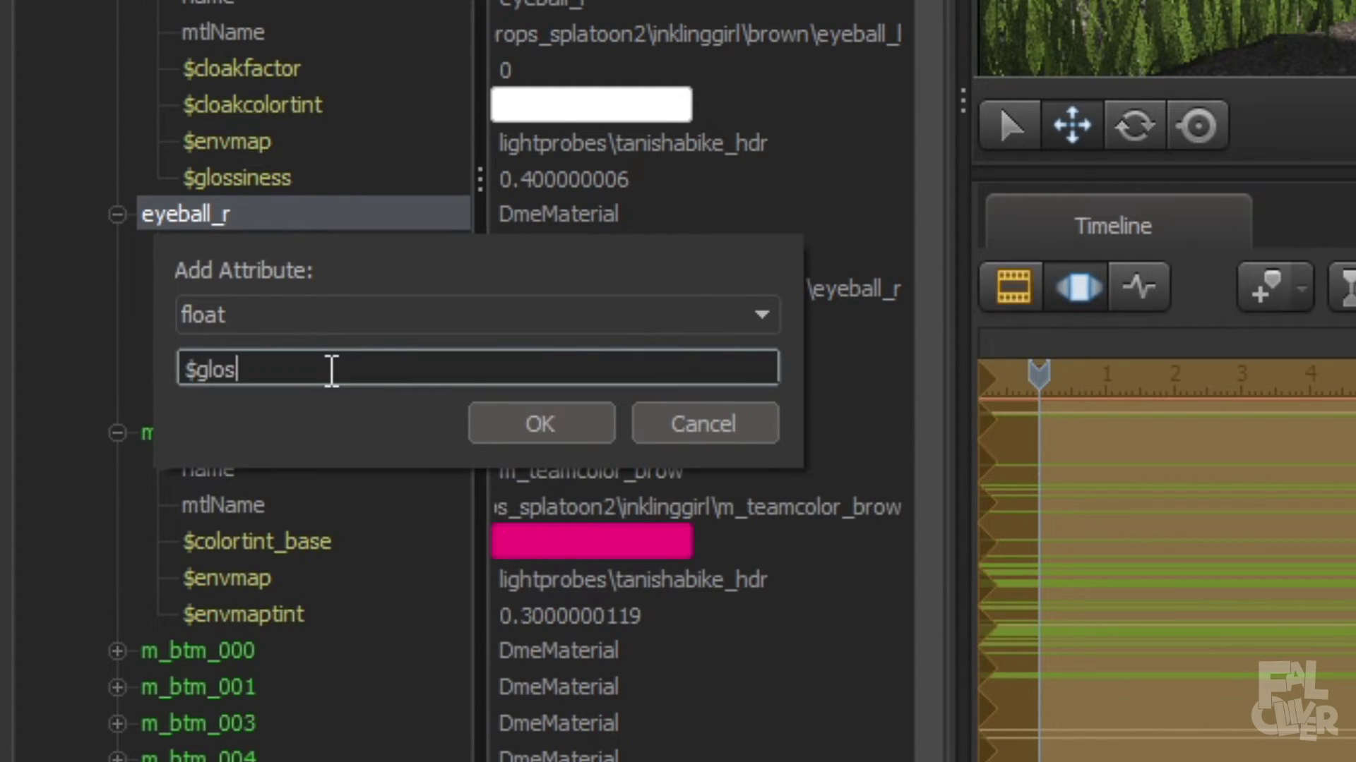
{"action": "key", "text": "BackSpace"}
{"action": "key", "text": "BackSpace"}
{"action": "type", "text": "ss"}
{"action": "key", "text": "Return"}
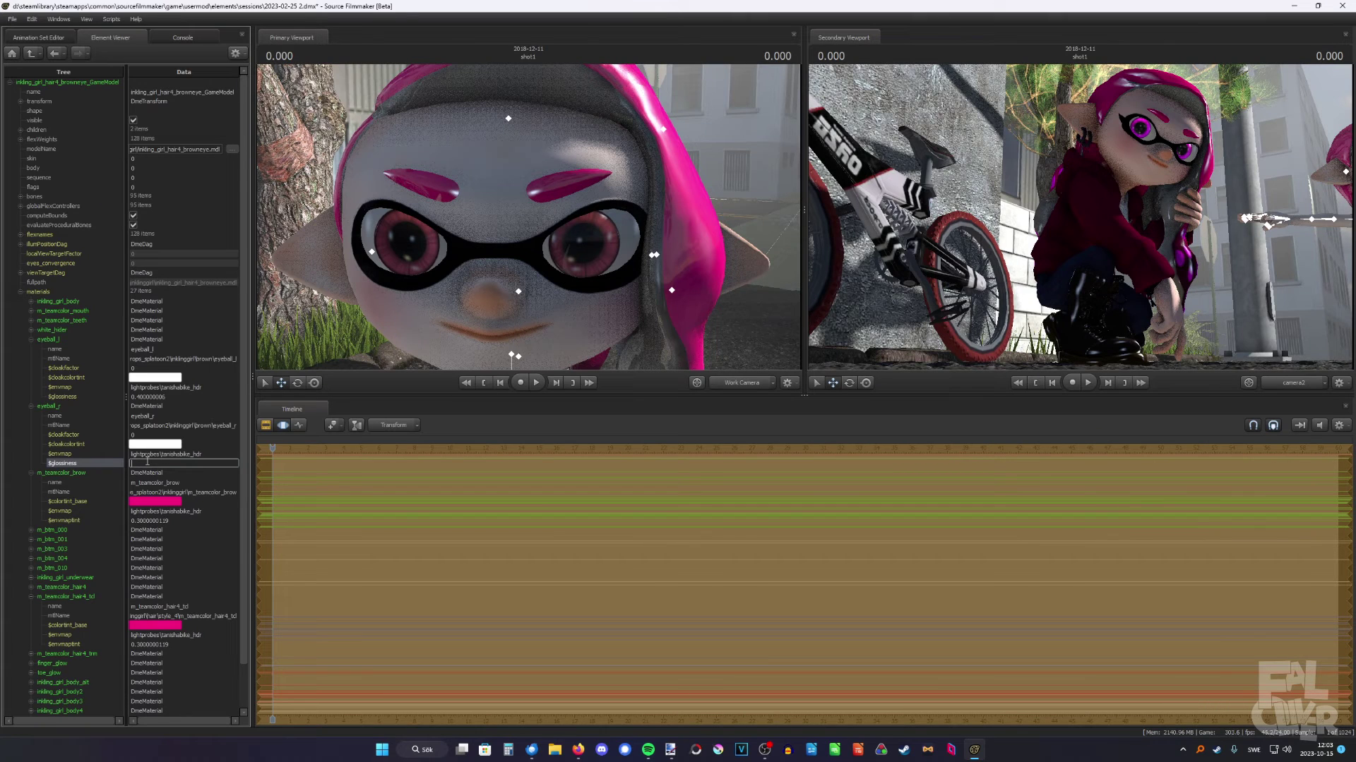
Set the eyeball_r material's $glossiness to 0.4 and check the eye reflections from a distance and up close.
{"action": "key", "text": "Return"}
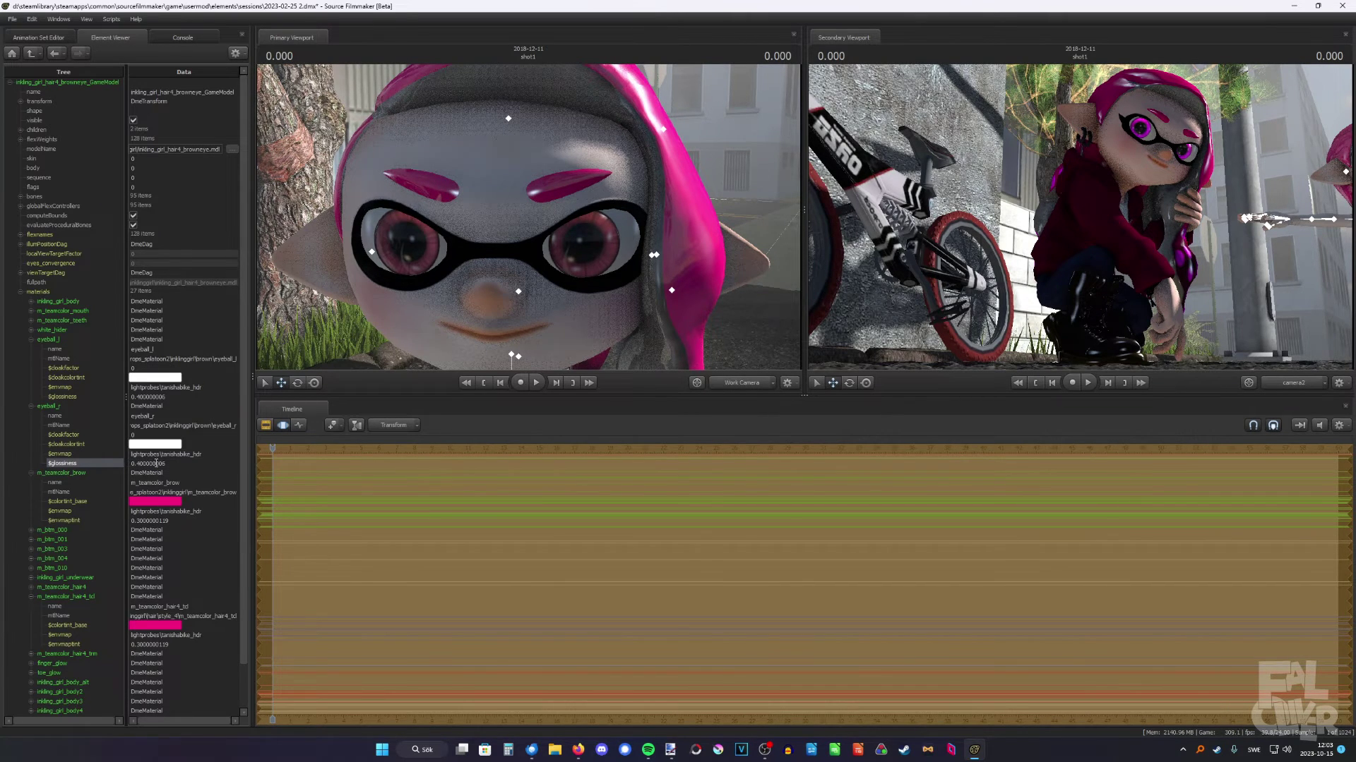
{"action": "key", "text": "s"}
{"action": "left_click_drag", "start_coordinate": [368, 152], "coordinate": [369, 152]}
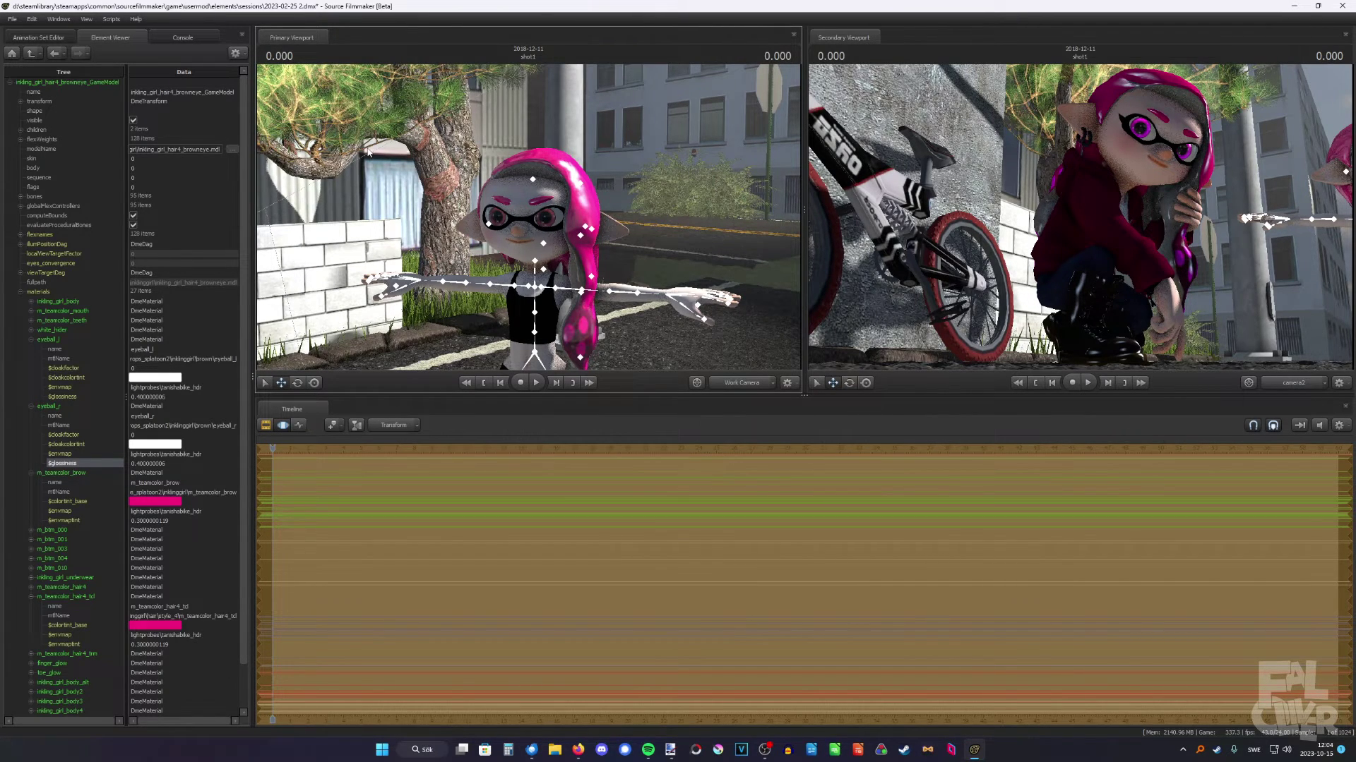
{"action": "left_click_drag", "start_coordinate": [368, 151], "coordinate": [419, 223]}
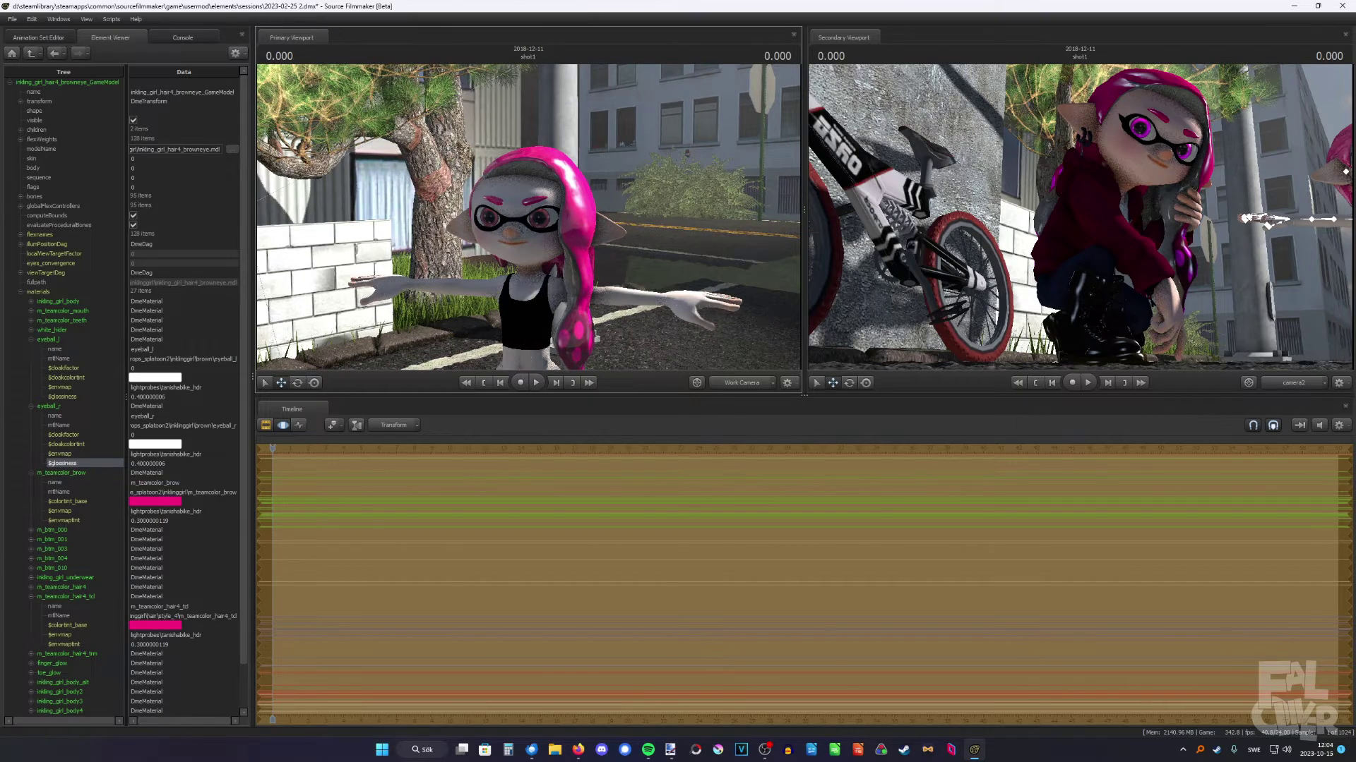
{"action": "scroll", "coordinate": [419, 223], "scroll_direction": "up", "scroll_amount": 10}
{"action": "key", "text": "w"}
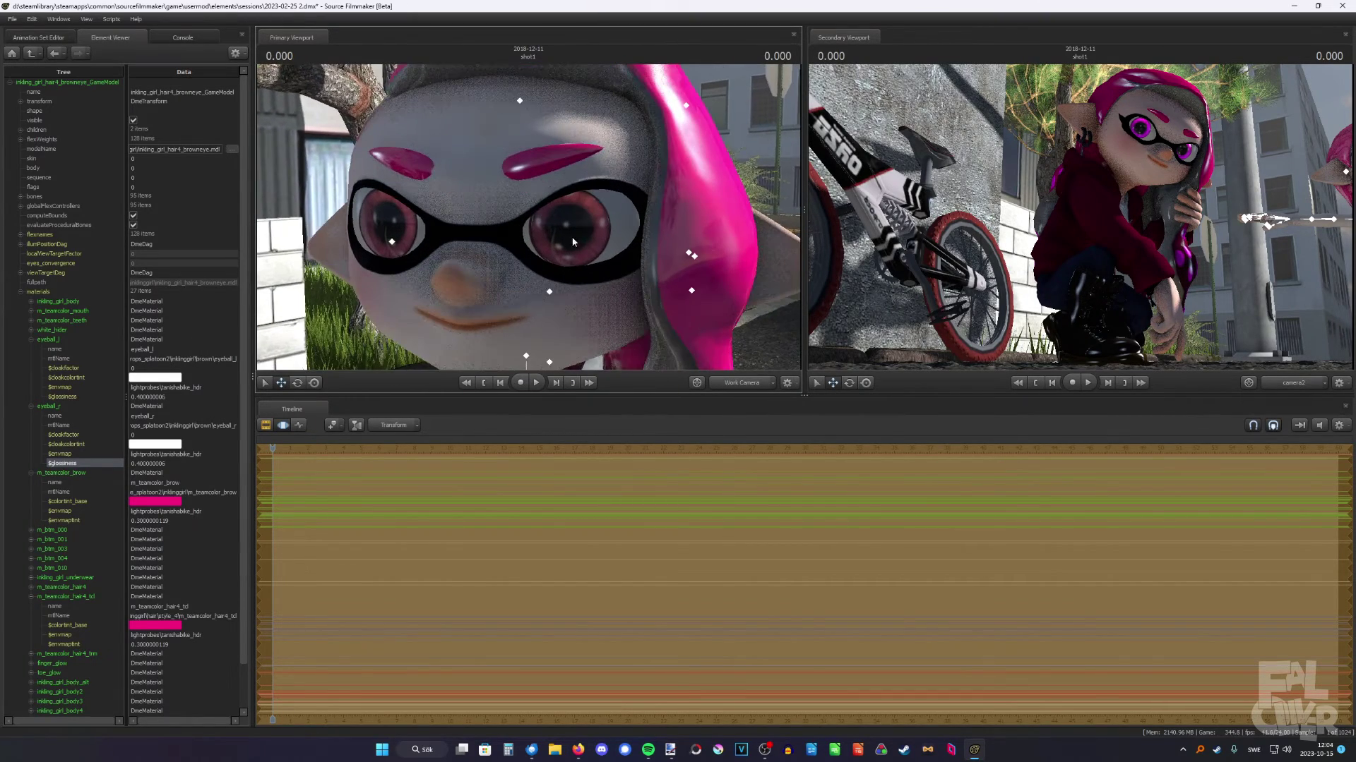
Return to the scene's animation sets, deselect the Inkling model, and view both characters in the street scene.
{"action": "scroll", "coordinate": [557, 256], "scroll_direction": "down", "scroll_amount": 12}
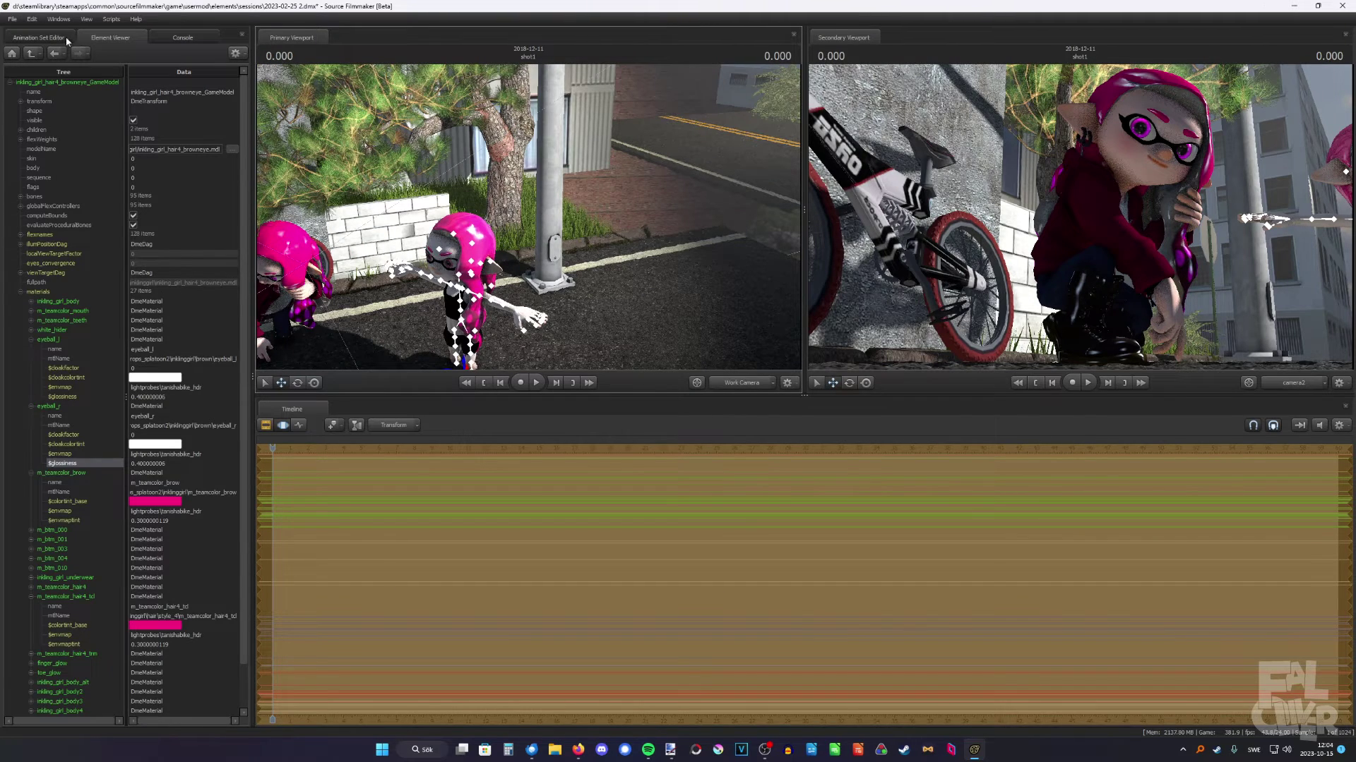
{"action": "left_click_drag", "start_coordinate": [529, 218], "coordinate": [524, 240]}
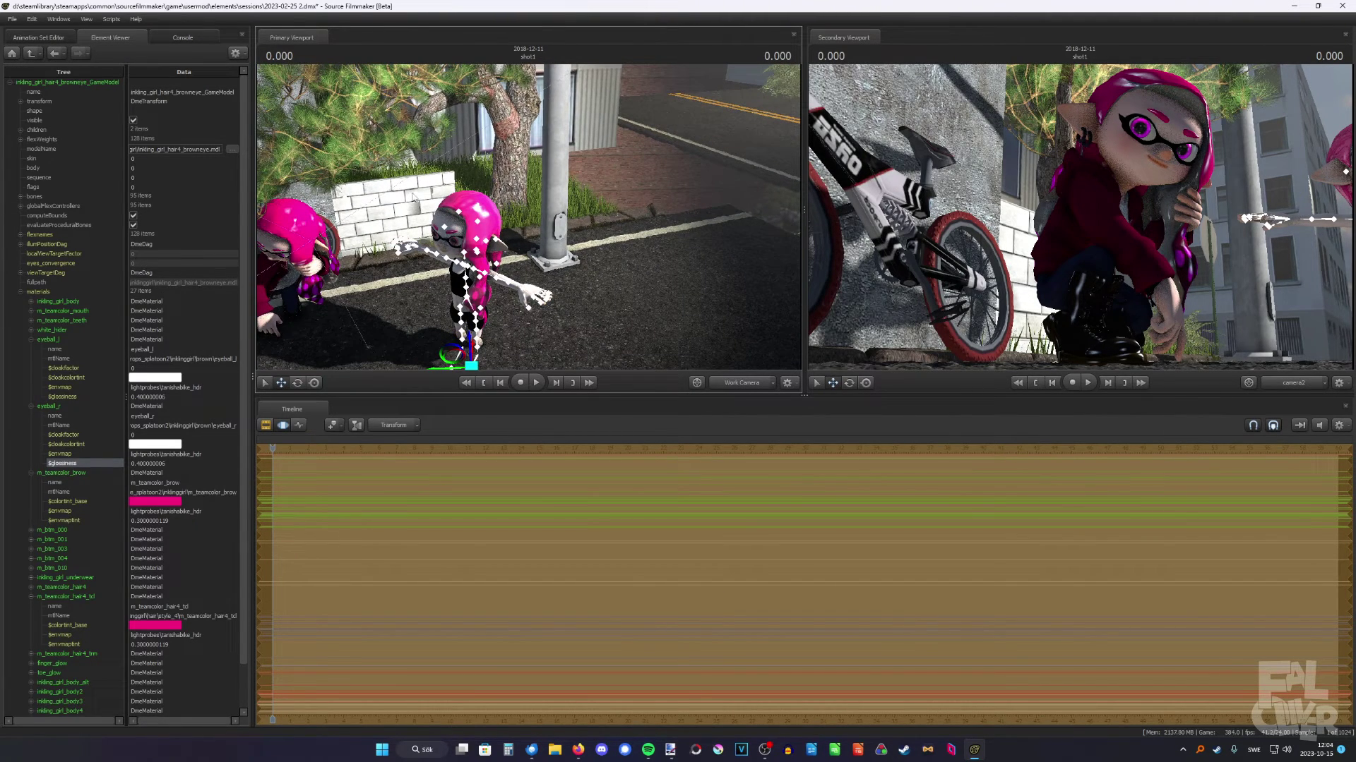
{"action": "left_click", "coordinate": [52, 38]}
{"action": "left_click", "coordinate": [92, 681]}
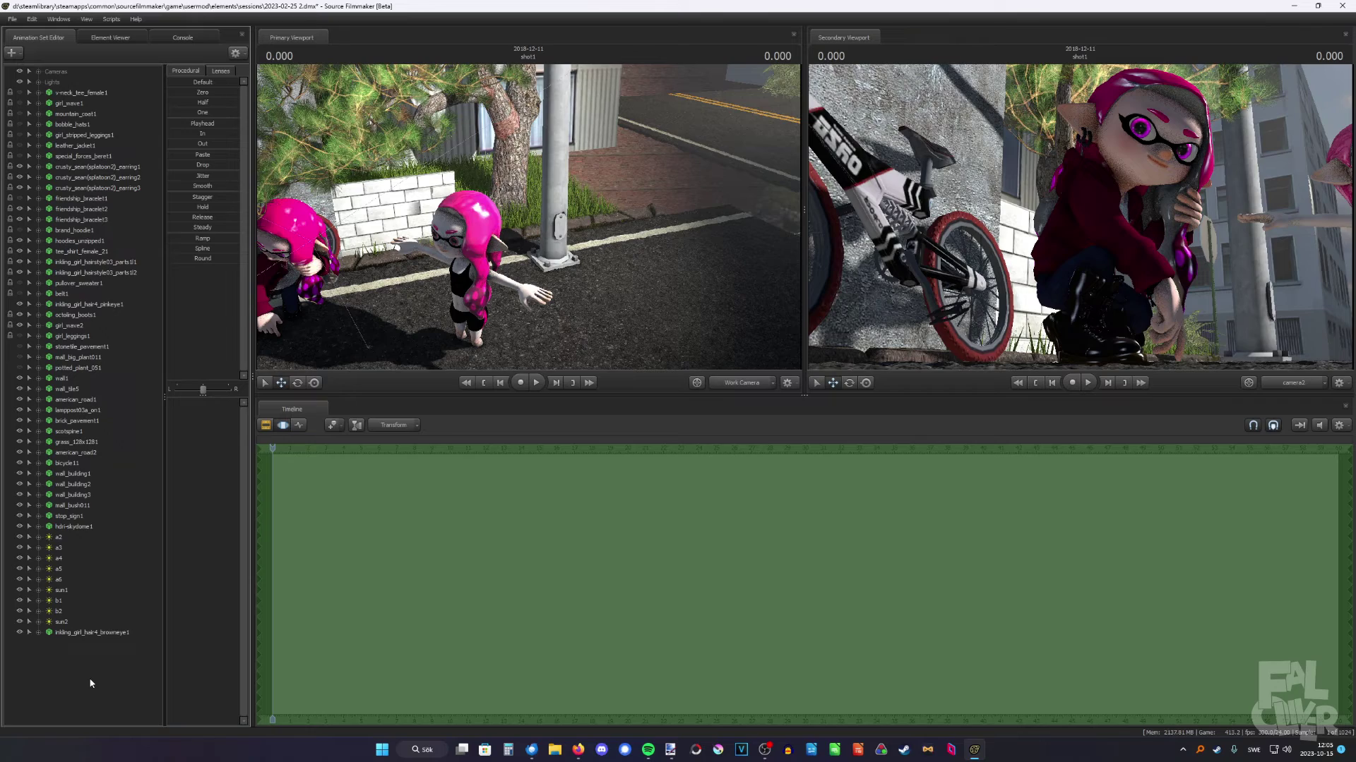
{"action": "left_click_drag", "start_coordinate": [523, 233], "coordinate": [489, 245]}
{"action": "key", "text": "w"}
{"action": "key", "text": "s"}
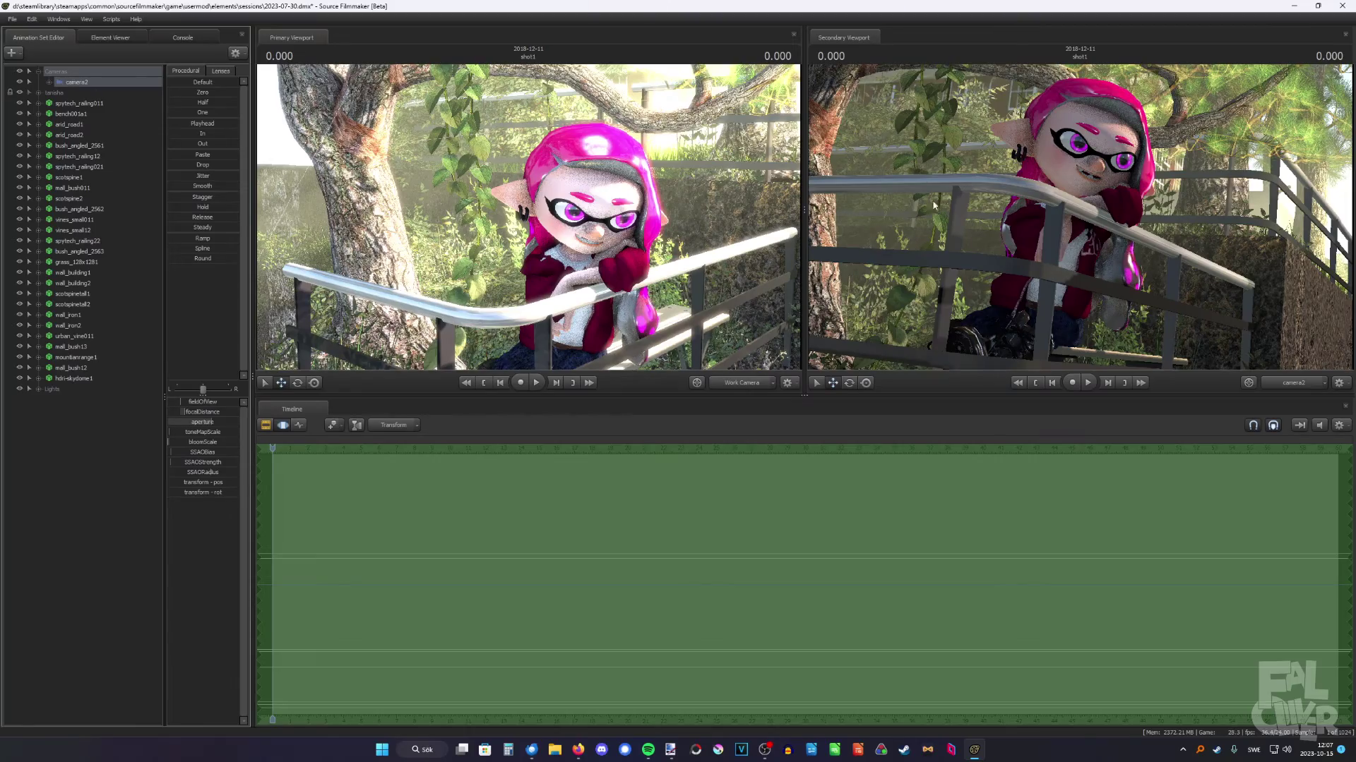
Examine the reflections on the Inkling's hair and eyes in the 2023-07-30 session from several angles in both viewports.
{"action": "left_click_drag", "start_coordinate": [933, 205], "coordinate": [925, 236]}
{"action": "key", "text": "s"}
{"action": "key", "text": "w"}
{"action": "key", "text": "w"}
{"action": "key", "text": "w"}
{"action": "key", "text": "s"}
{"action": "key", "text": "w"}
{"action": "key", "text": "s"}
{"action": "key", "text": "s"}
{"action": "key", "text": "s"}
{"action": "key", "text": "w"}
{"action": "key", "text": "s"}
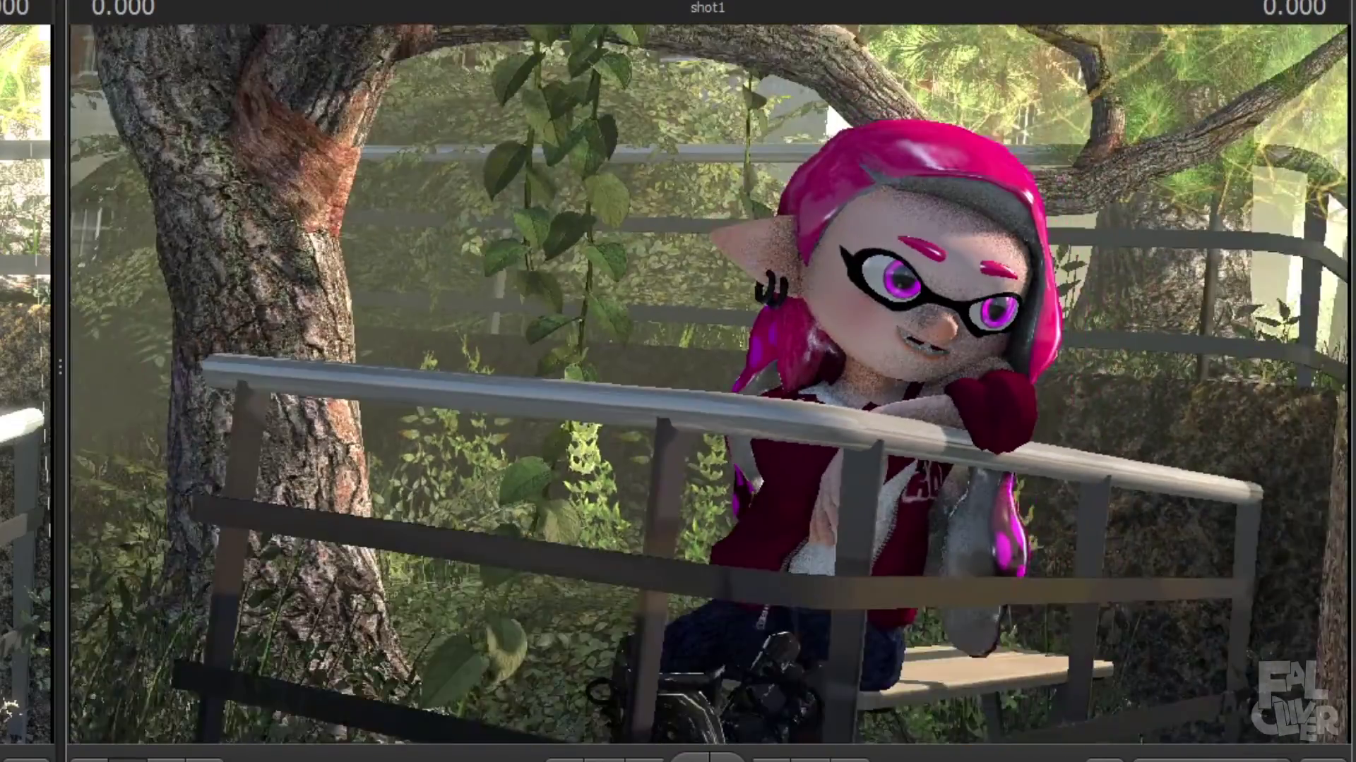
{"action": "mouse_move", "coordinate": [648, 392]}
{"action": "left_mouse_down"}
{"action": "mouse_move", "coordinate": [671, 401]}
{"action": "mouse_move", "coordinate": [648, 391]}
{"action": "left_mouse_up"}
{"action": "key", "text": "w"}
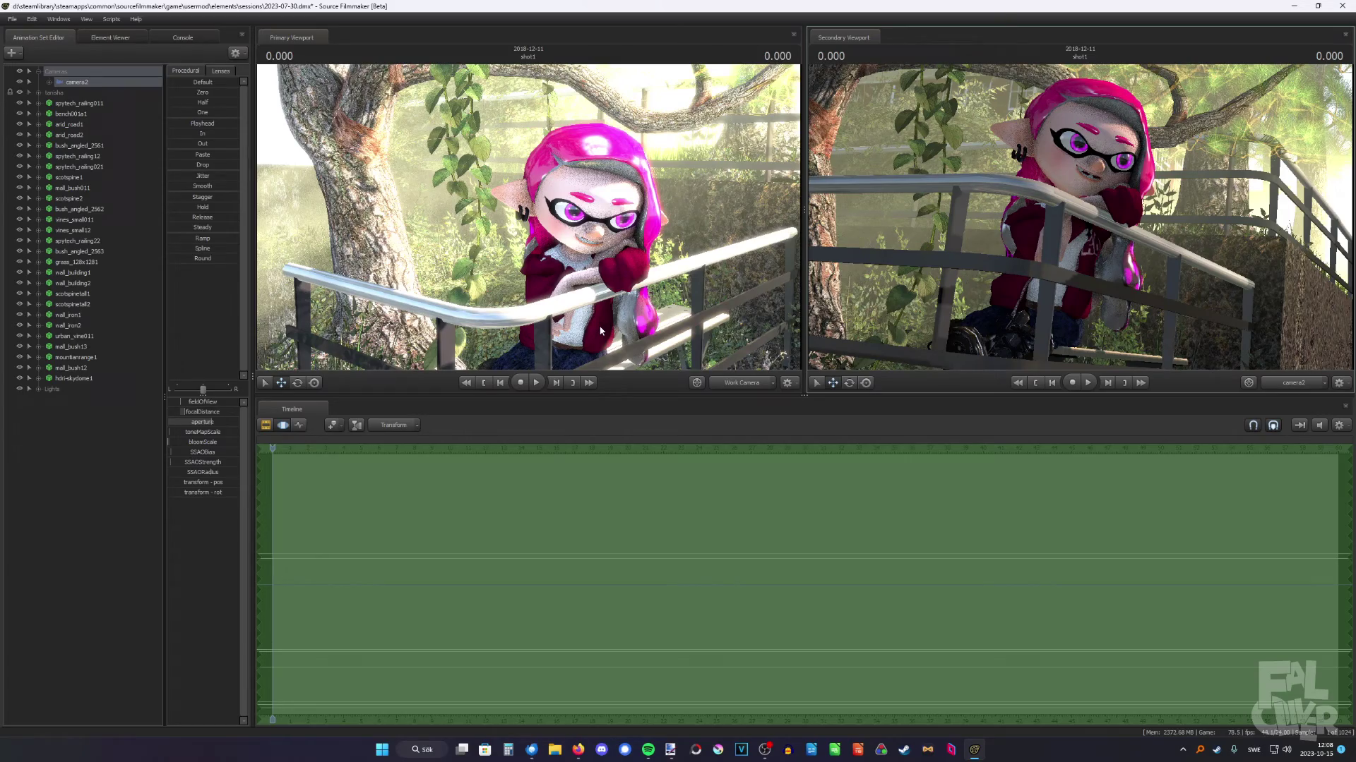
{"action": "left_click_drag", "start_coordinate": [601, 331], "coordinate": [601, 331]}
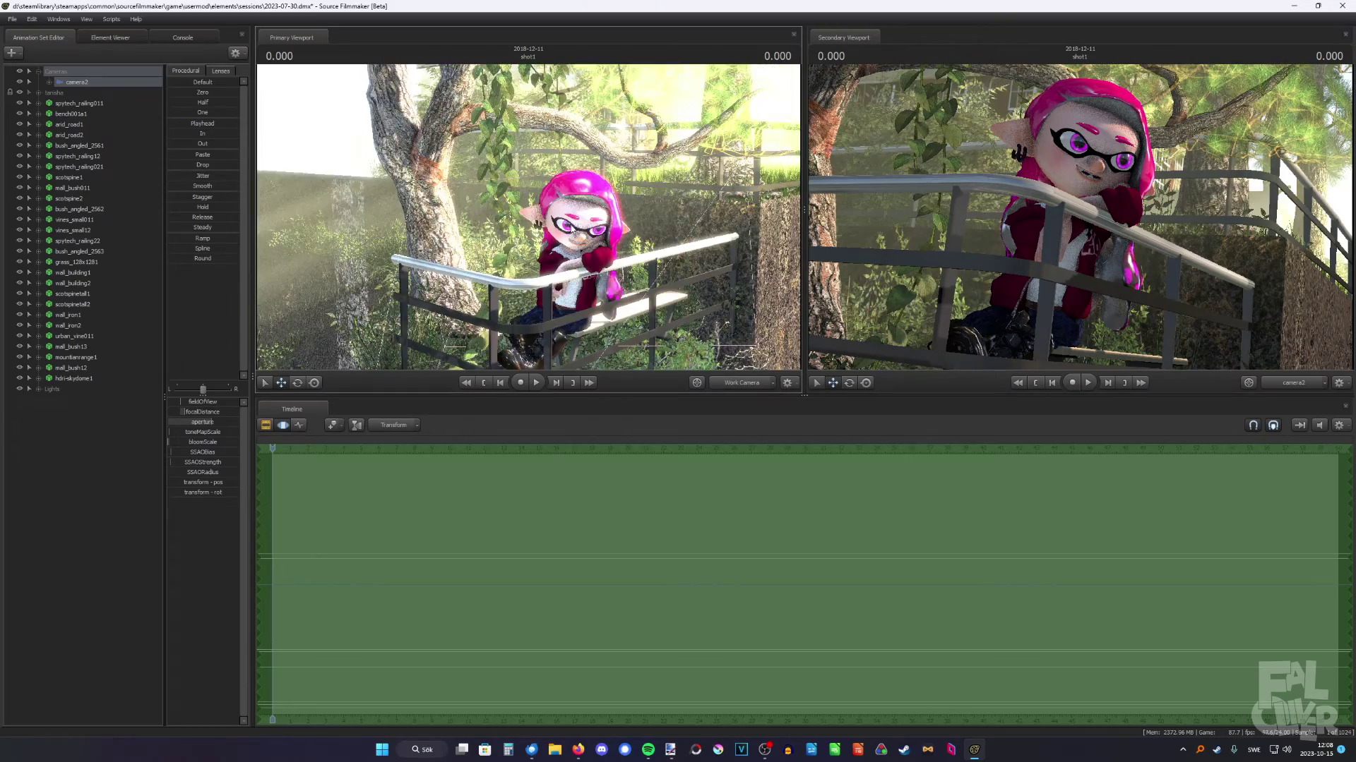